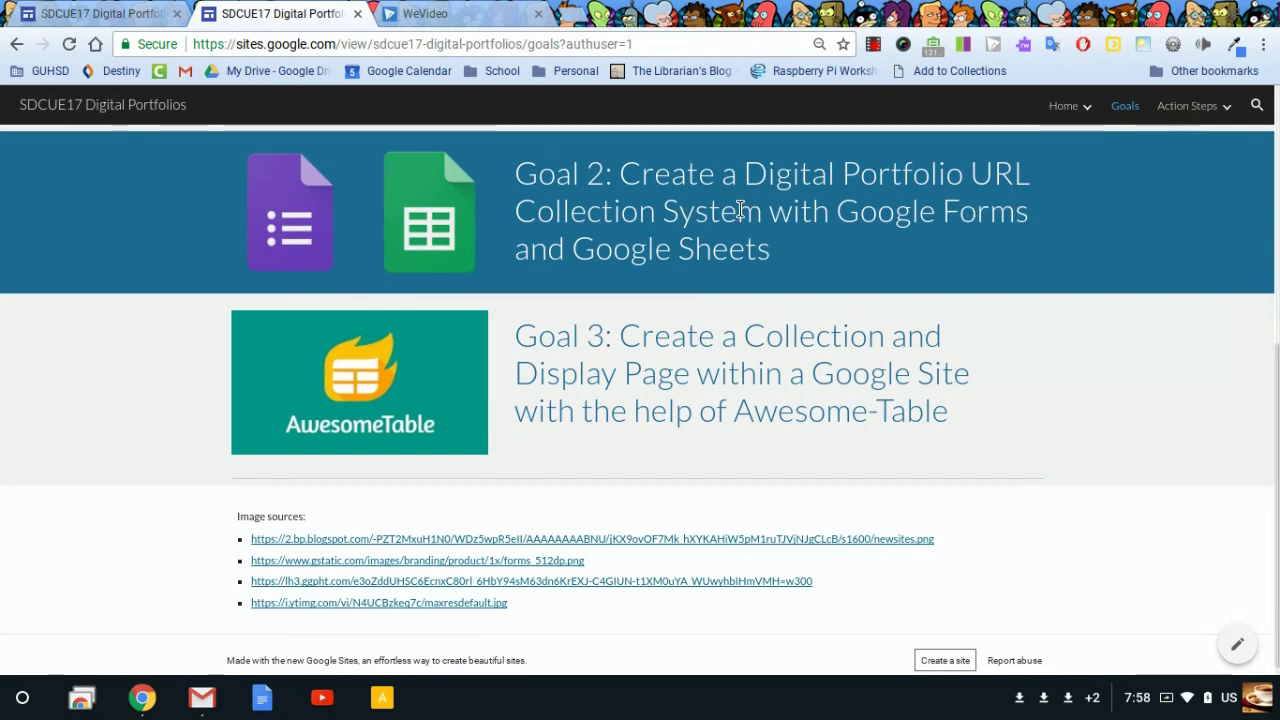
Step: Go to the site's action step page "Step 2: Creating the Form and Sheet"
{"action": "scroll", "coordinate": [264, 305], "scroll_direction": "up", "scroll_amount": 5}
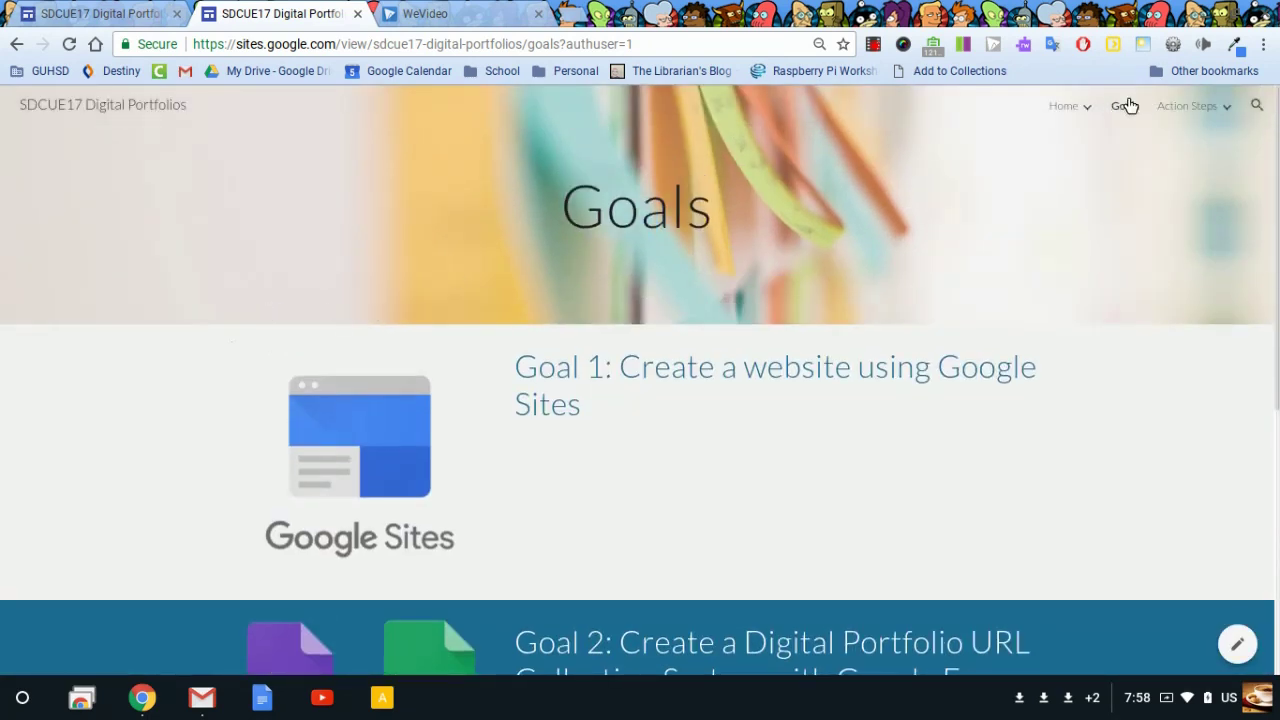
{"action": "mouse_move", "coordinate": [1172, 112]}
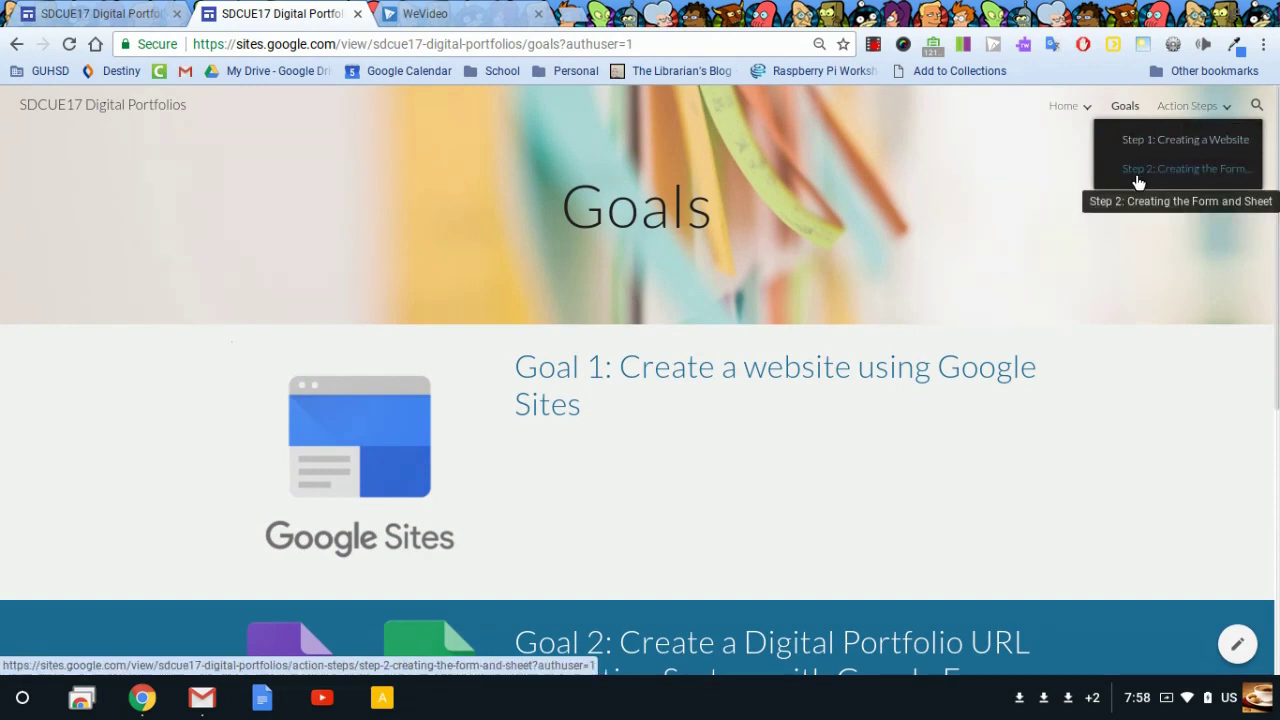
{"action": "left_click", "coordinate": [1200, 176]}
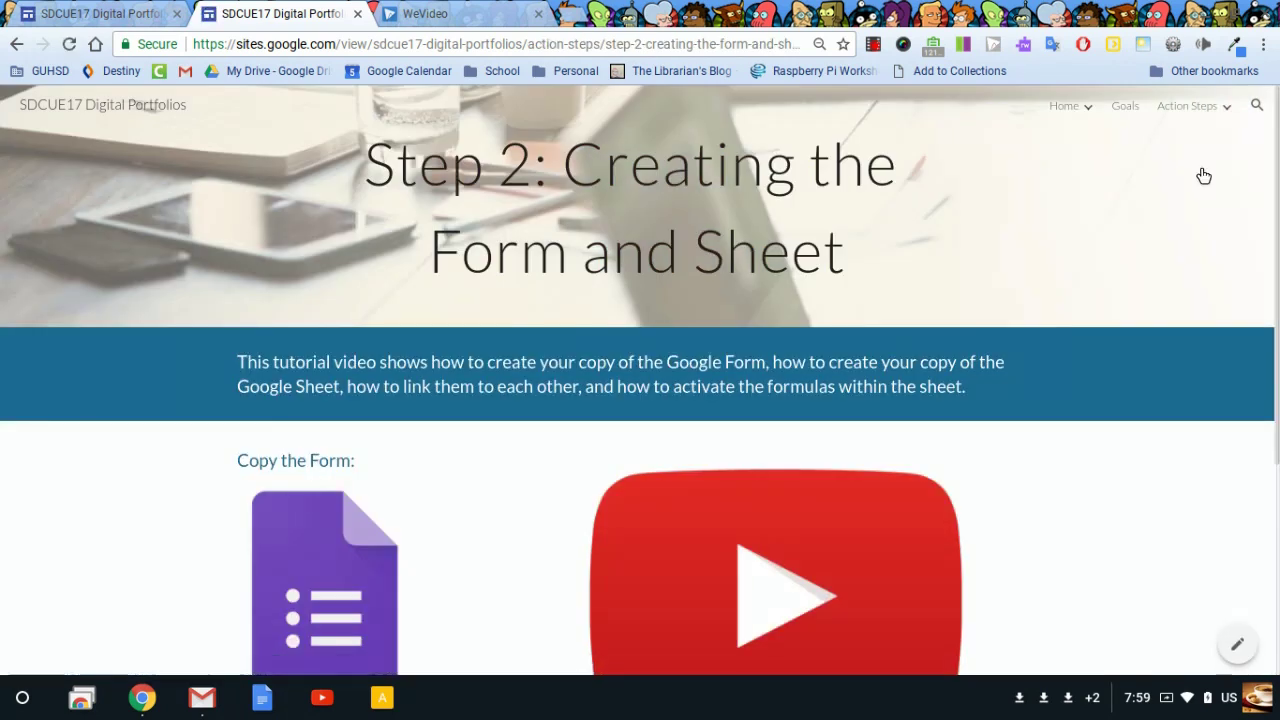
Step: Make a copy of the Digital Portfolio URL Collection Form using the page's "Copy the Form" link
{"action": "scroll", "coordinate": [163, 388], "scroll_direction": "down", "scroll_amount": 1}
{"action": "scroll", "coordinate": [164, 390], "scroll_direction": "down", "scroll_amount": 3}
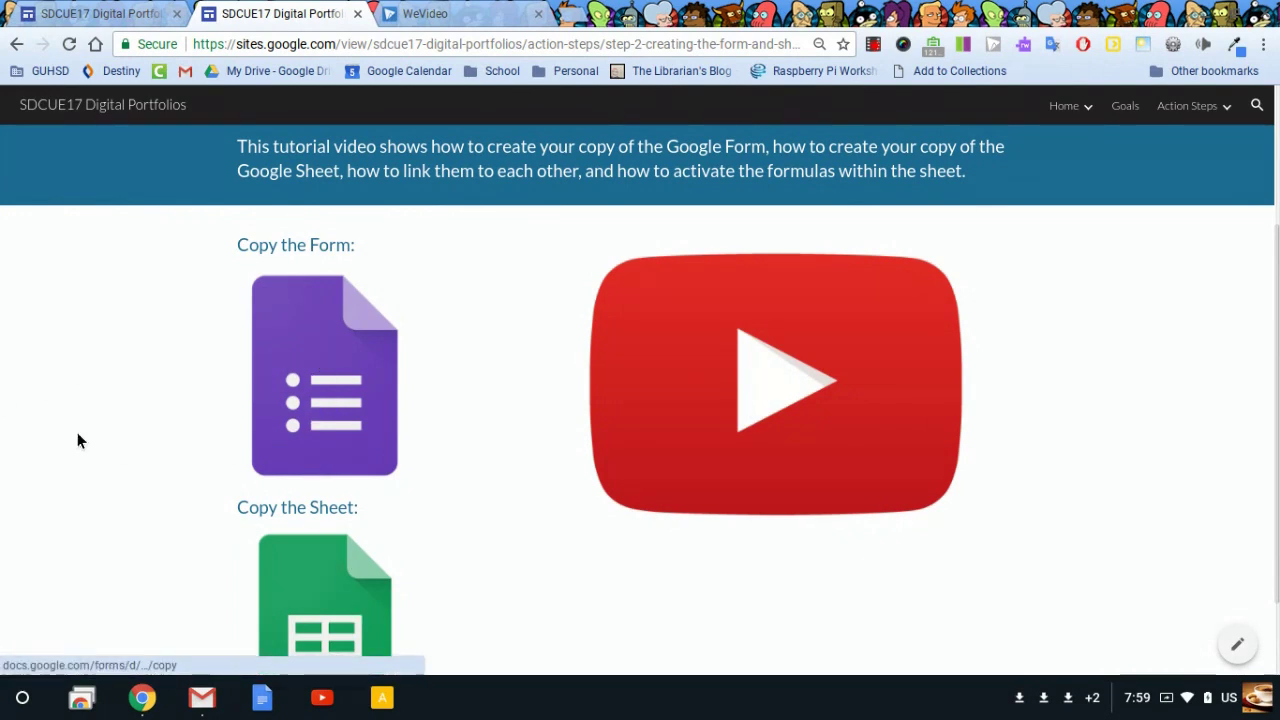
{"action": "scroll", "coordinate": [167, 370], "scroll_direction": "up", "scroll_amount": 1}
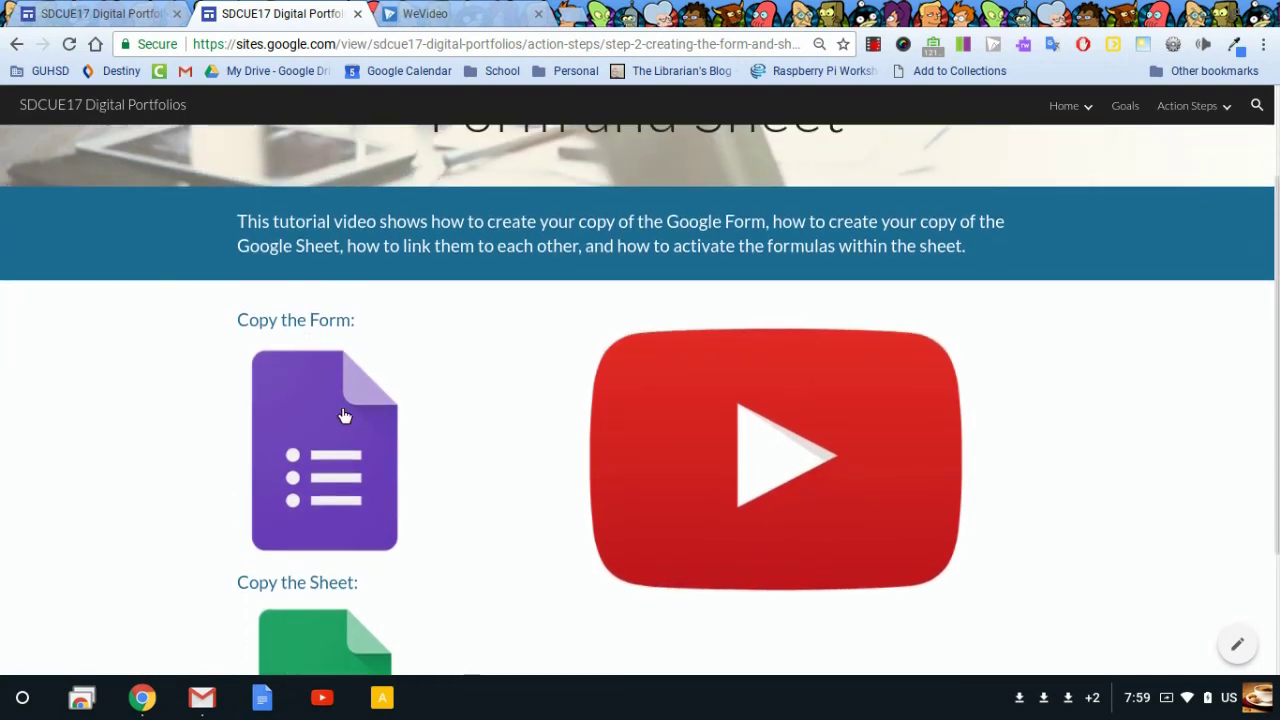
{"action": "scroll", "coordinate": [166, 418], "scroll_direction": "down", "scroll_amount": 1}
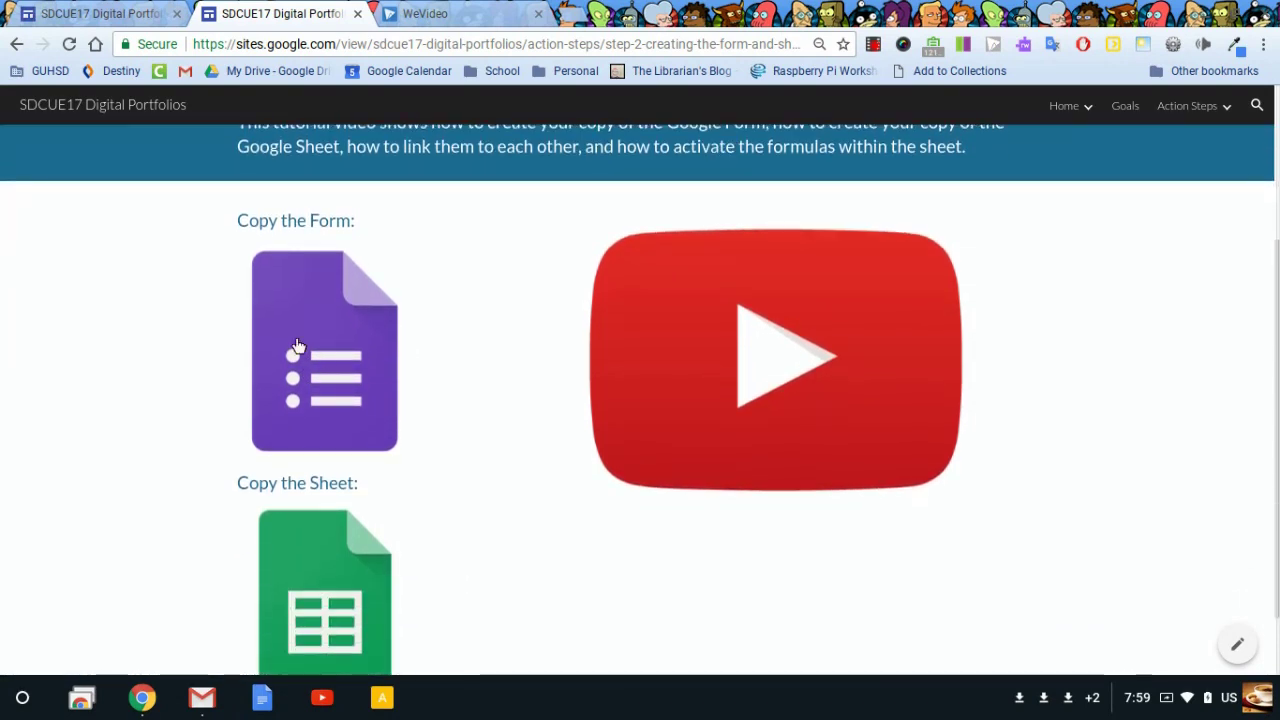
{"action": "left_click", "coordinate": [320, 342]}
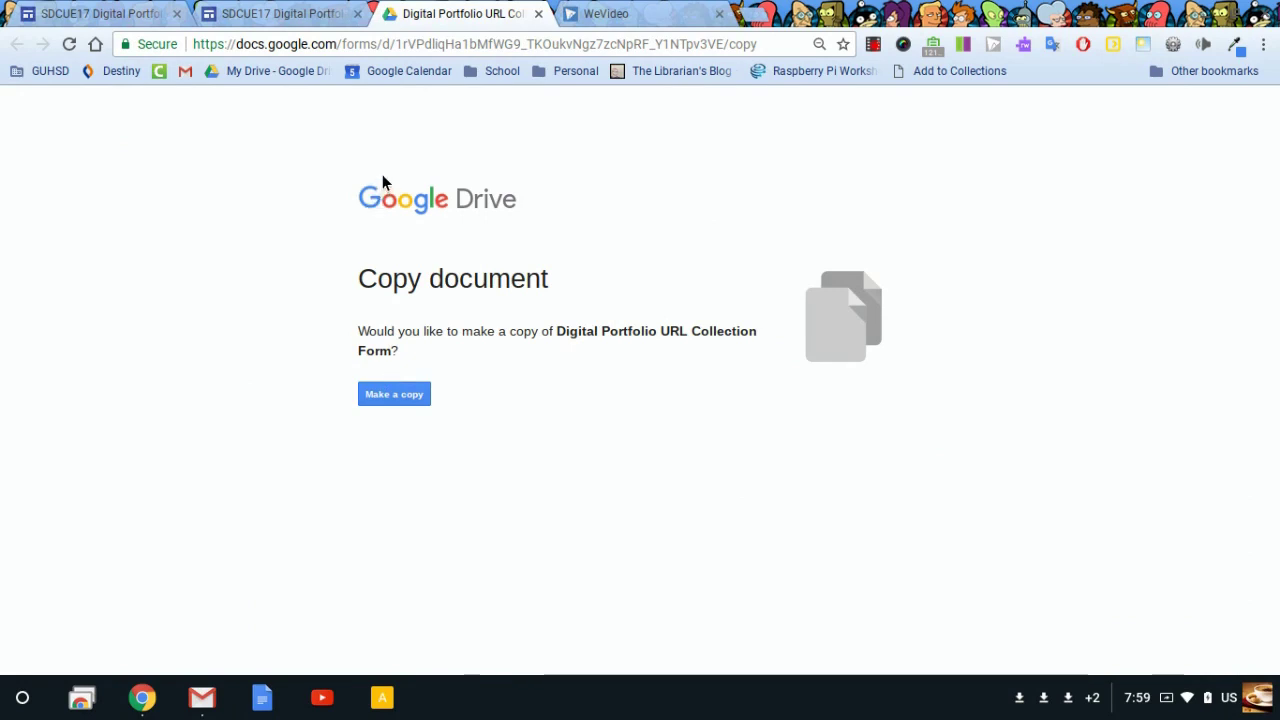
{"action": "left_click", "coordinate": [396, 395]}
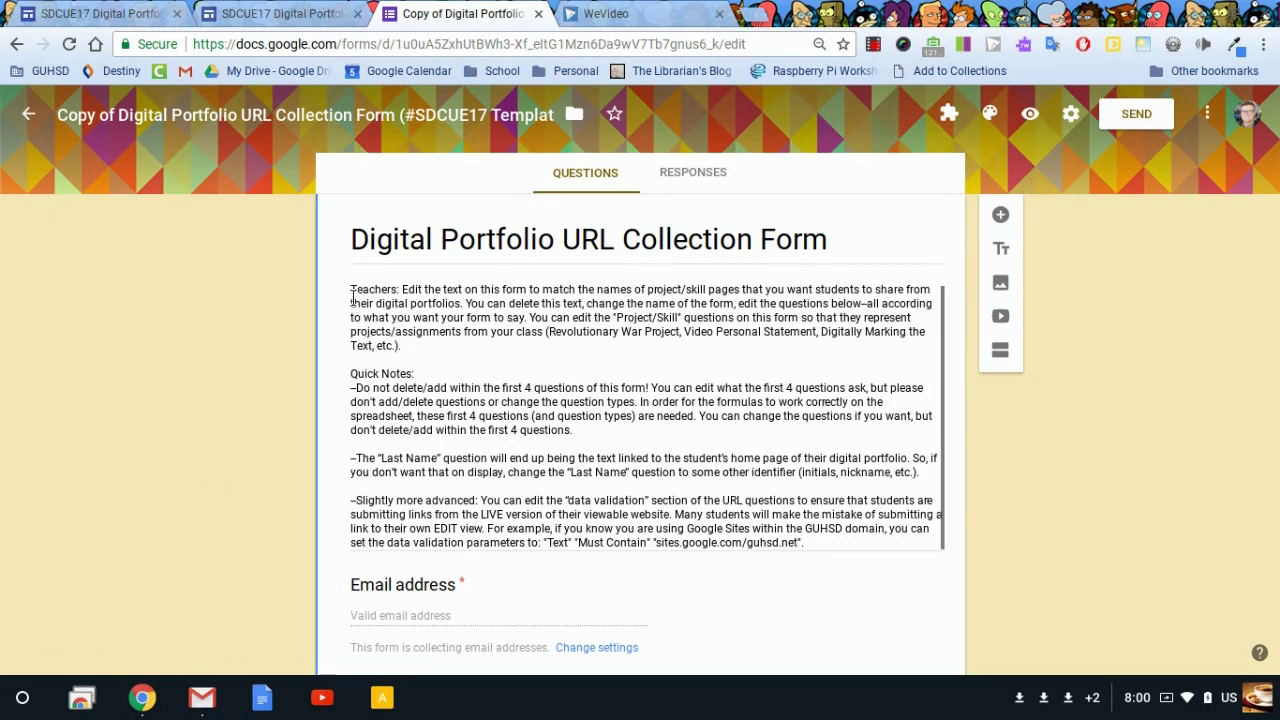
Step: Read the teacher instructions and quick notes in the copied form's description
{"action": "scroll", "coordinate": [531, 402], "scroll_direction": "down", "scroll_amount": 1}
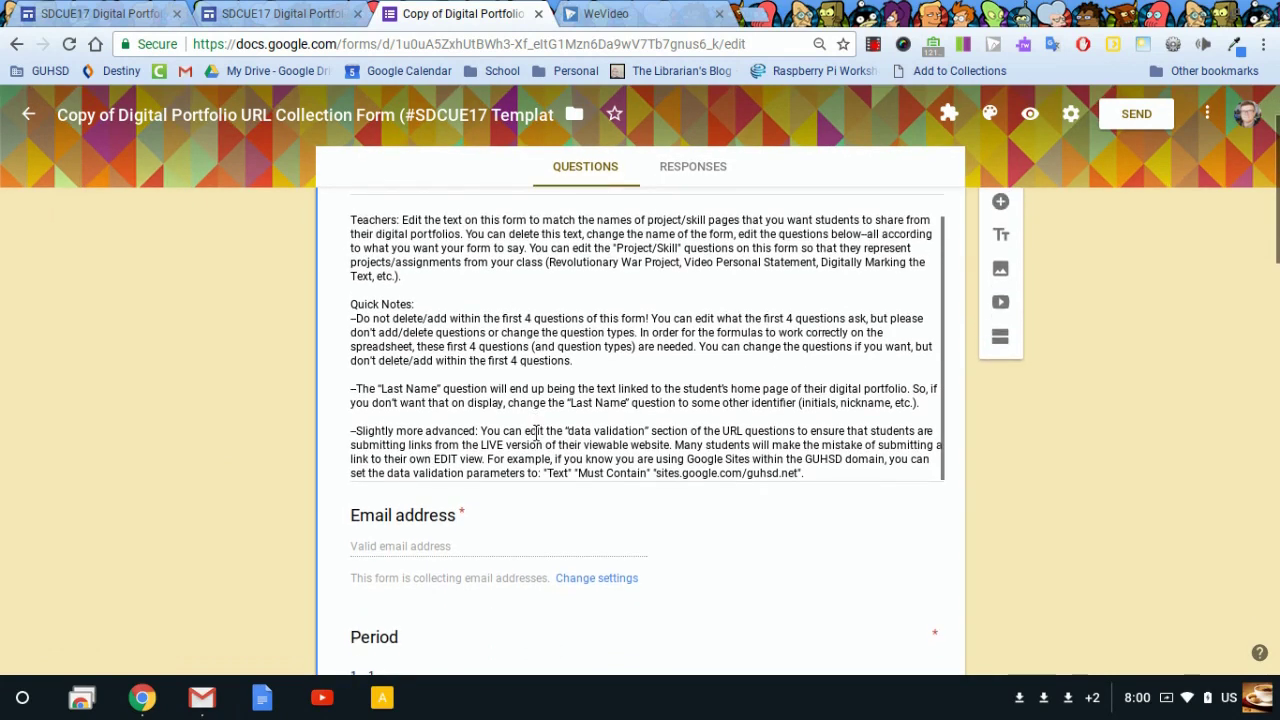
{"action": "scroll", "coordinate": [473, 415], "scroll_direction": "up", "scroll_amount": 1}
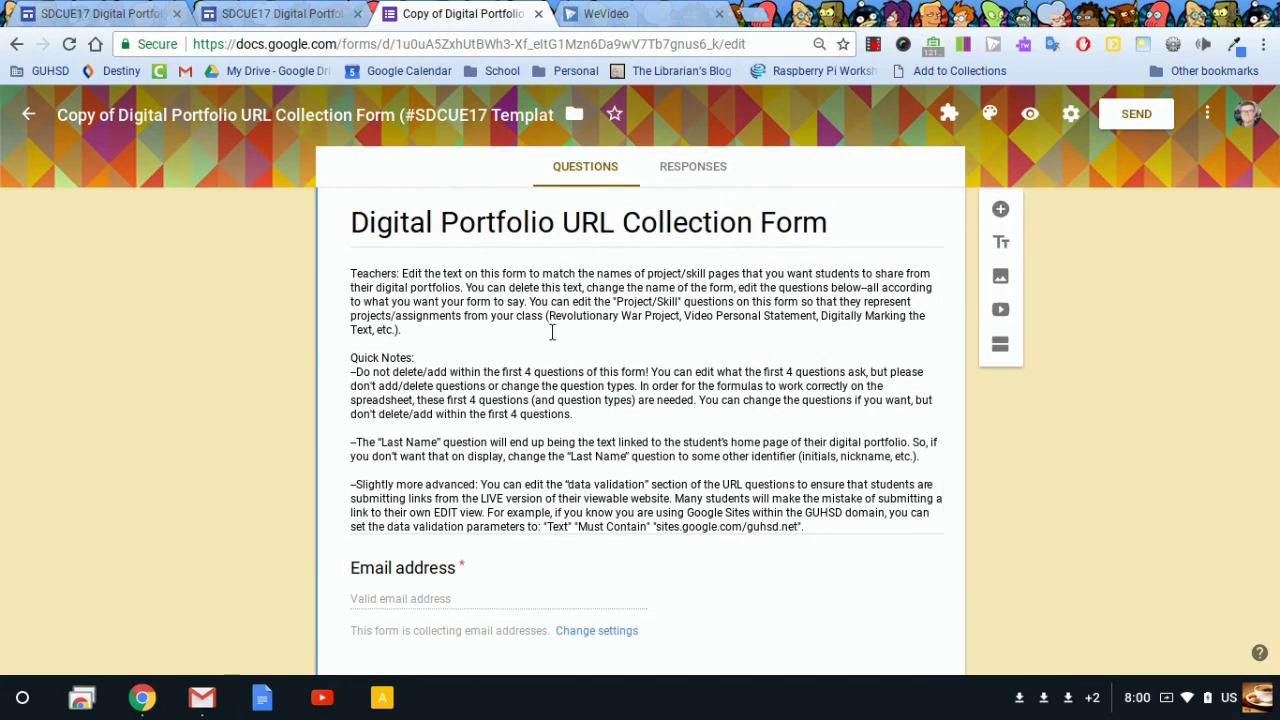
{"action": "scroll", "coordinate": [658, 380], "scroll_direction": "down", "scroll_amount": 1}
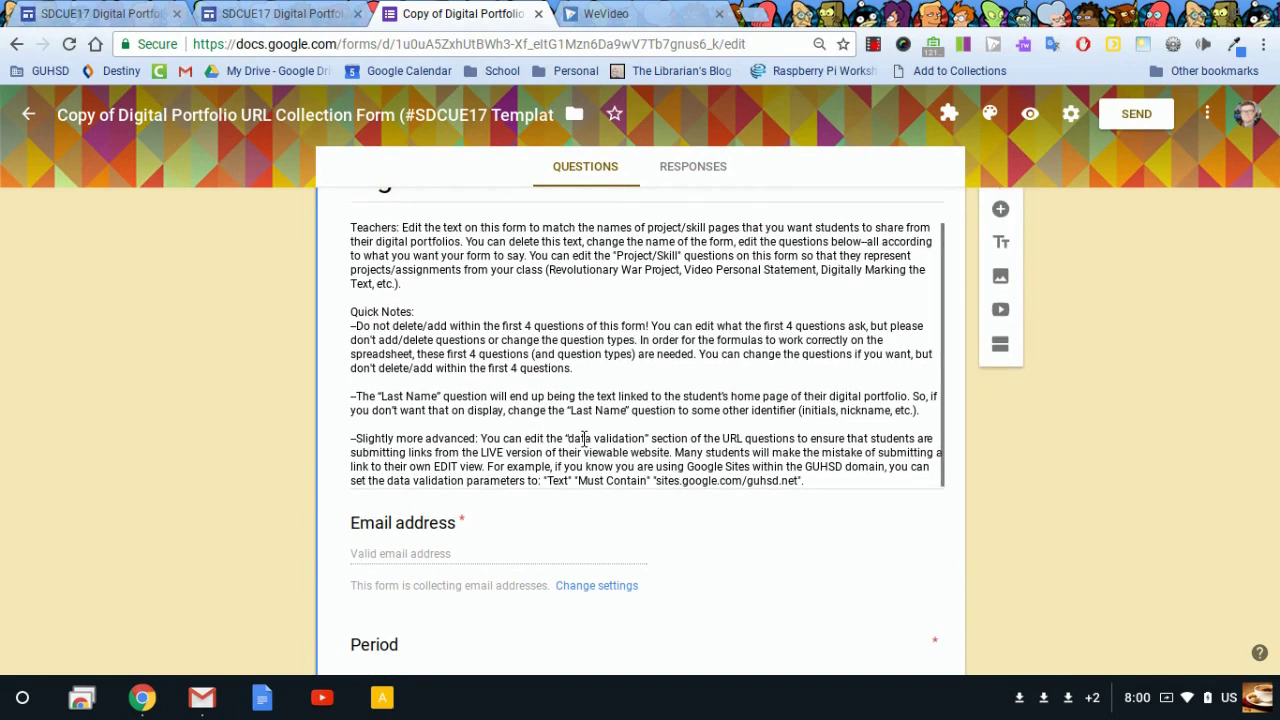
{"action": "scroll", "coordinate": [582, 440], "scroll_direction": "up", "scroll_amount": 2}
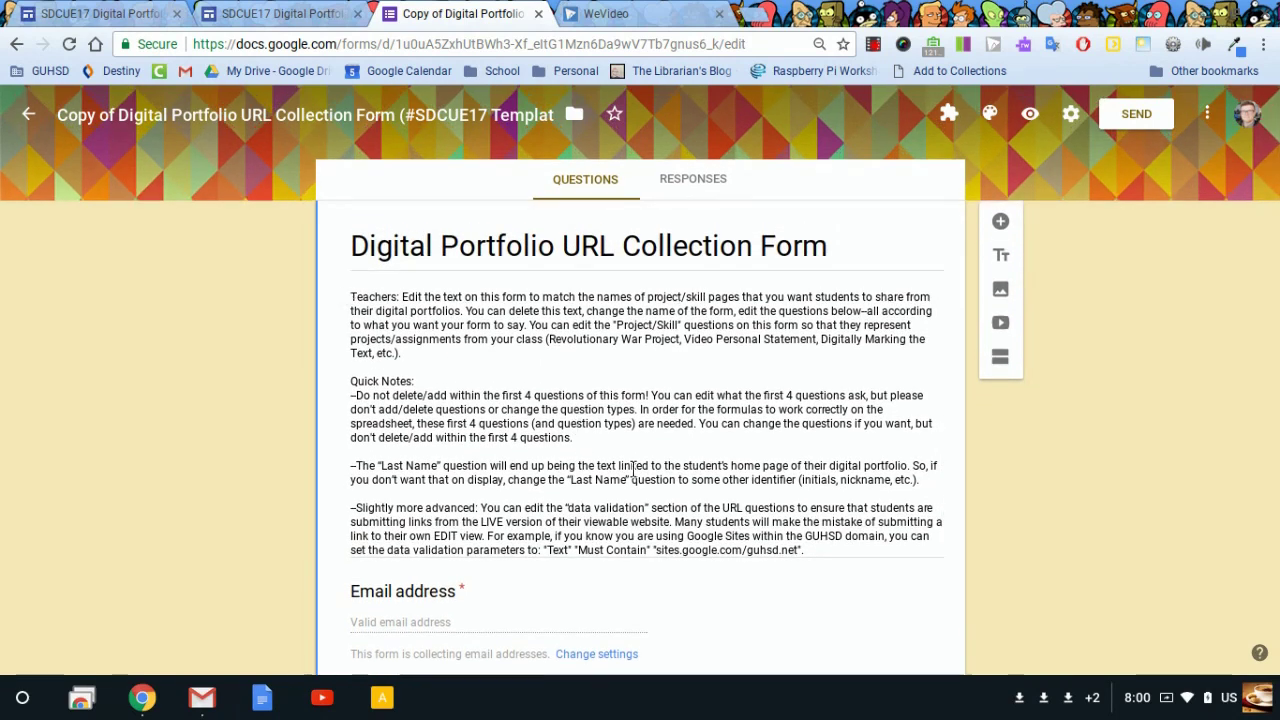
{"action": "left_click", "coordinate": [823, 549]}
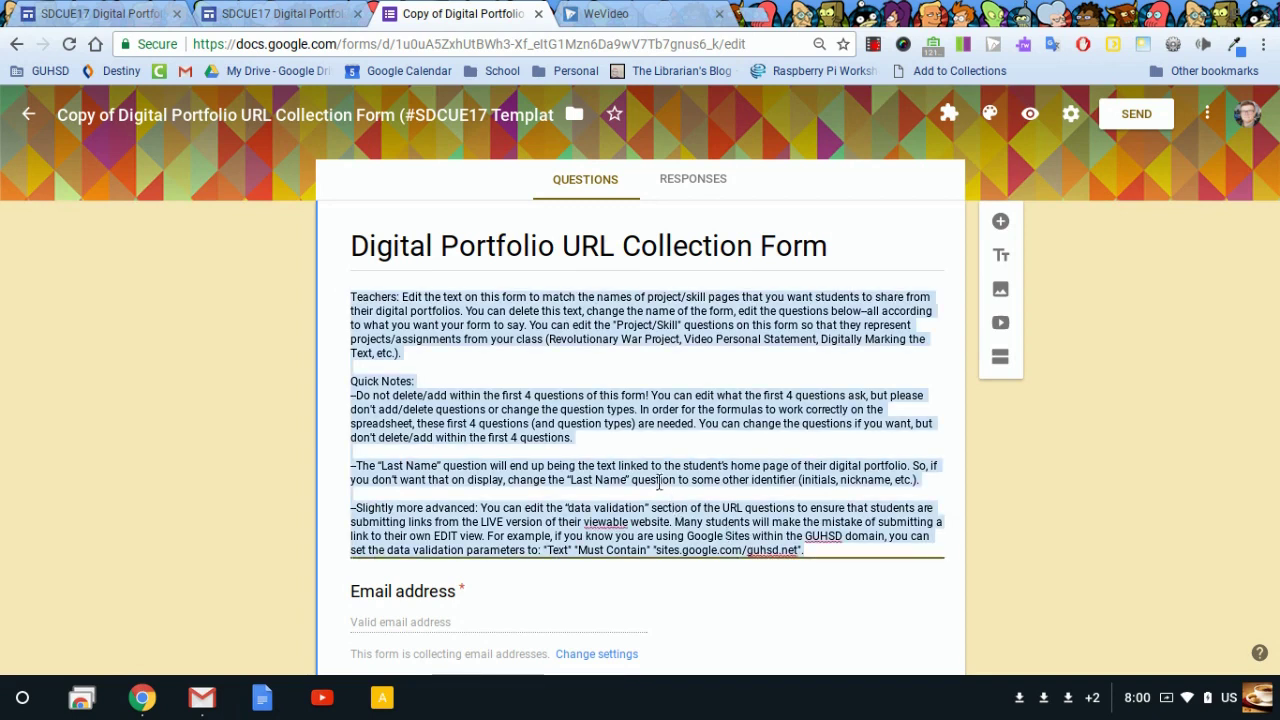
{"action": "left_click", "coordinate": [617, 452]}
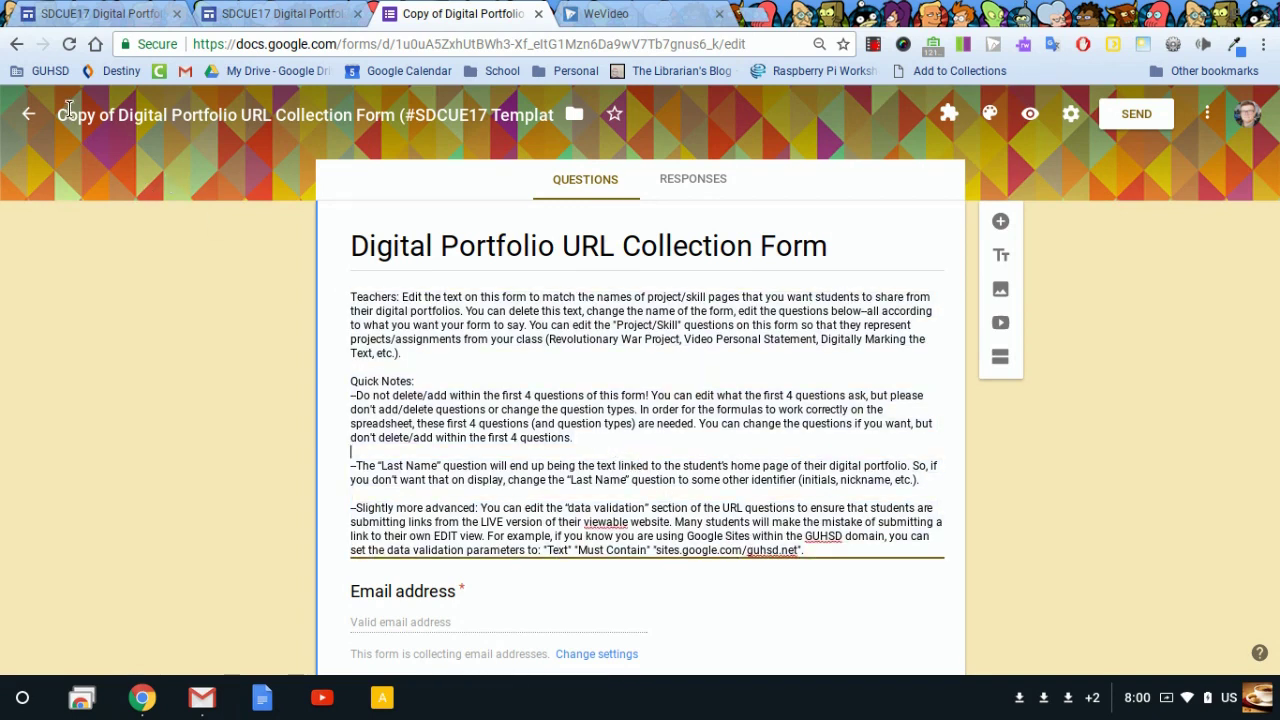
Step: Add the prefix "SDCUE17" to the start of both the form's file name and its title
{"action": "left_click", "coordinate": [74, 116]}
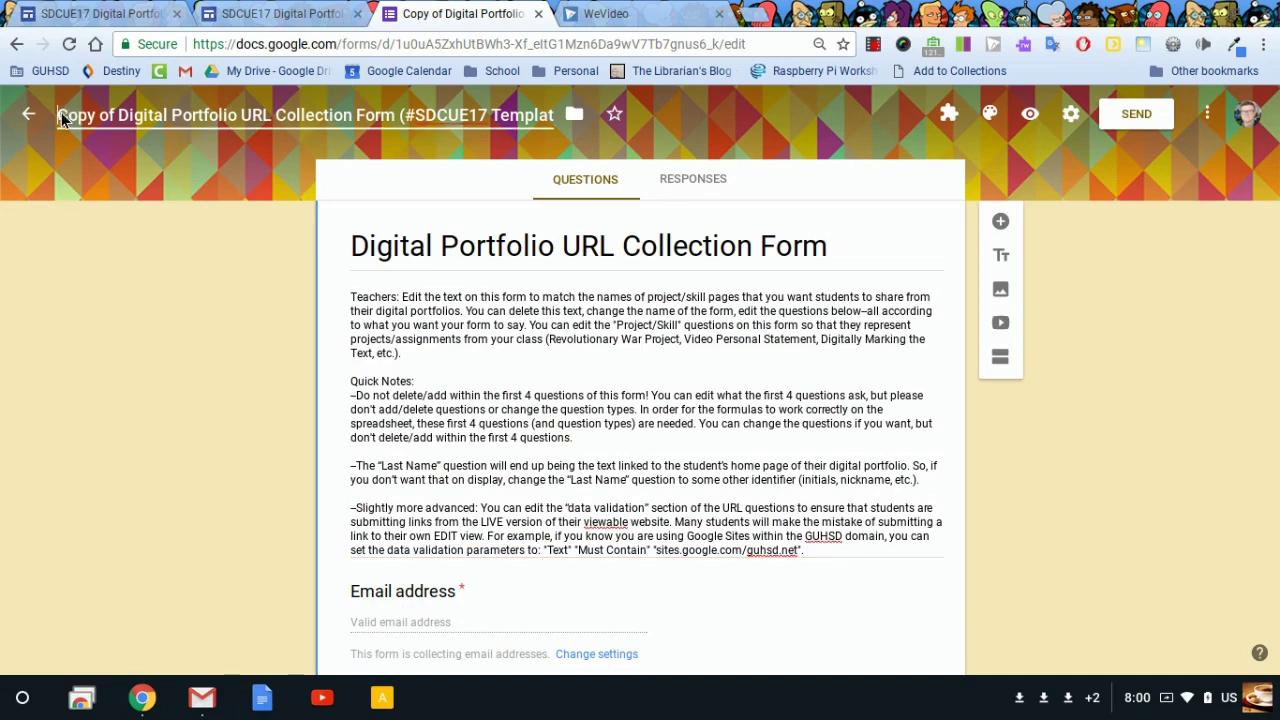
{"action": "type", "text": "SDCUE17"}
{"action": "key", "text": "Tab"}
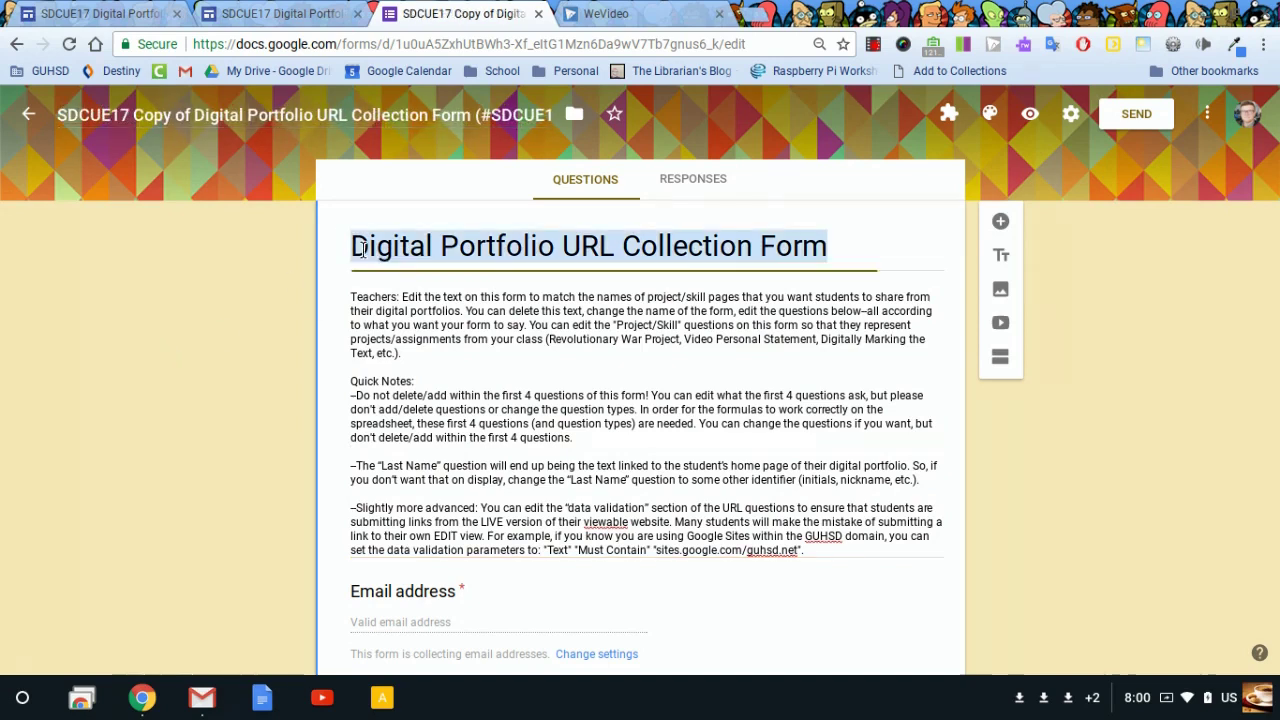
{"action": "key", "text": "Home"}
{"action": "type", "text": "SDCUE17"}
Step: Review the form's general settings for email collection, sign-in restriction and response limit, and save them
{"action": "scroll", "coordinate": [175, 441], "scroll_direction": "down", "scroll_amount": 2}
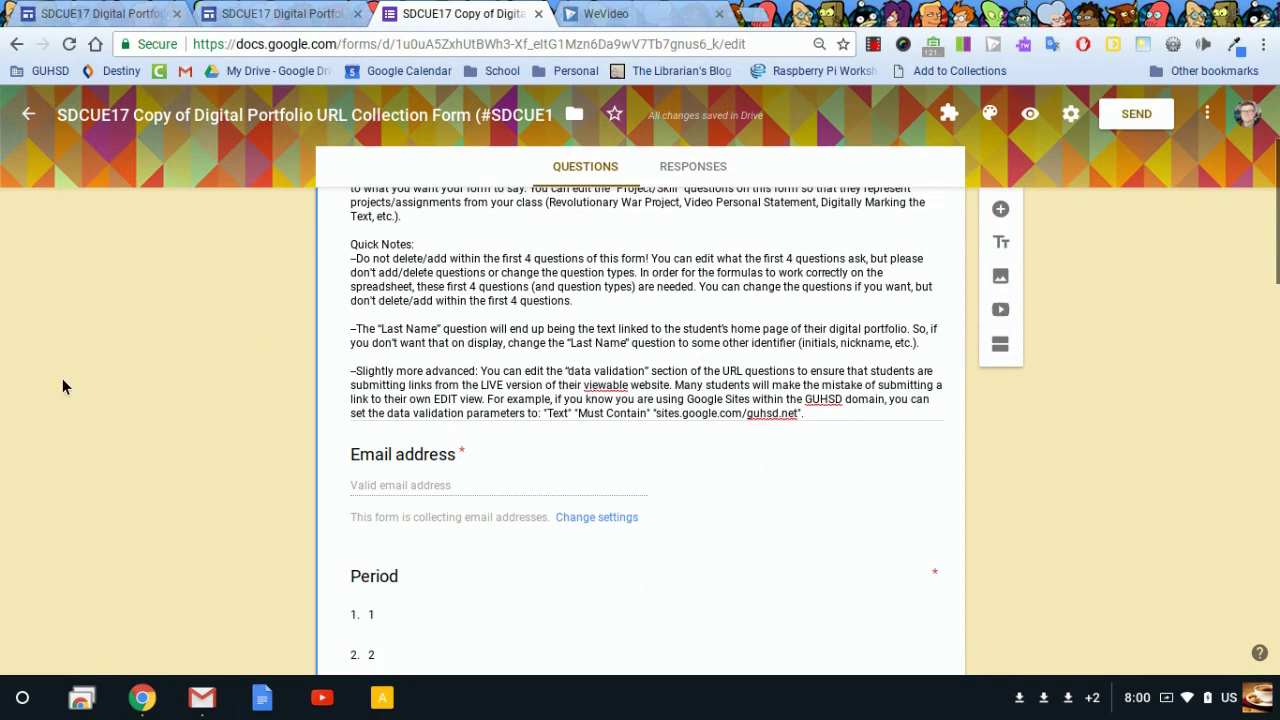
{"action": "scroll", "coordinate": [70, 400], "scroll_direction": "down", "scroll_amount": 1}
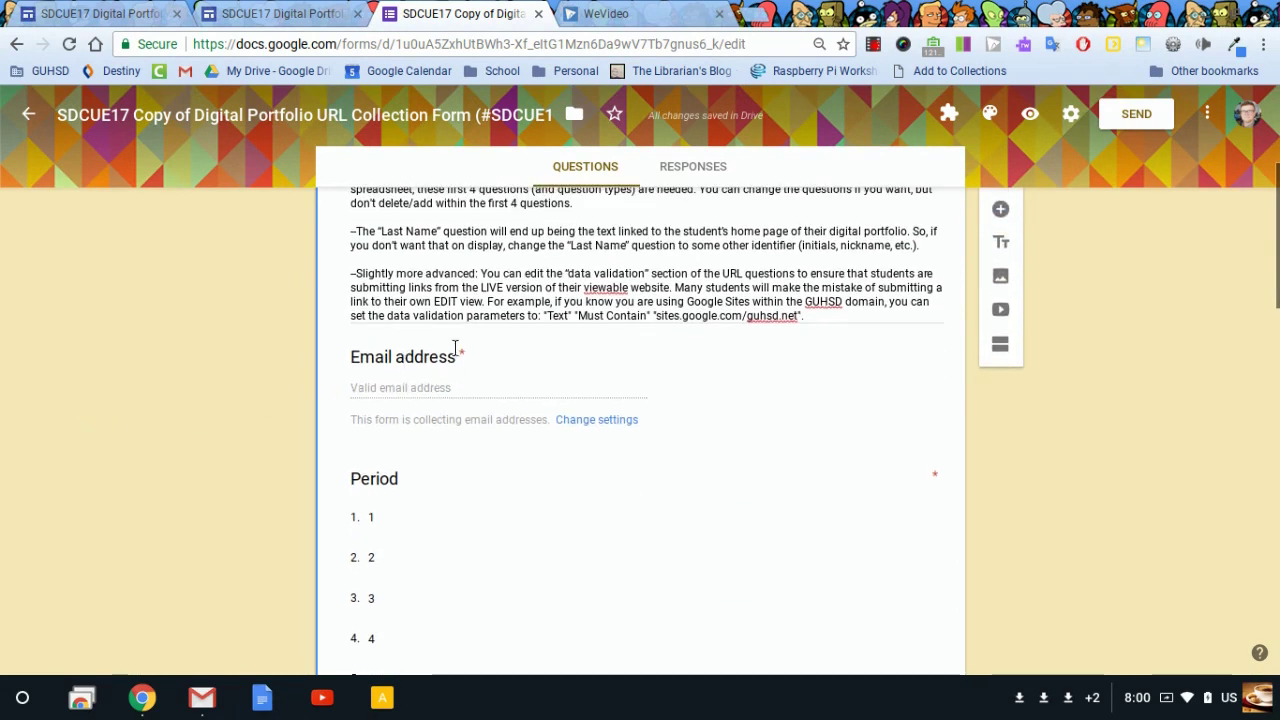
{"action": "left_click", "coordinate": [1073, 114]}
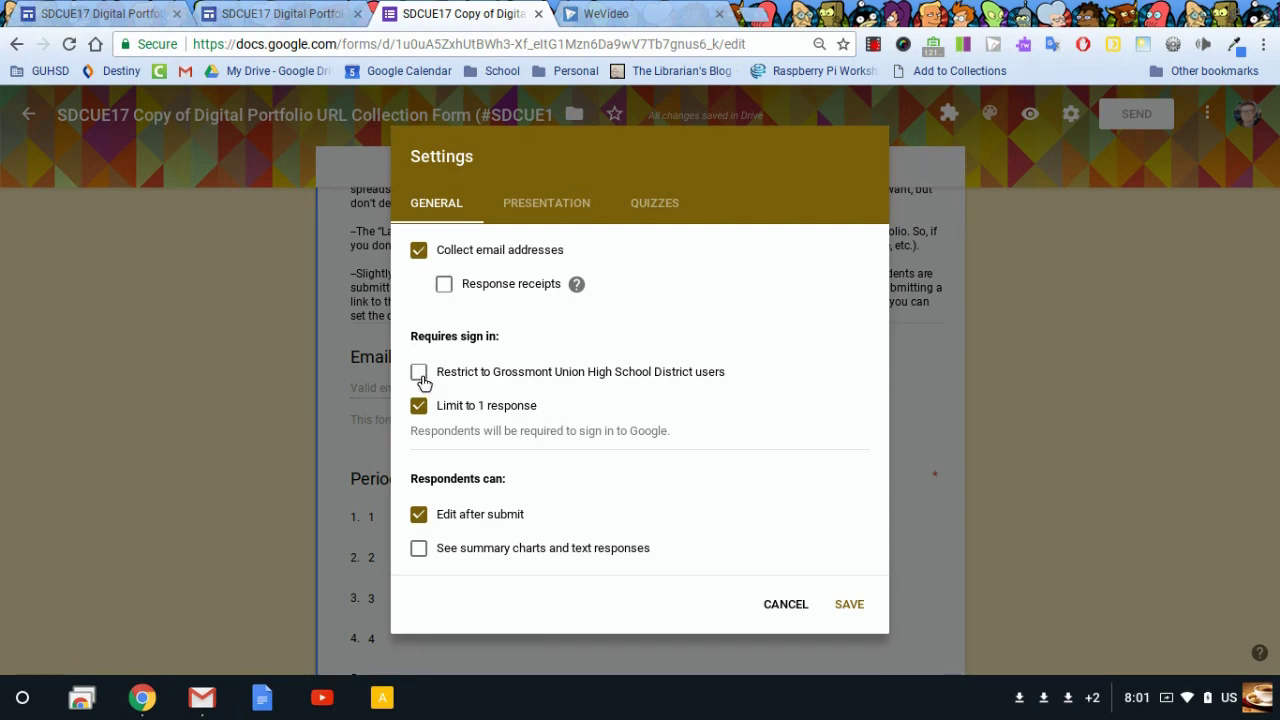
{"action": "left_click", "coordinate": [856, 609]}
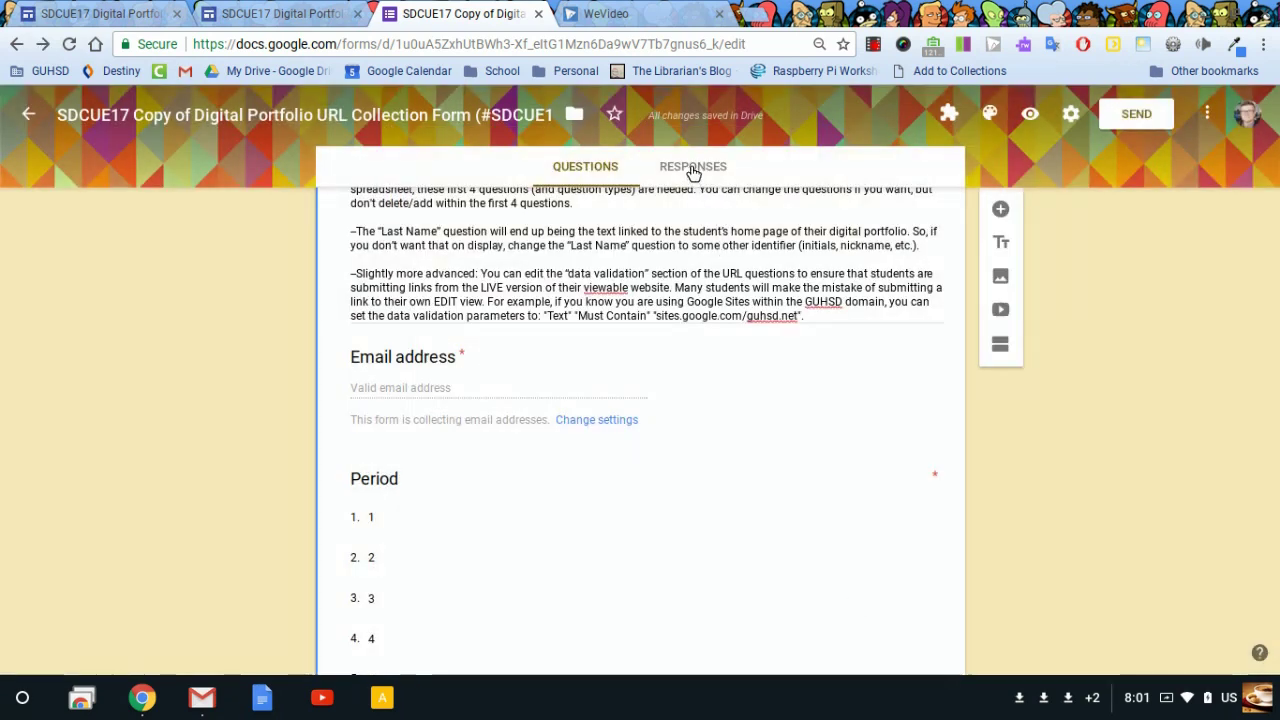
Step: Make a copy of the responses spreadsheet template using the site's "Copy the Sheet" link
{"action": "left_click", "coordinate": [690, 170]}
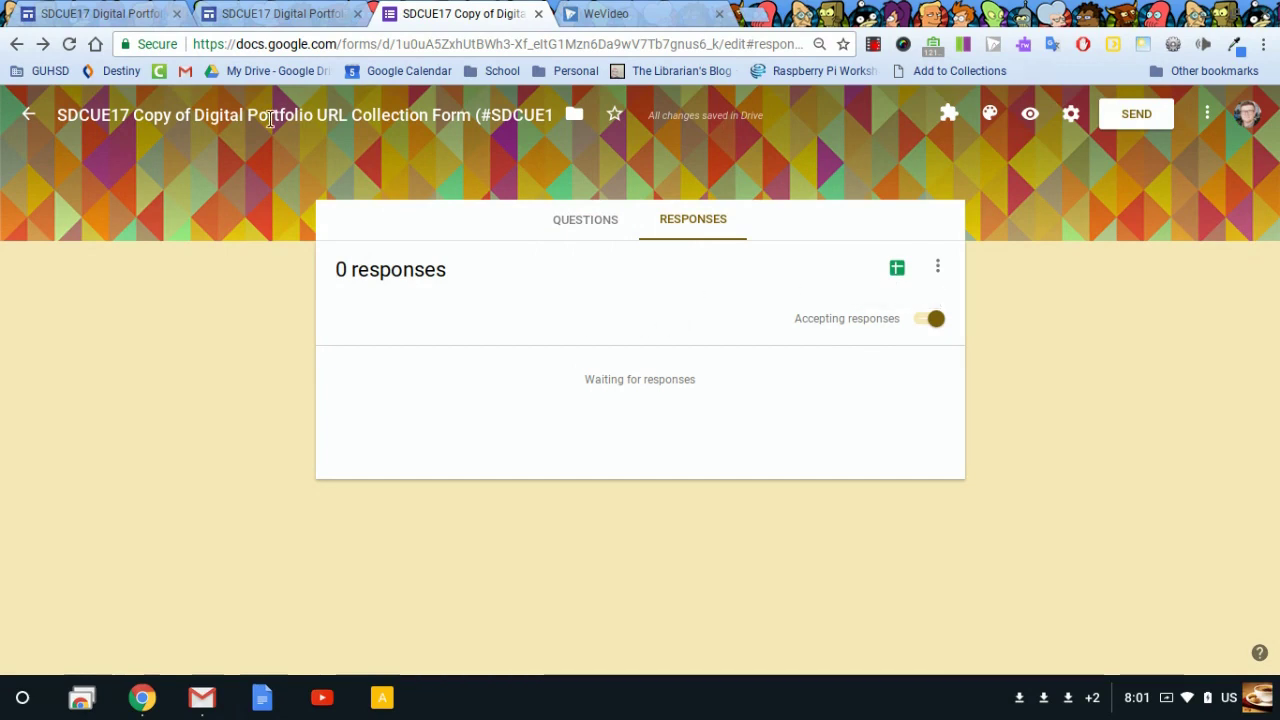
{"action": "left_click", "coordinate": [240, 12]}
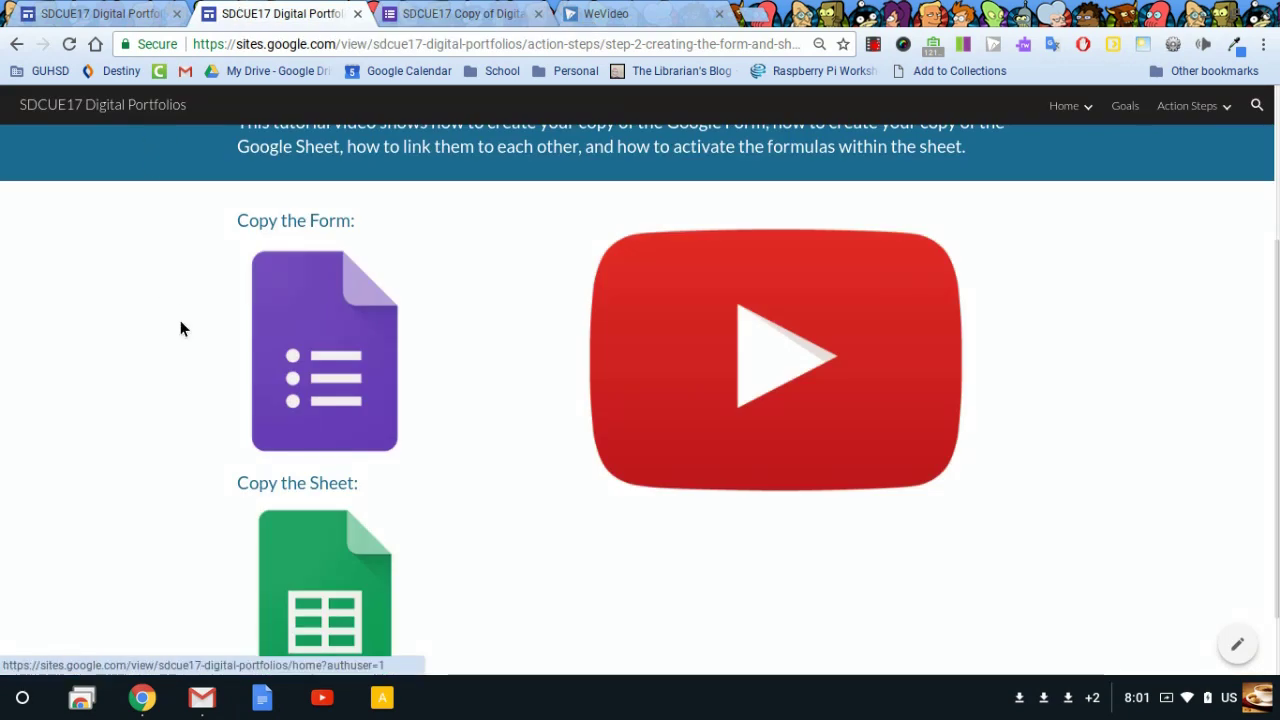
{"action": "scroll", "coordinate": [200, 385], "scroll_direction": "down", "scroll_amount": 2}
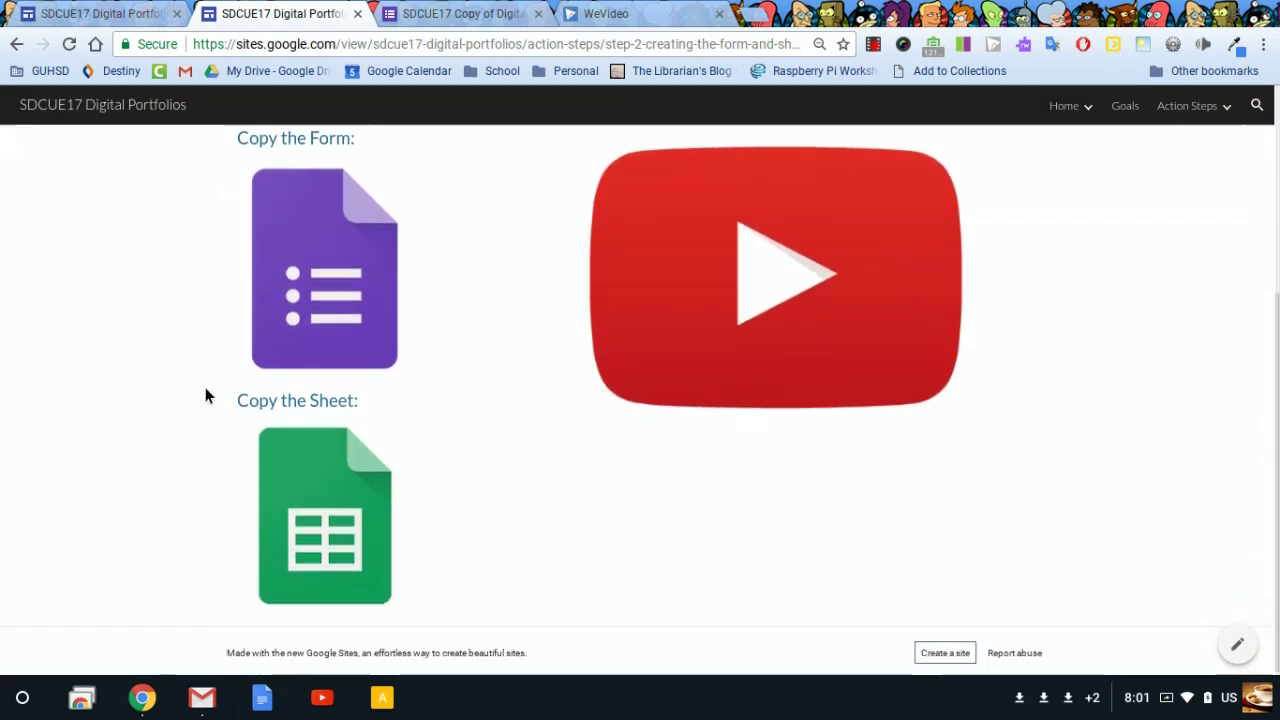
{"action": "left_click", "coordinate": [318, 478]}
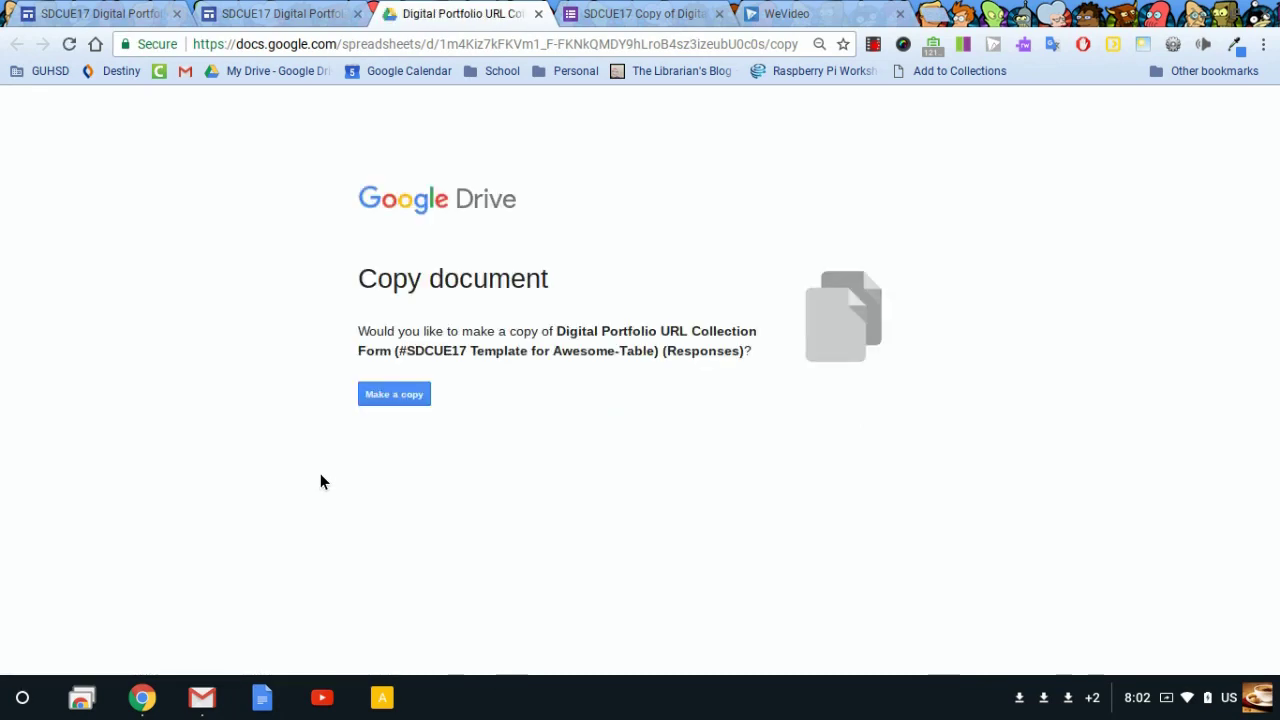
{"action": "left_click", "coordinate": [398, 394]}
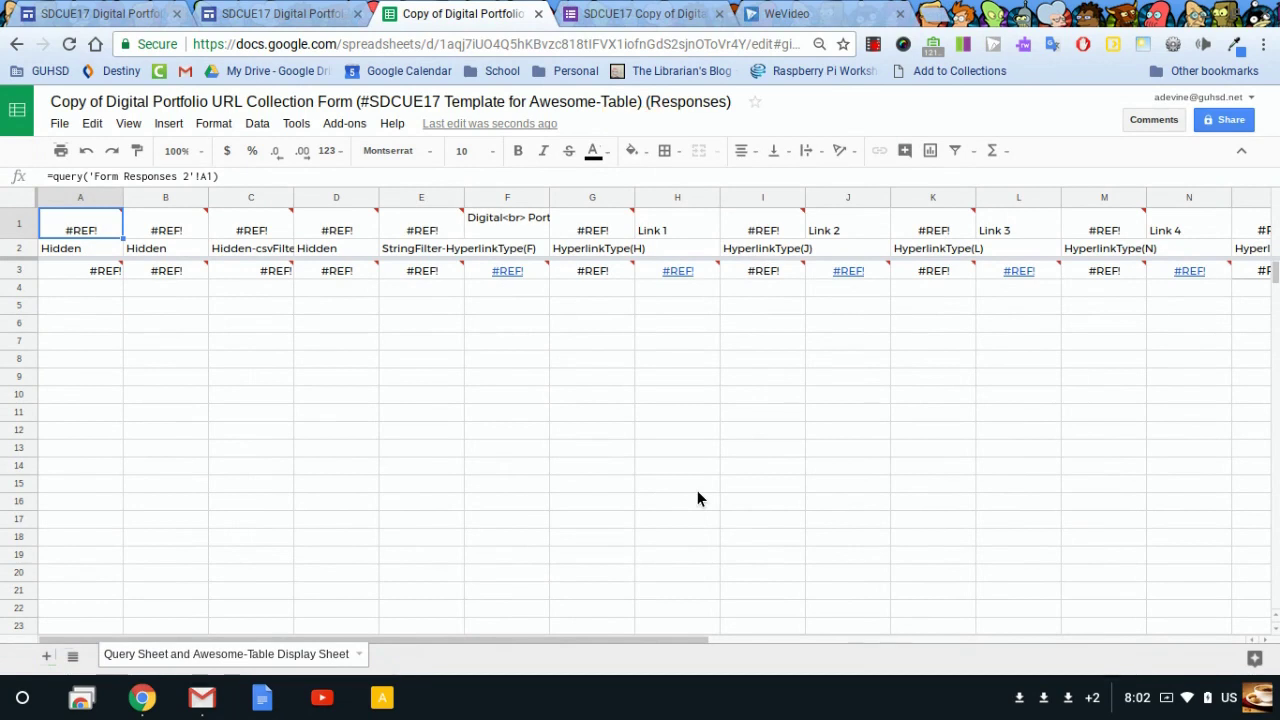
Step: Add the prefix "SDCUE17" to the start of the copied spreadsheet's name
{"action": "left_click", "coordinate": [52, 101]}
{"action": "type", "text": "SDCUE"}
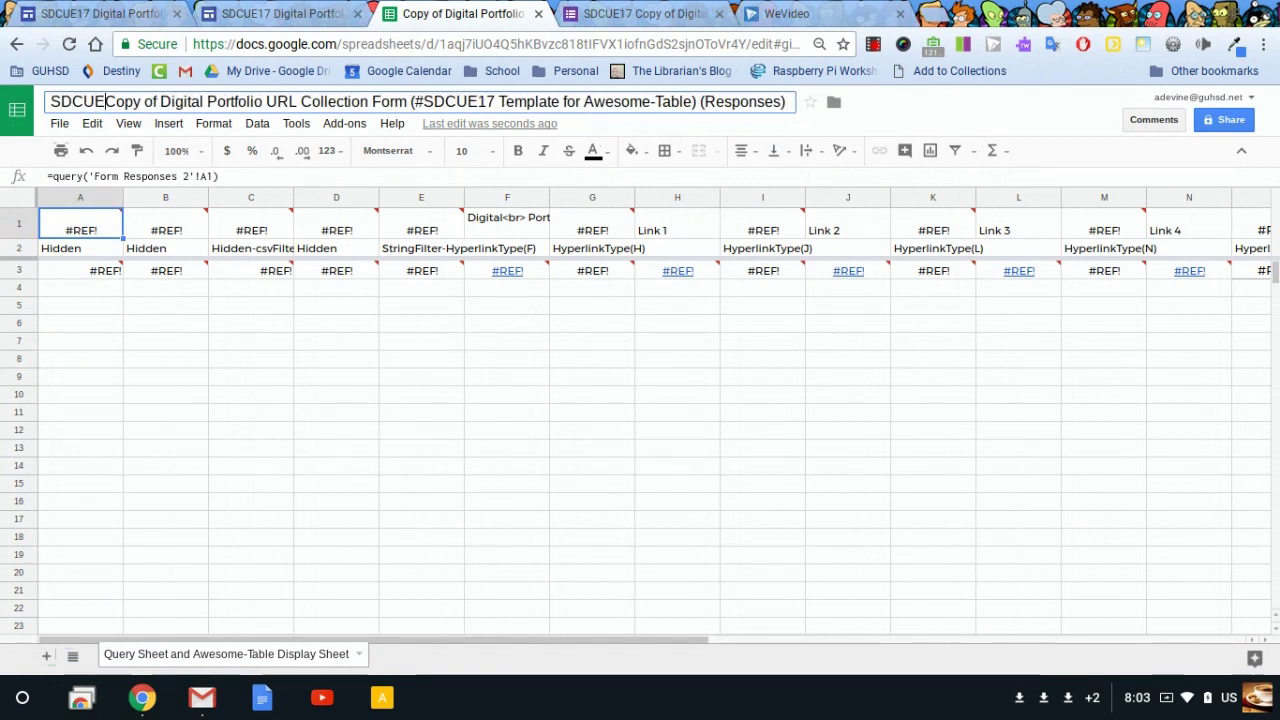
{"action": "type", "text": "17"}
{"action": "left_click", "coordinate": [338, 341]}
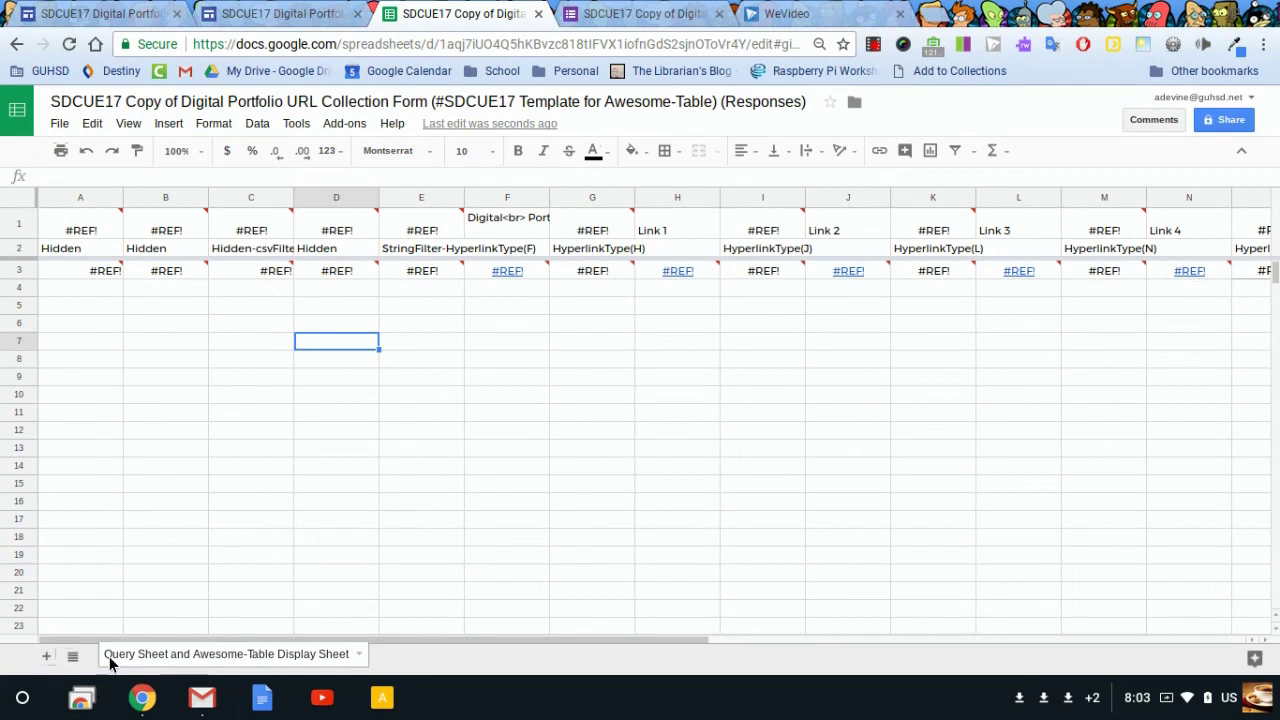
Step: Inspect the query formulas and reference errors in columns A and B, rows 1 and 3, of the display sheet
{"action": "left_click", "coordinate": [455, 400]}
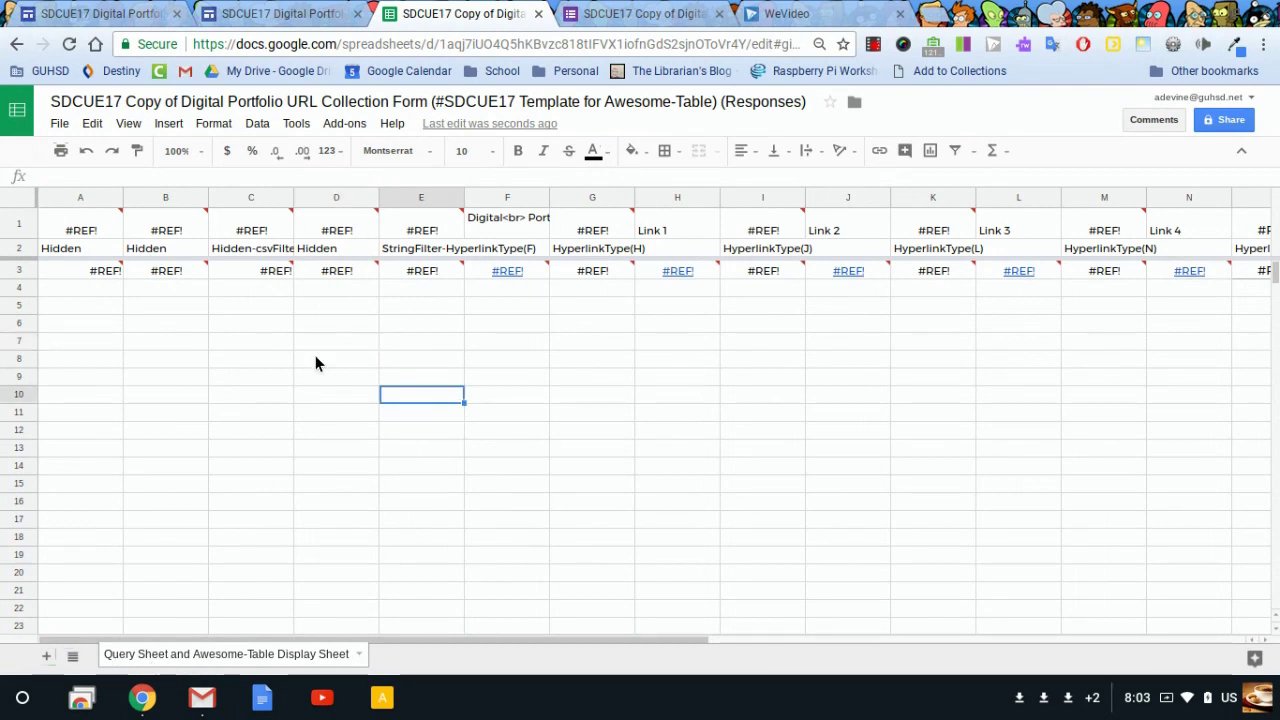
{"action": "left_click", "coordinate": [86, 230]}
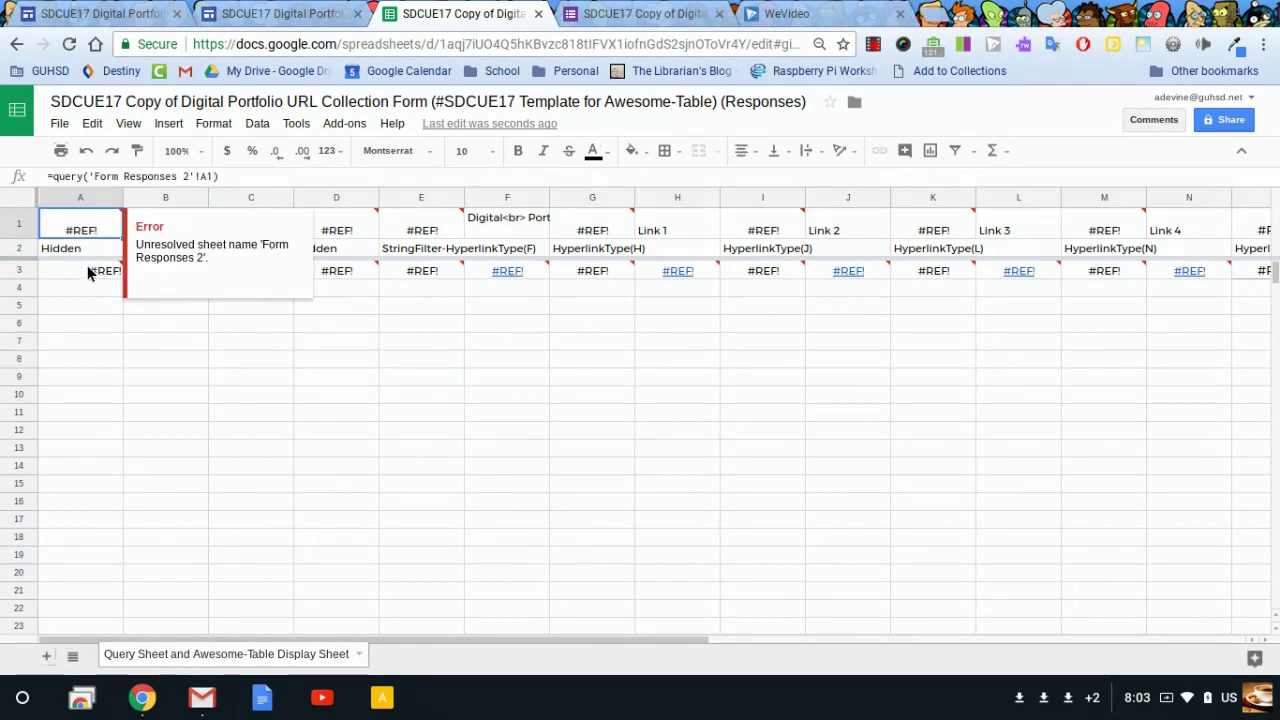
{"action": "left_click", "coordinate": [88, 271]}
{"action": "left_click", "coordinate": [165, 230]}
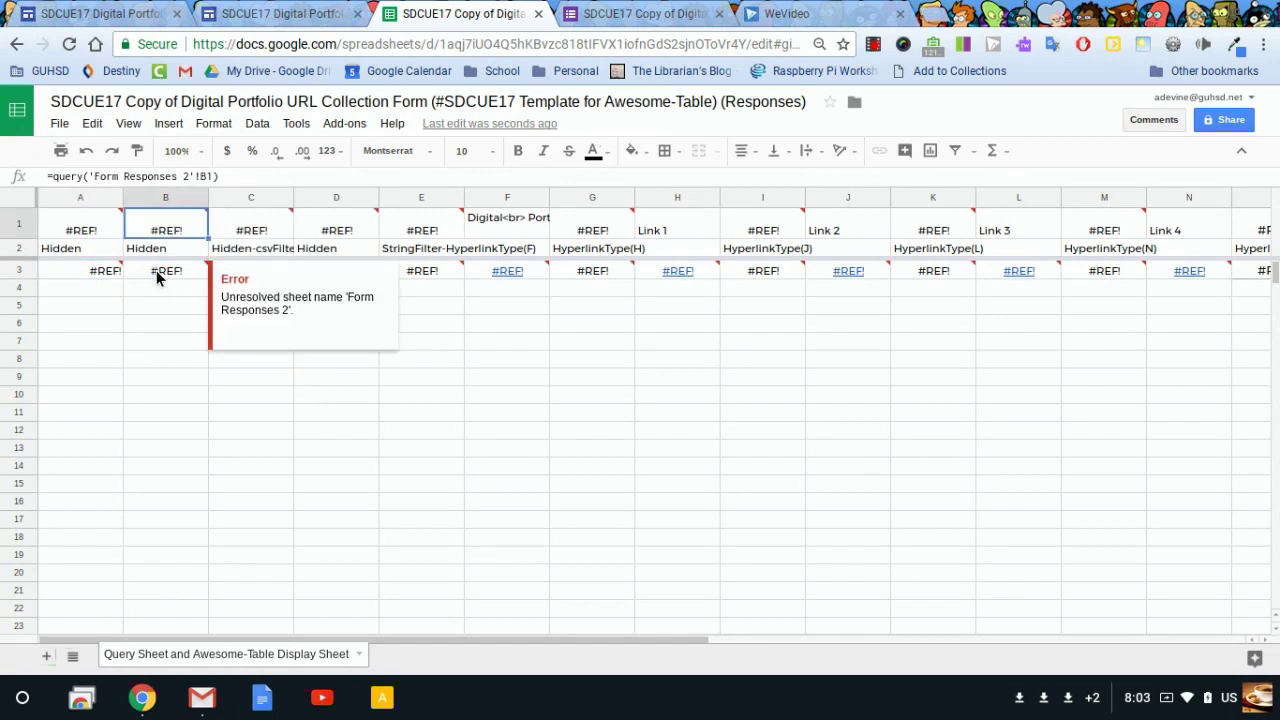
{"action": "left_click", "coordinate": [157, 278]}
{"action": "left_click", "coordinate": [176, 375]}
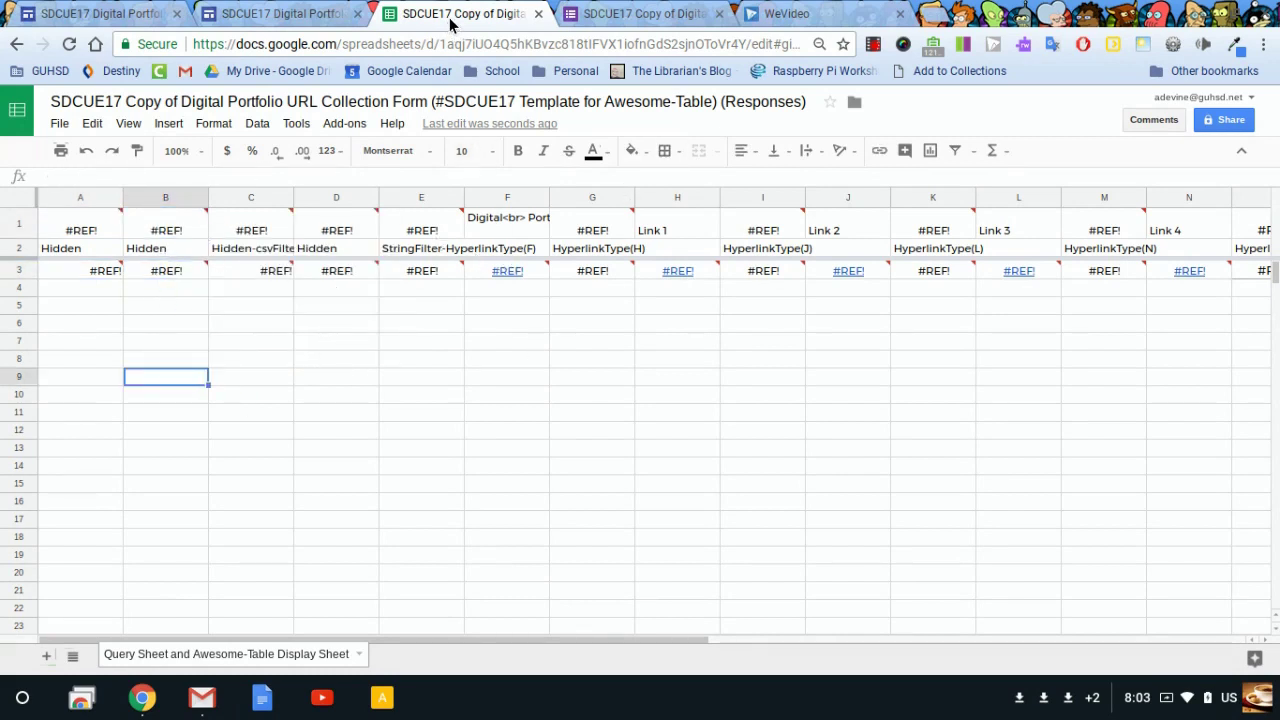
Step: Link the form's responses to the existing SDCUE17 copy of the Digital Portfolio URL Collection Form spreadsheet as their destination
{"action": "left_click", "coordinate": [600, 15]}
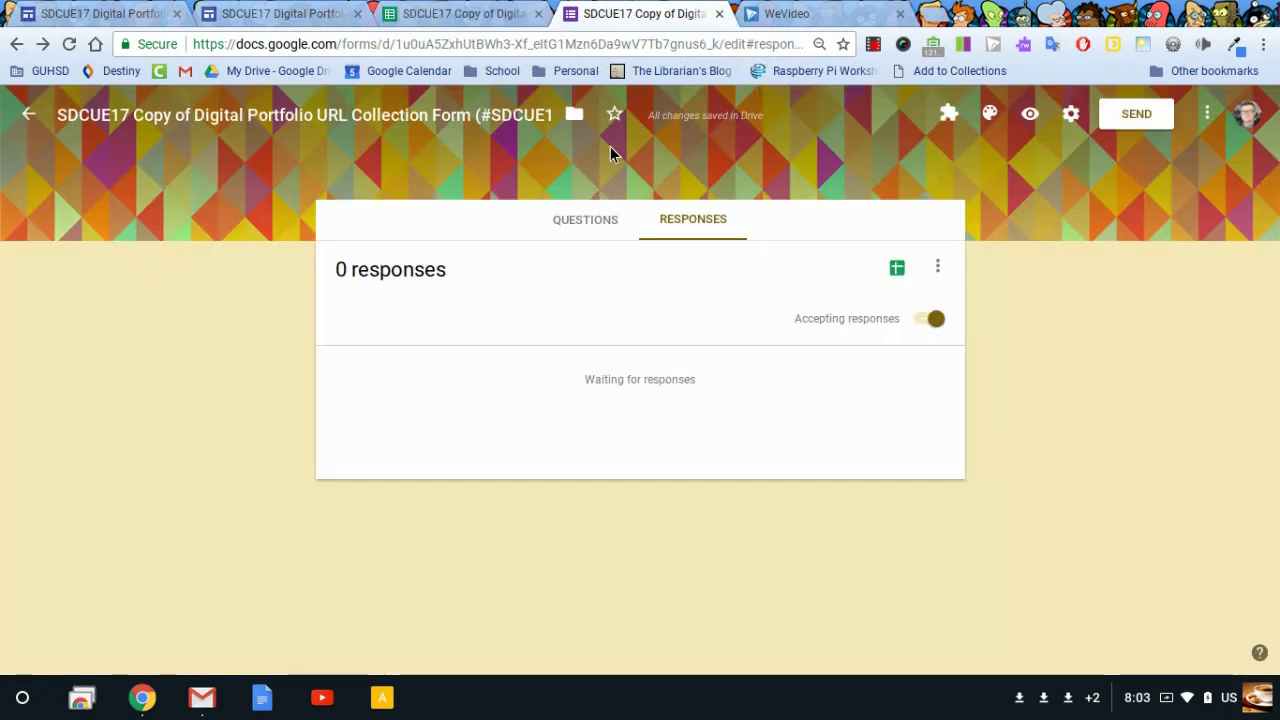
{"action": "left_click", "coordinate": [582, 219]}
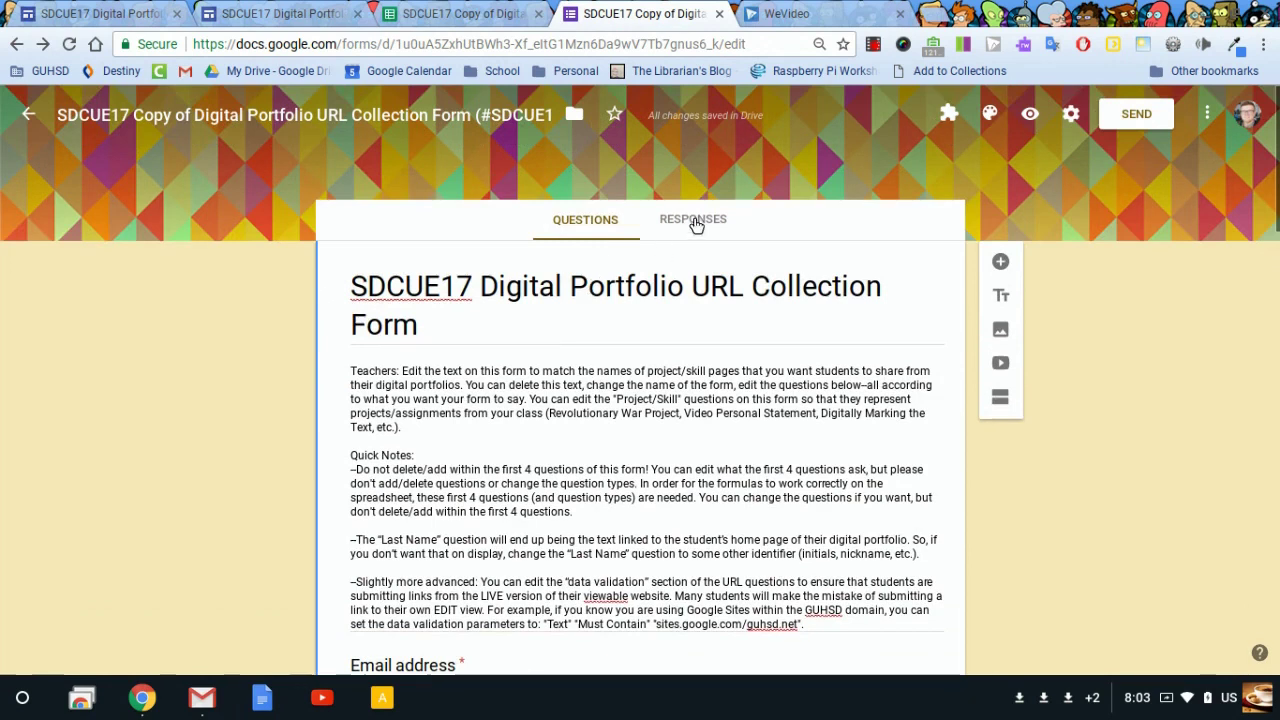
{"action": "left_click", "coordinate": [696, 222]}
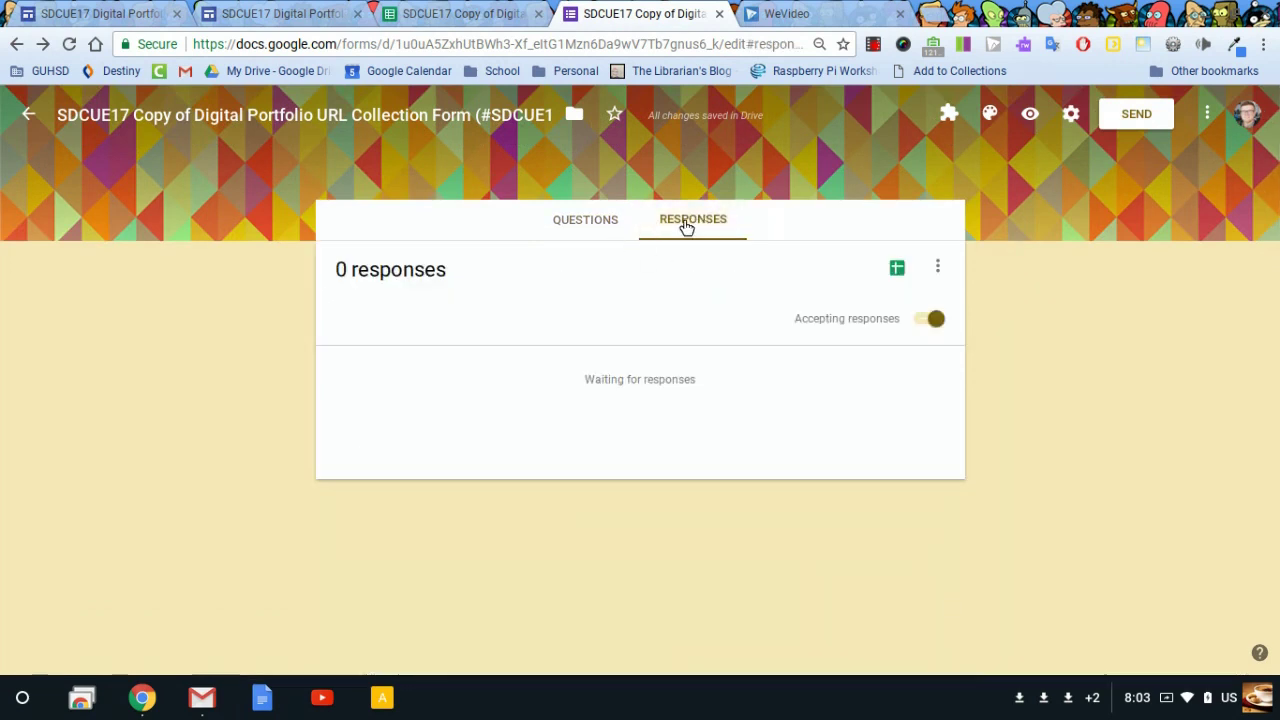
{"action": "left_click", "coordinate": [940, 270]}
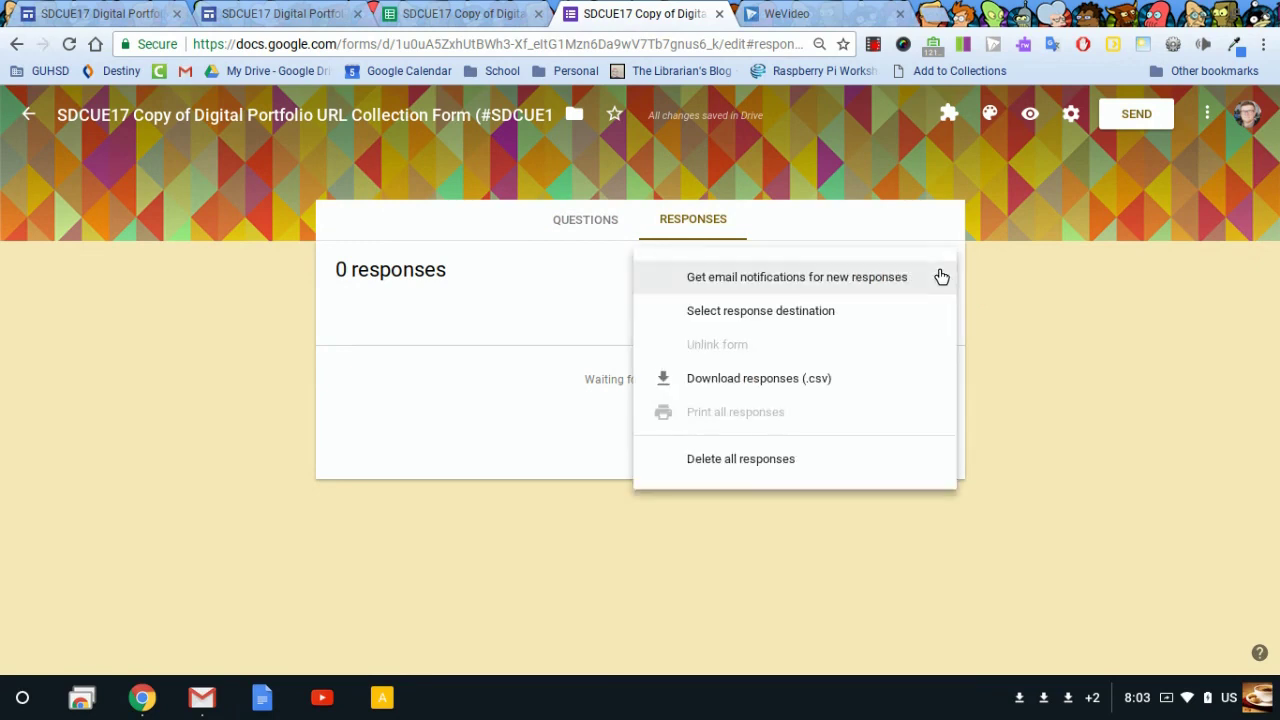
{"action": "left_click", "coordinate": [790, 315]}
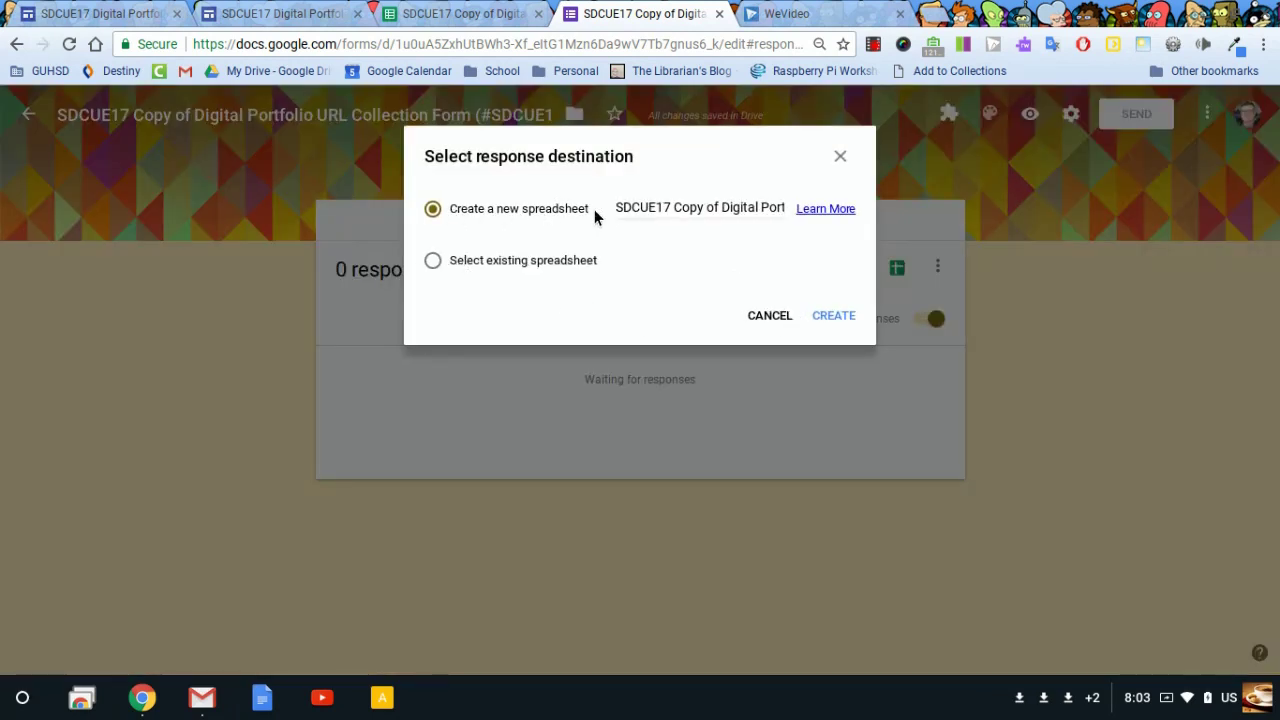
{"action": "left_click", "coordinate": [433, 261]}
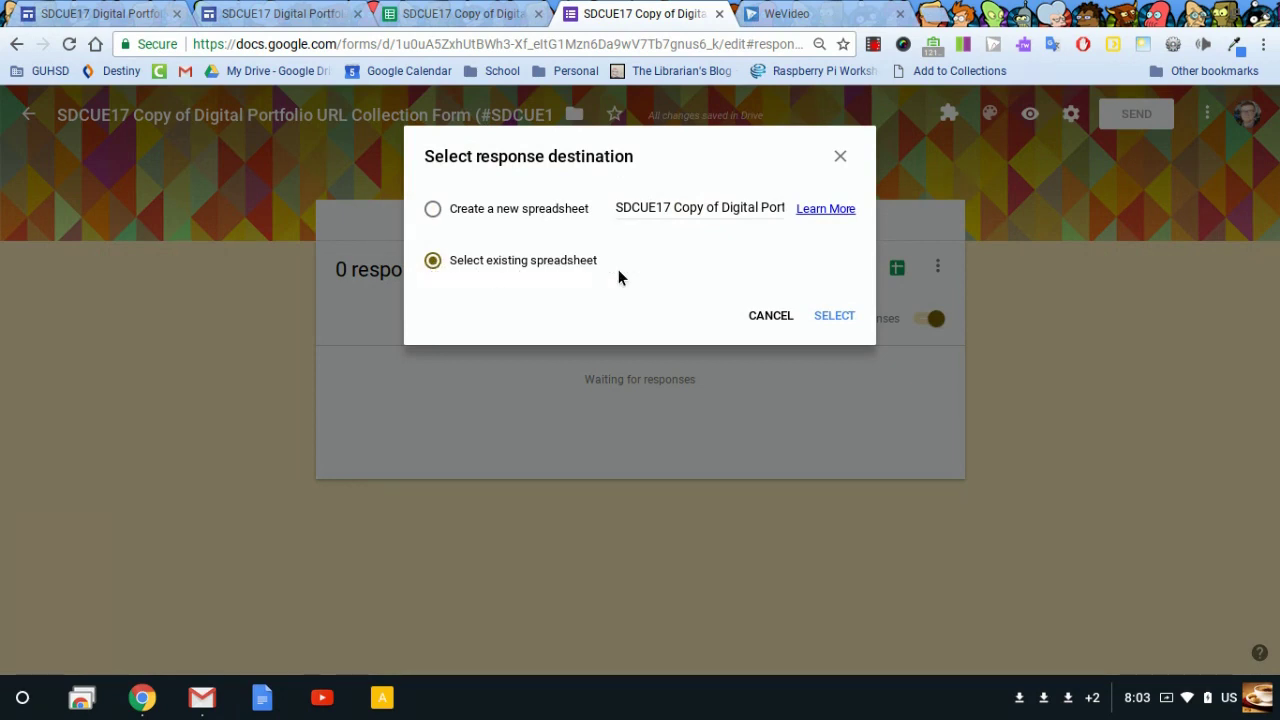
{"action": "left_click", "coordinate": [827, 318]}
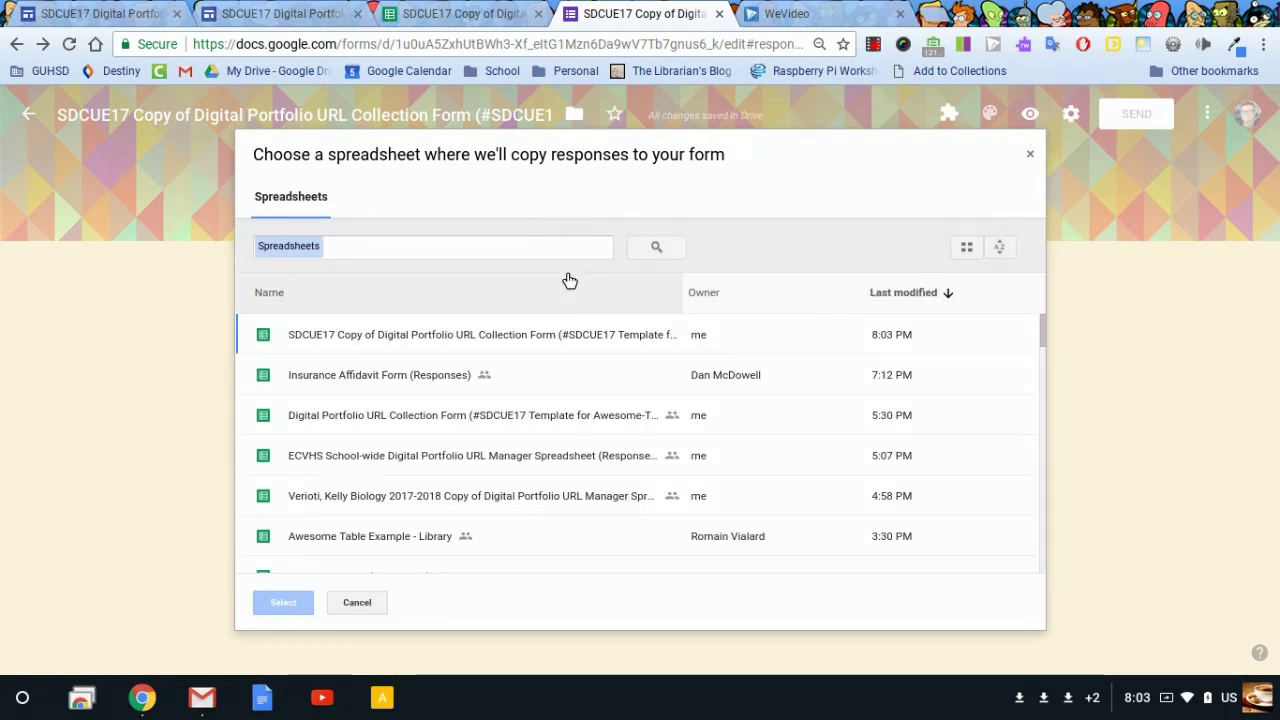
{"action": "left_click", "coordinate": [323, 340]}
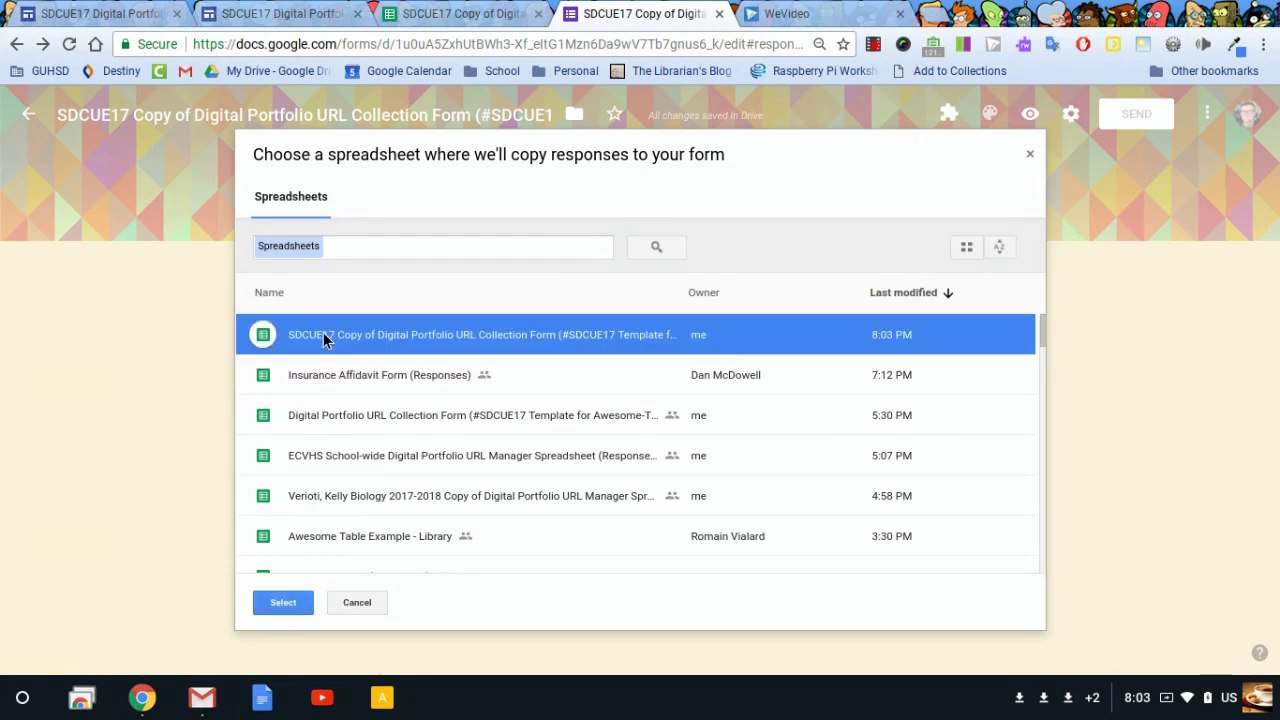
{"action": "left_click", "coordinate": [283, 602]}
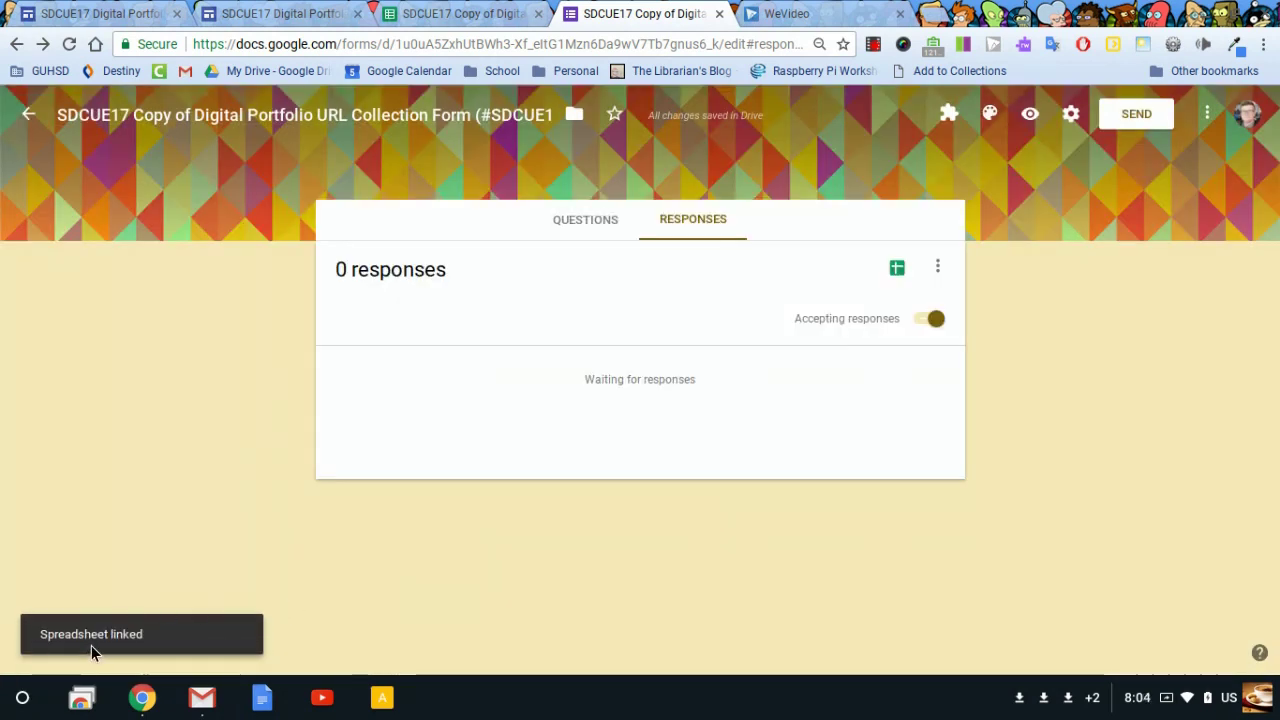
Step: Compare the Form Responses 2 sheet with the query formulas and reference errors in A3, A1 and I1 of the display sheet
{"action": "left_click", "coordinate": [445, 12]}
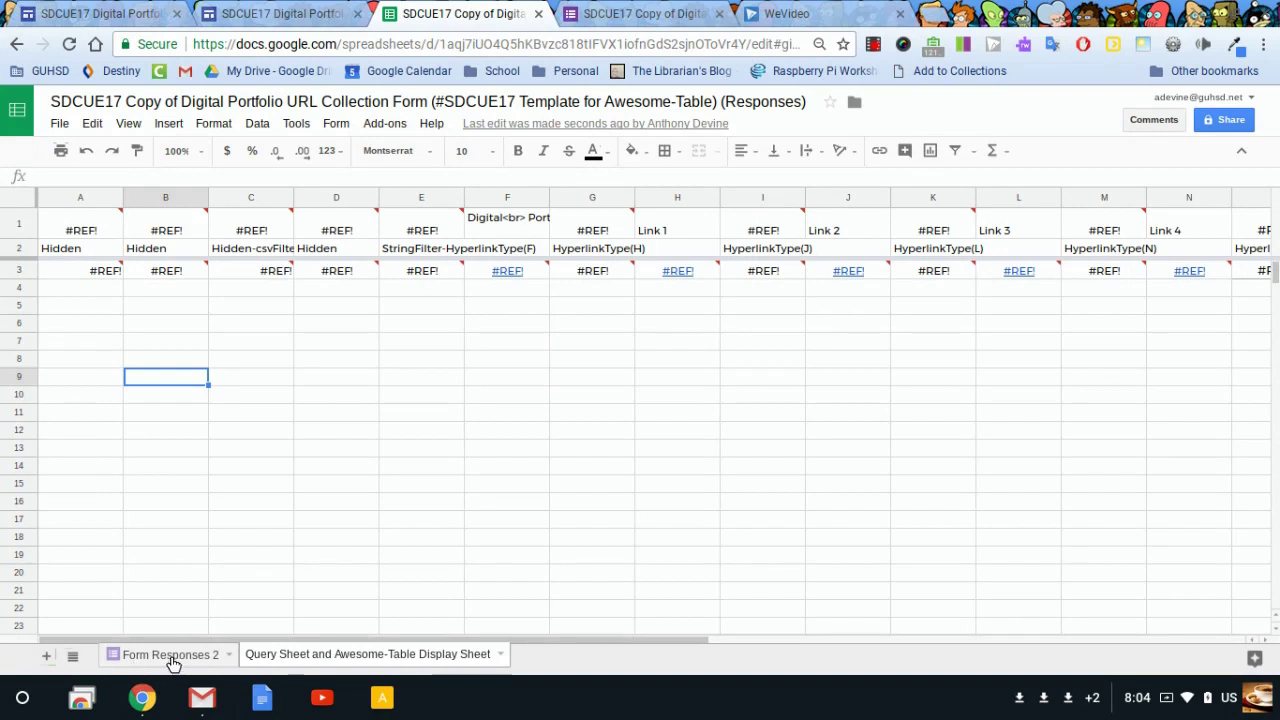
{"action": "left_click", "coordinate": [172, 660]}
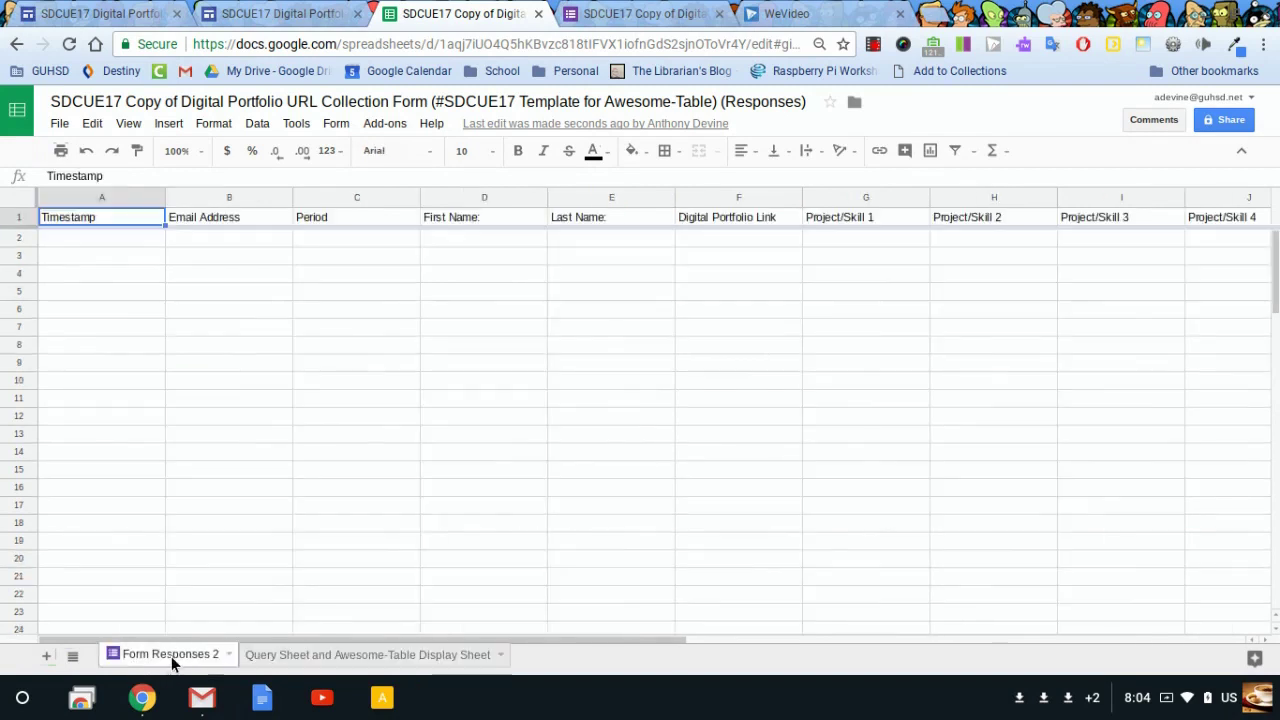
{"action": "left_click", "coordinate": [308, 655]}
{"action": "left_click", "coordinate": [90, 272]}
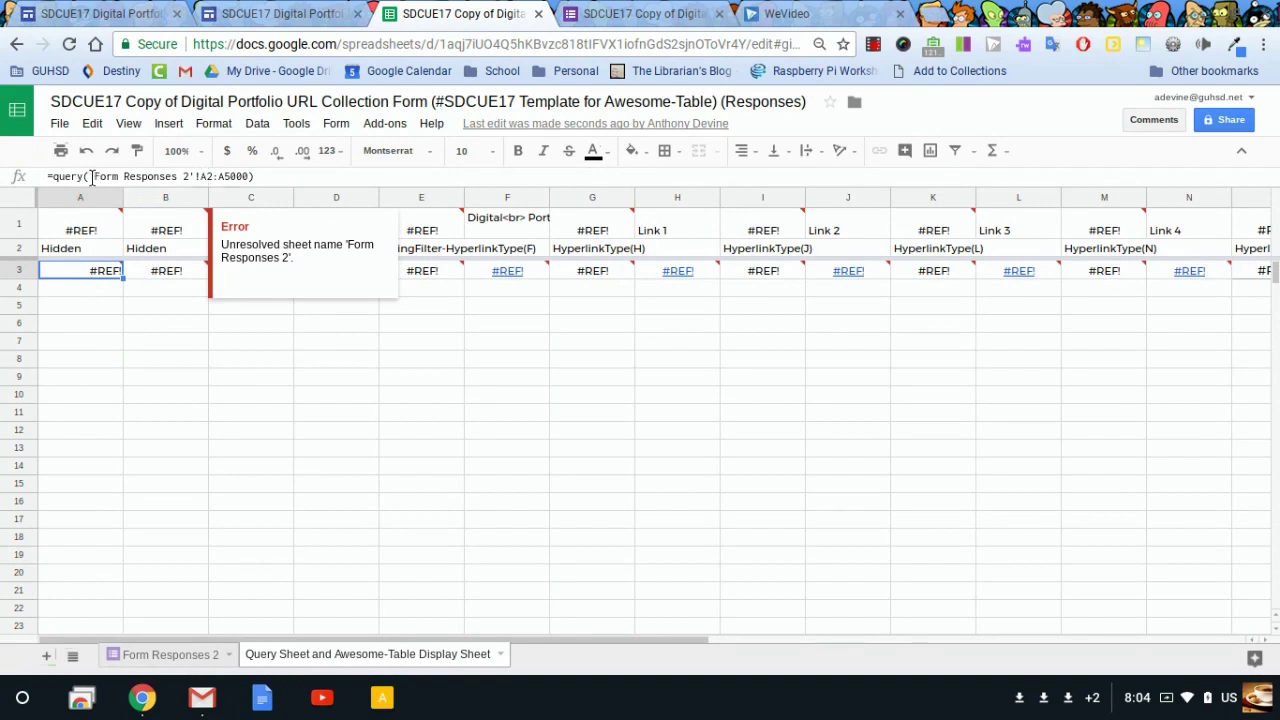
{"action": "left_click", "coordinate": [180, 660]}
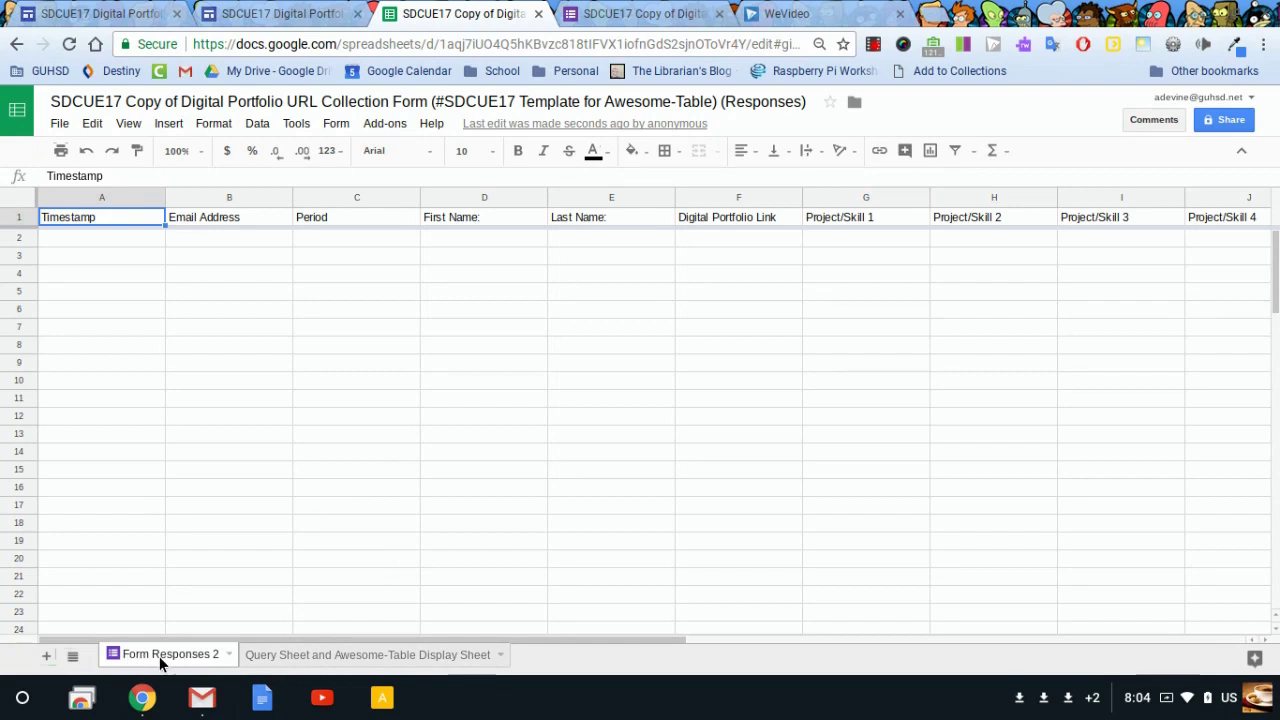
{"action": "left_click", "coordinate": [272, 660]}
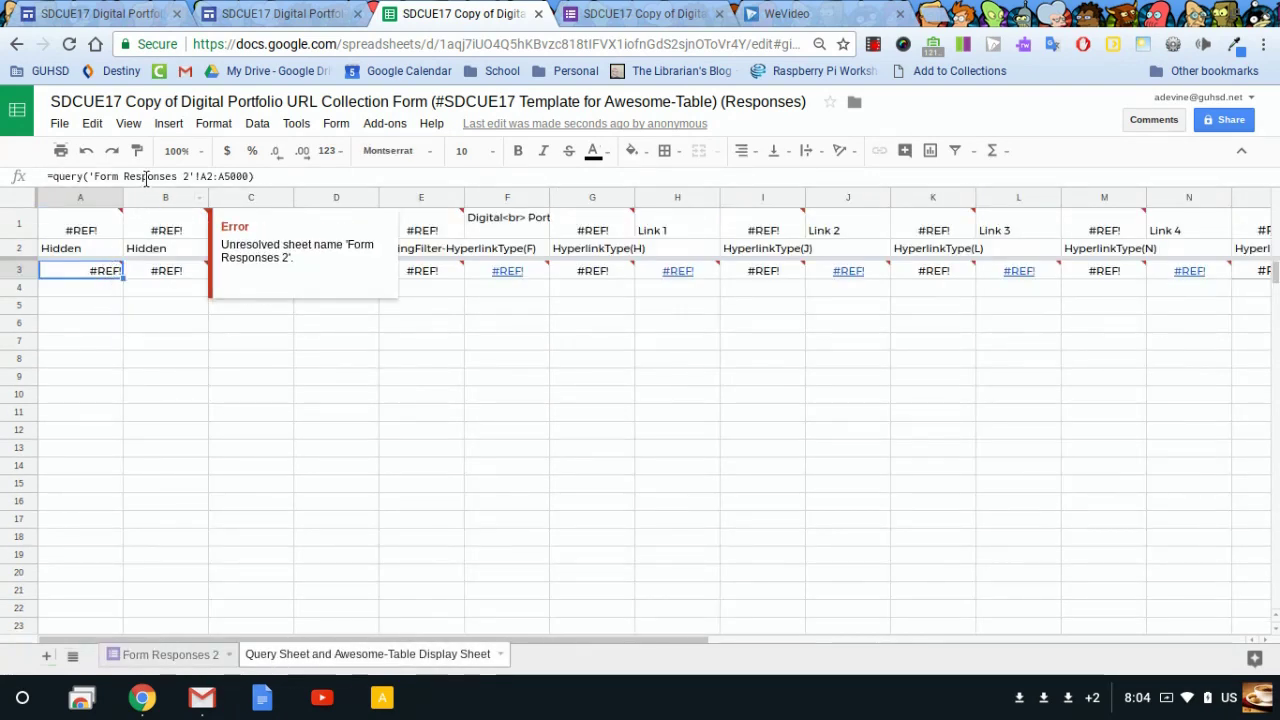
{"action": "left_click", "coordinate": [305, 361]}
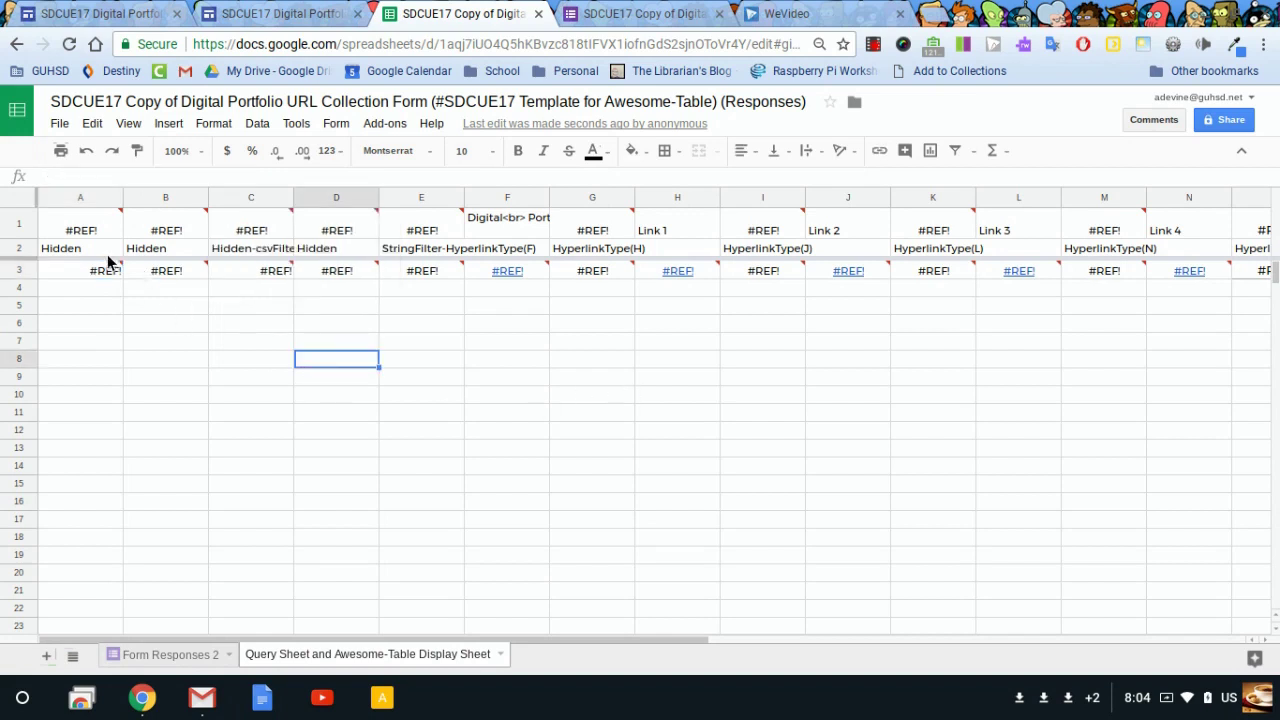
{"action": "mouse_move", "coordinate": [86, 222]}
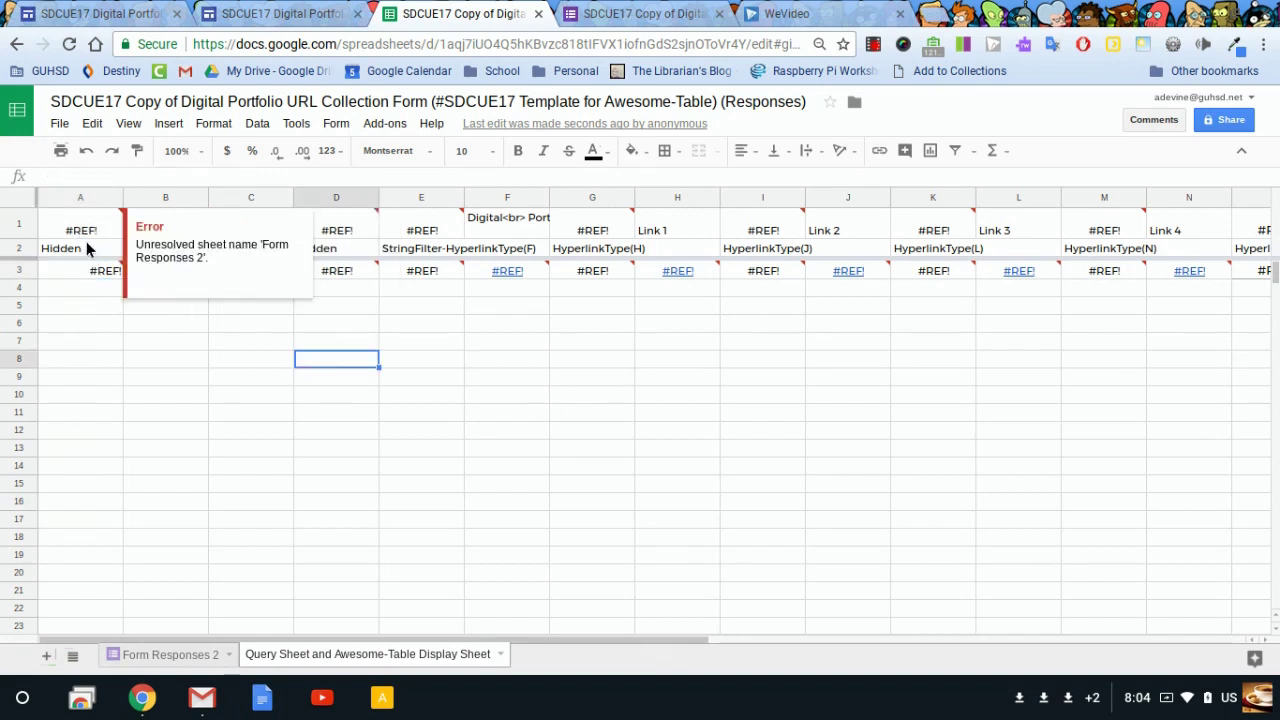
{"action": "left_click", "coordinate": [611, 322]}
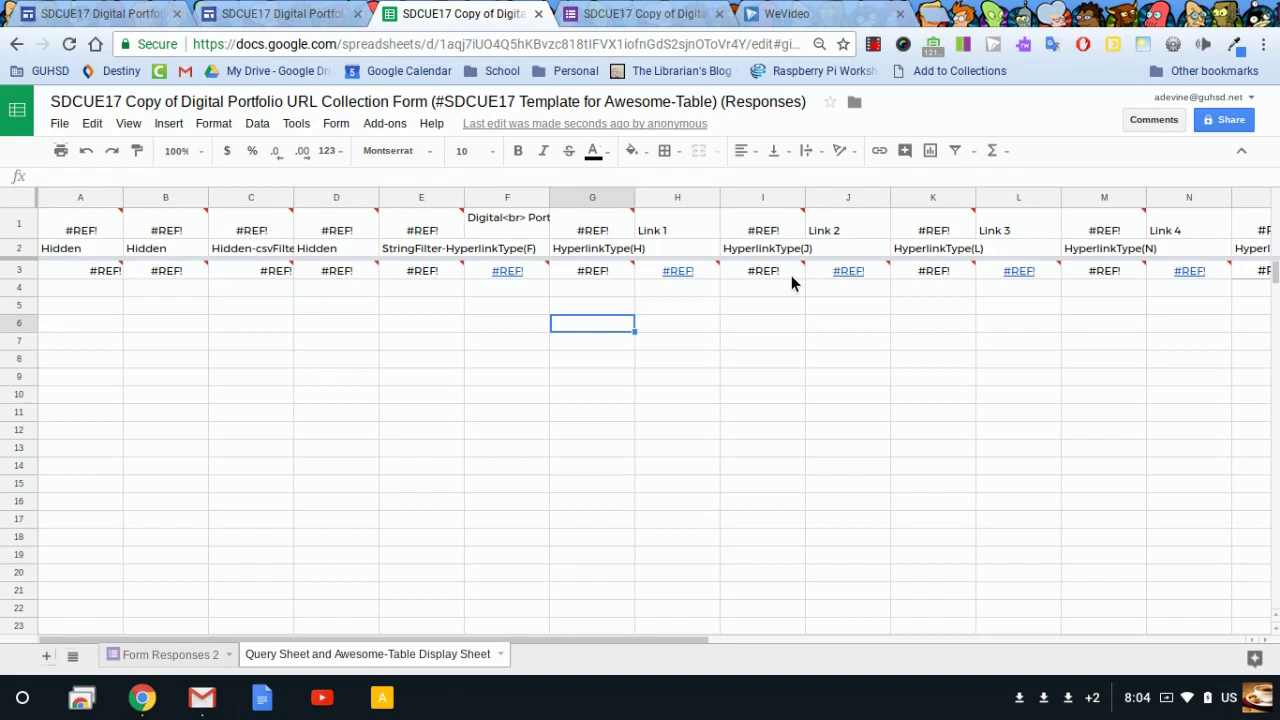
{"action": "left_click", "coordinate": [751, 220]}
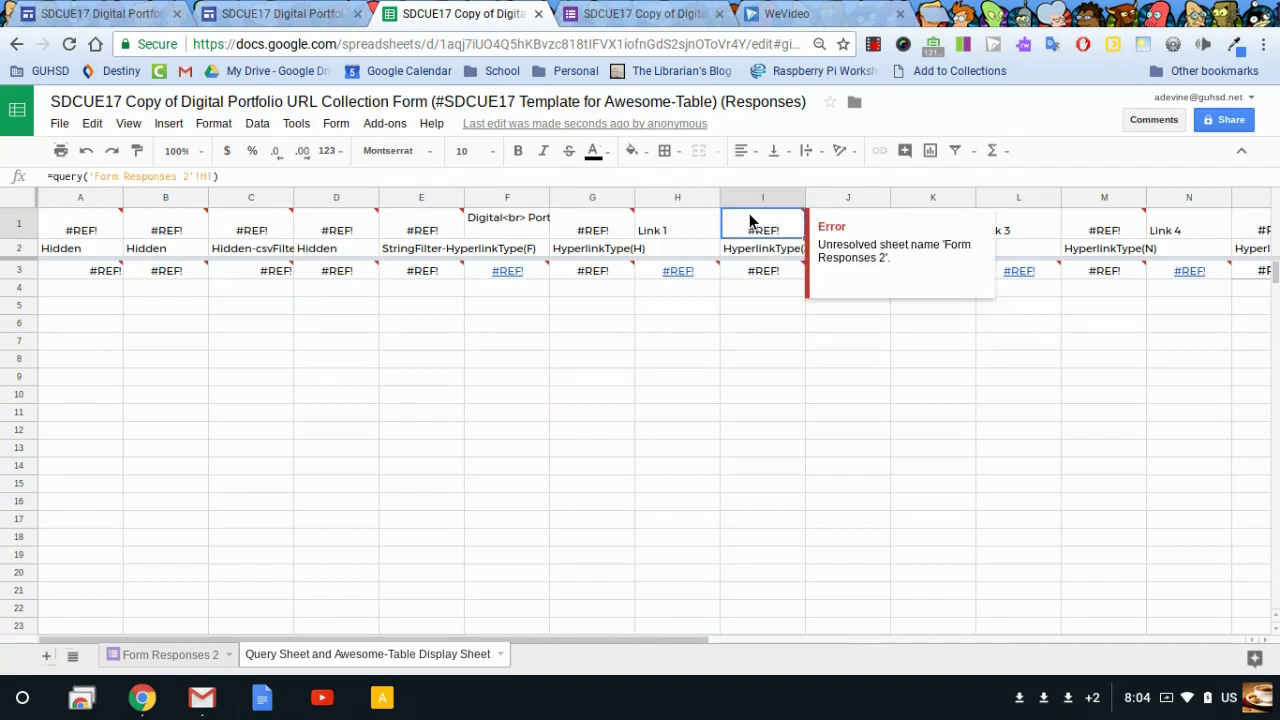
{"action": "left_click", "coordinate": [674, 357]}
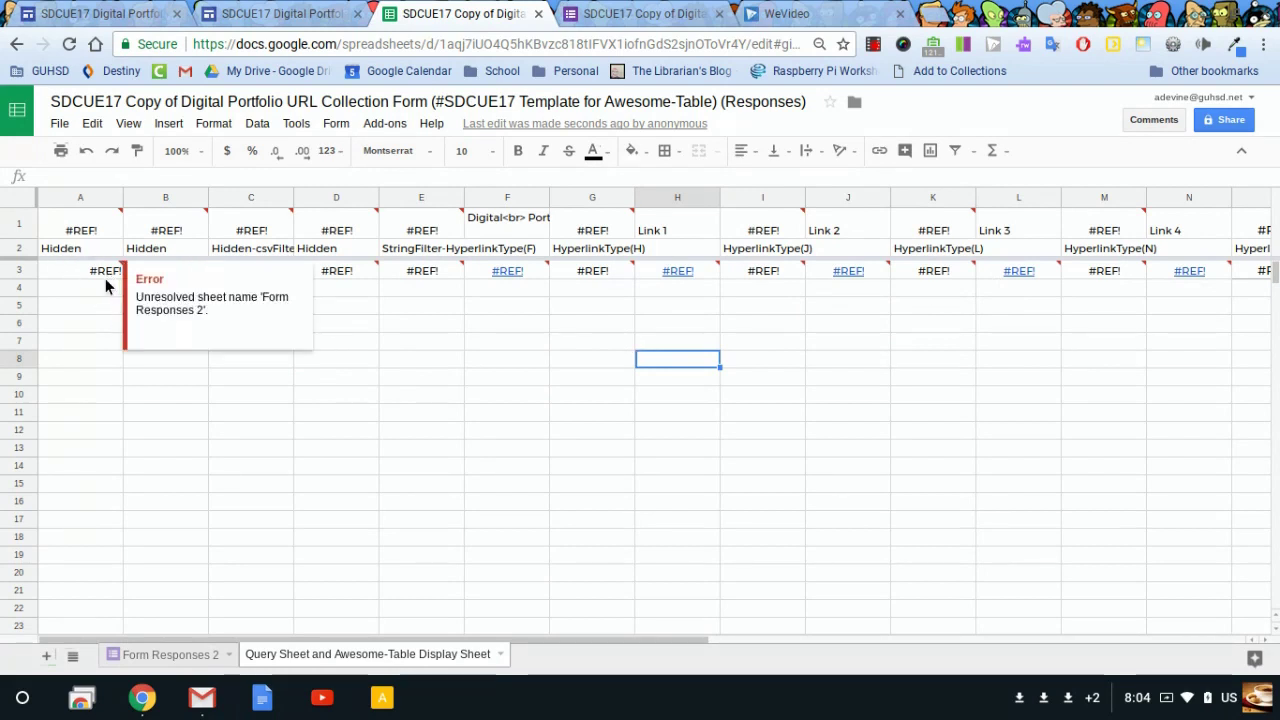
Step: Re-enter the unchanged query formulas in cells A1 and A3 of the display sheet to refresh their references
{"action": "left_click", "coordinate": [107, 224]}
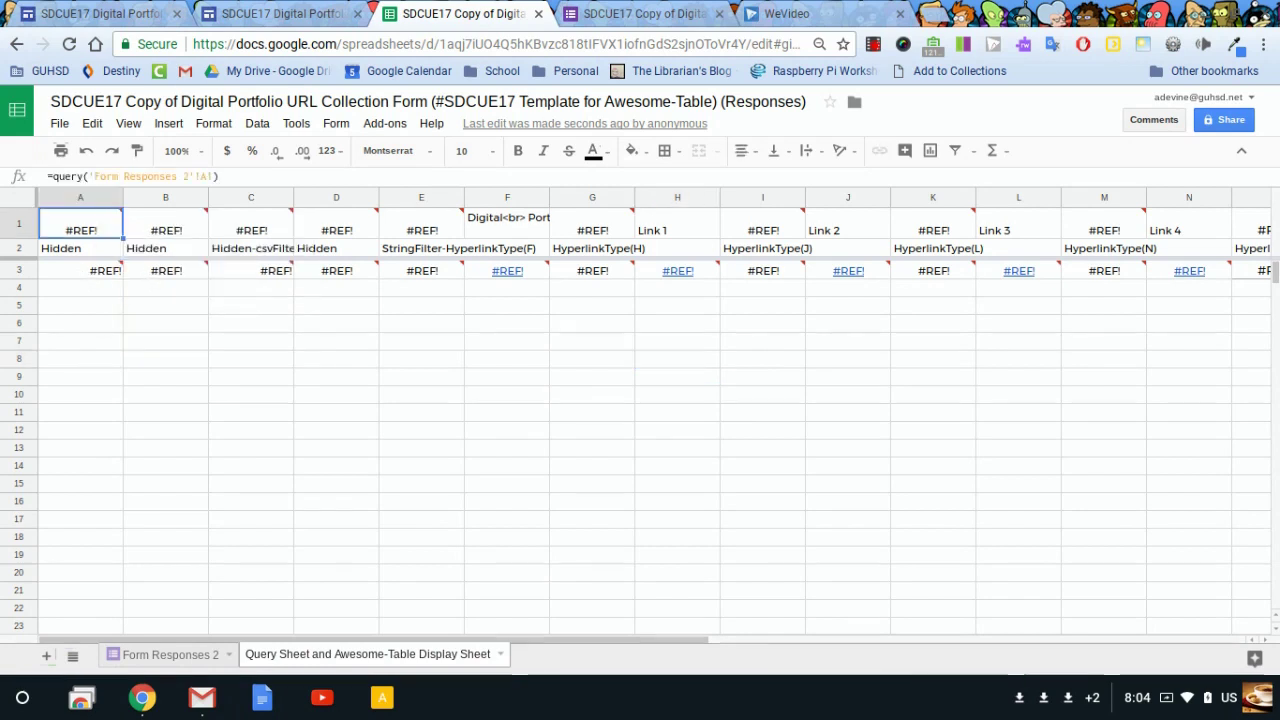
{"action": "key", "text": "Return"}
{"action": "key", "text": "Return"}
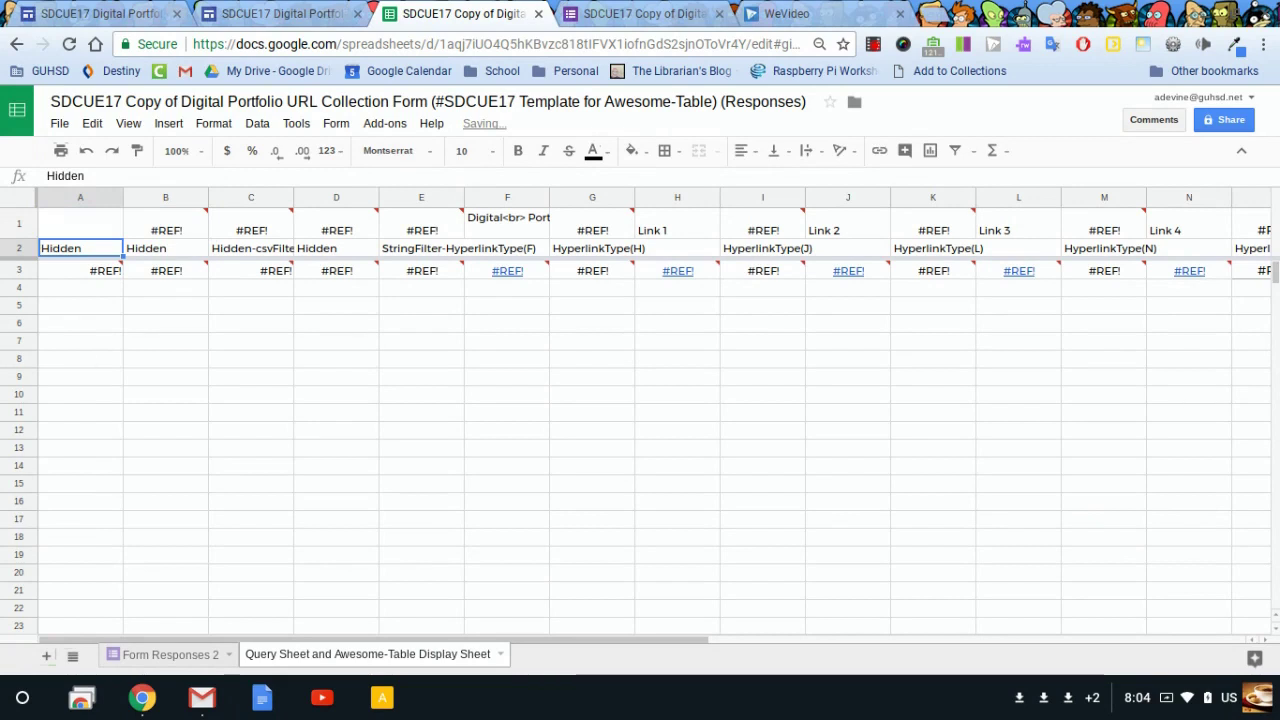
{"action": "left_click", "coordinate": [95, 277]}
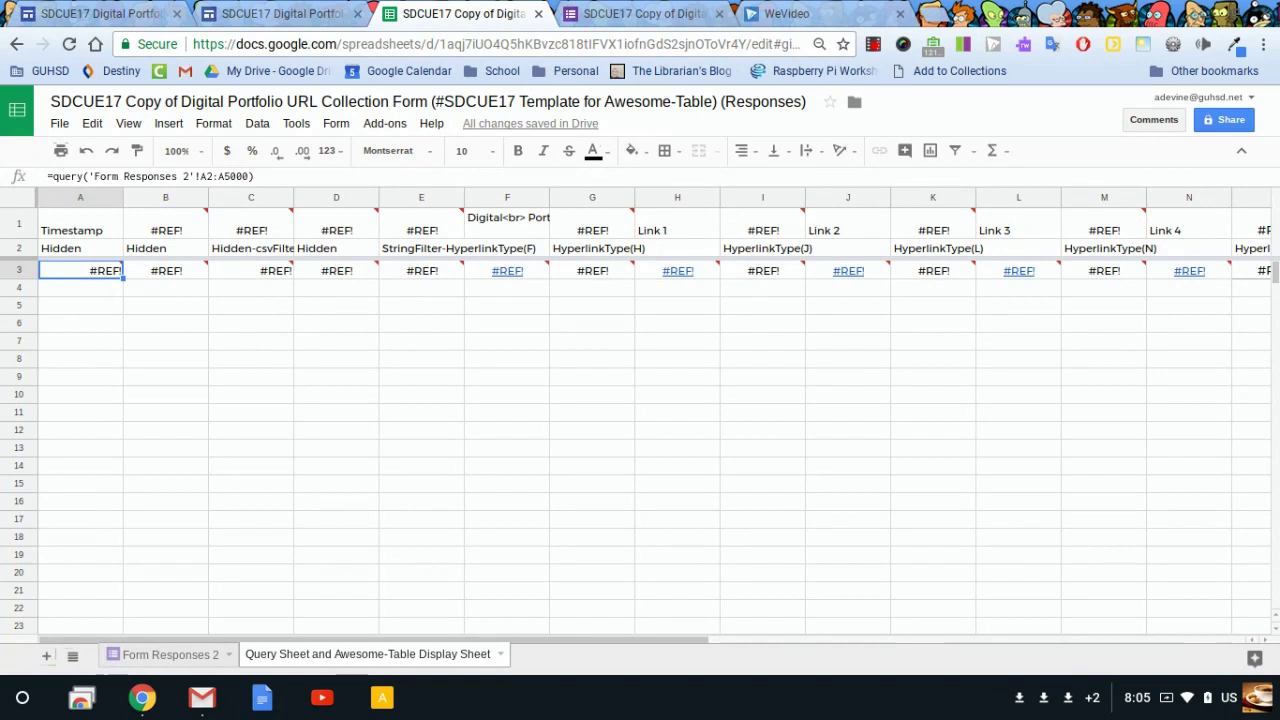
{"action": "key", "text": "Return"}
{"action": "key", "text": "Escape"}
{"action": "key", "text": "Delete"}
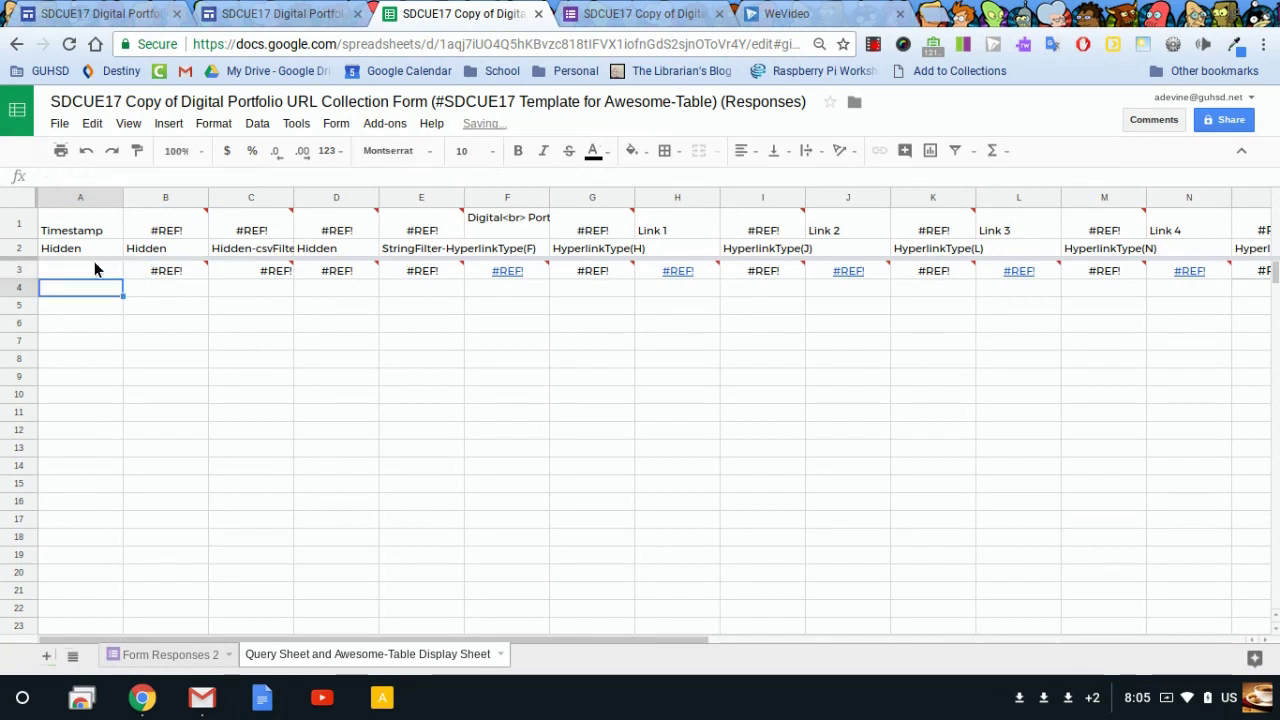
Step: Check A1's query against the Form Responses 2 sheet, and inspect the header formulas in B1, C1 and D1
{"action": "left_click", "coordinate": [80, 230]}
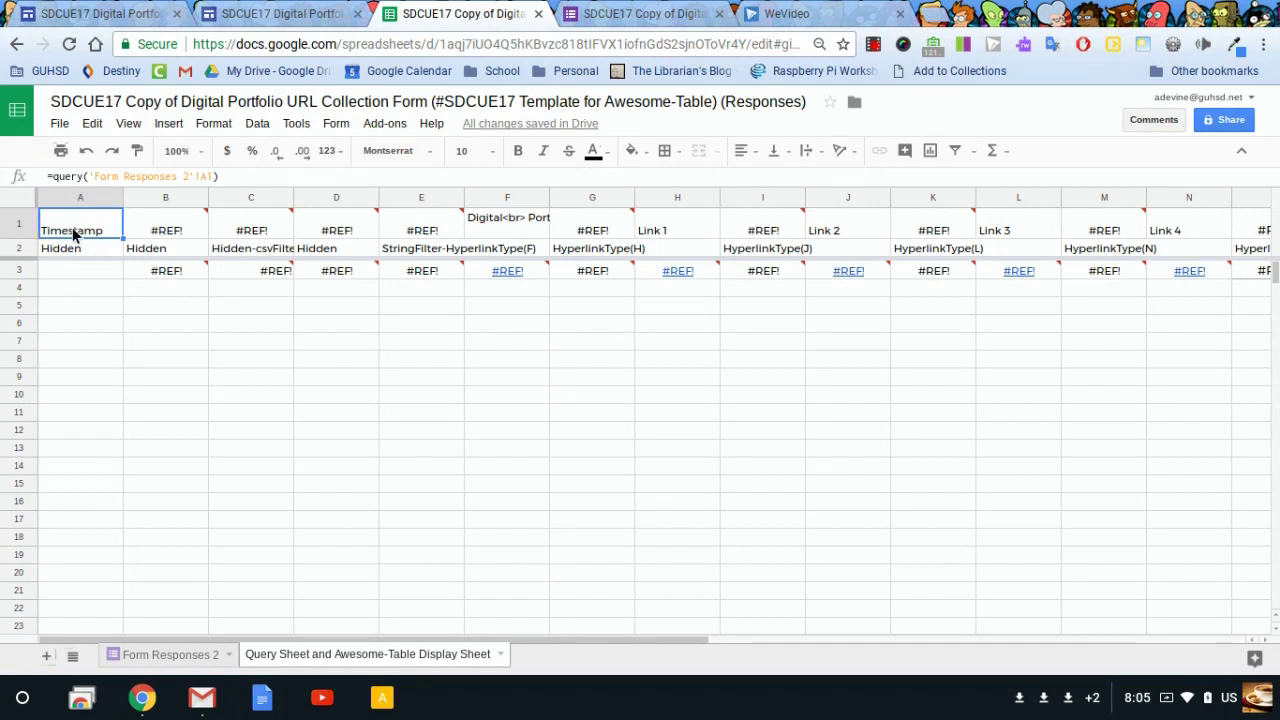
{"action": "left_click", "coordinate": [170, 655]}
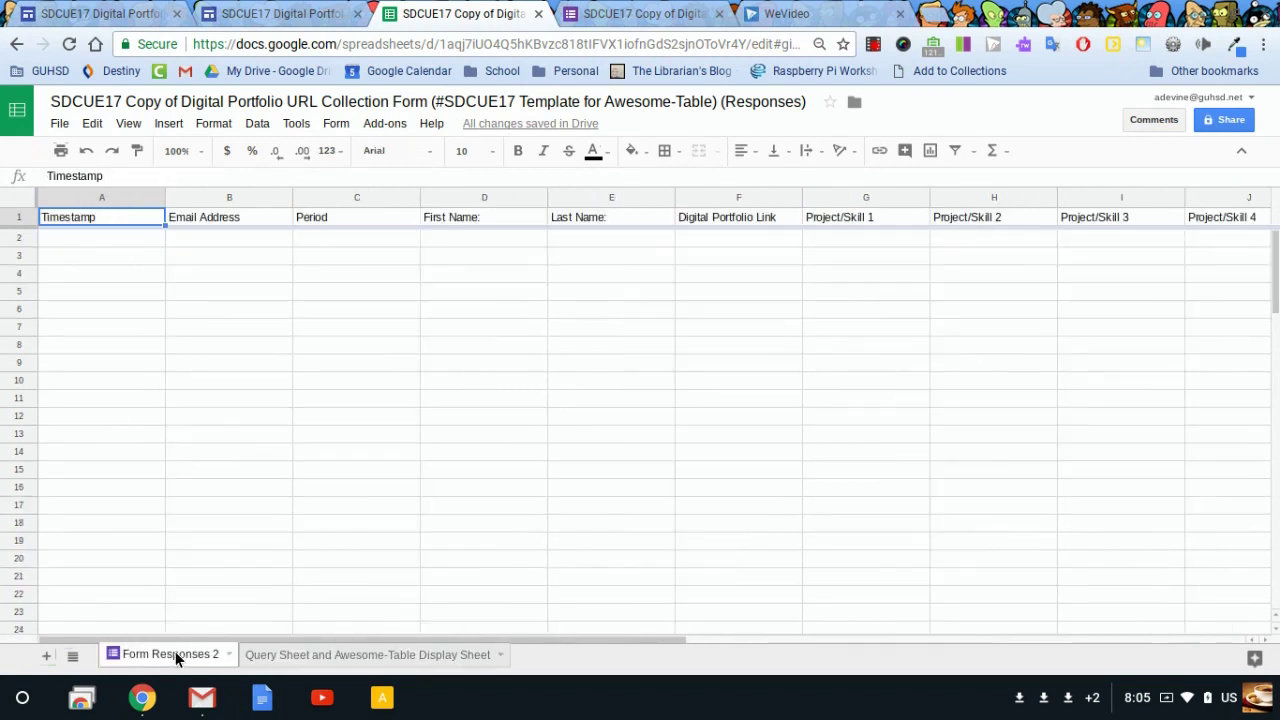
{"action": "left_click", "coordinate": [296, 655]}
{"action": "left_click", "coordinate": [139, 229]}
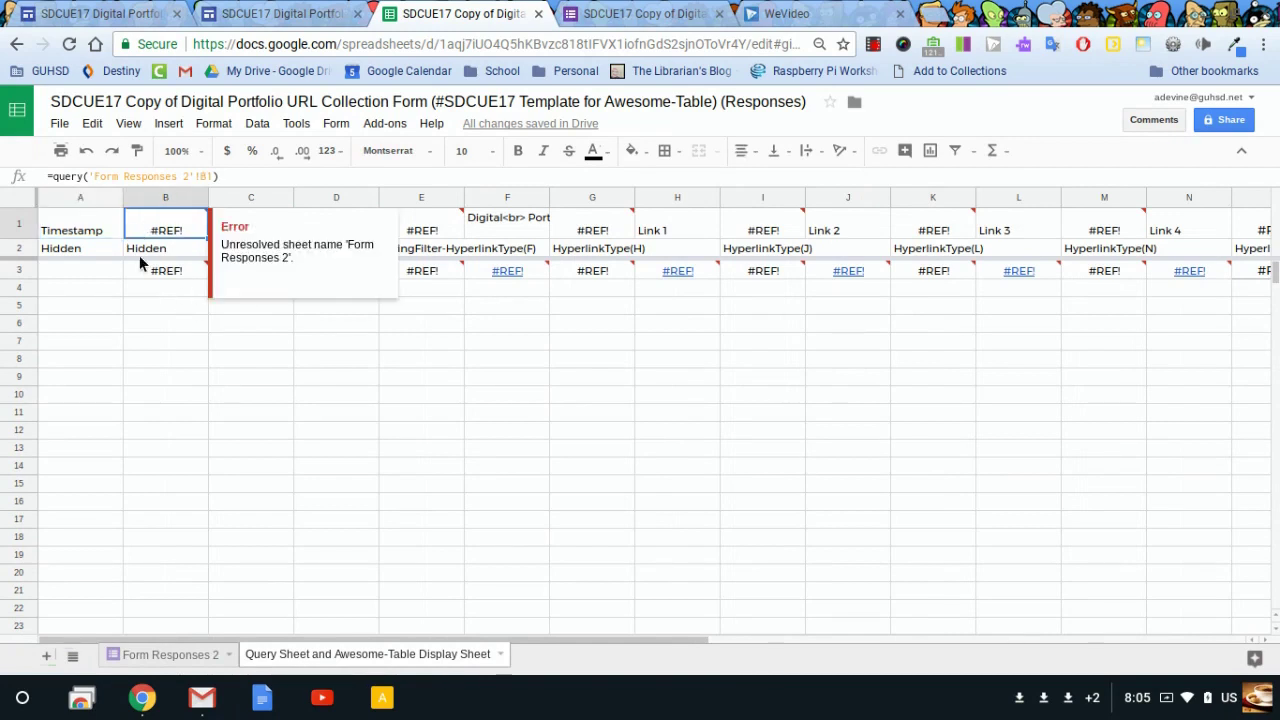
{"action": "left_click", "coordinate": [147, 263]}
{"action": "left_click", "coordinate": [253, 270]}
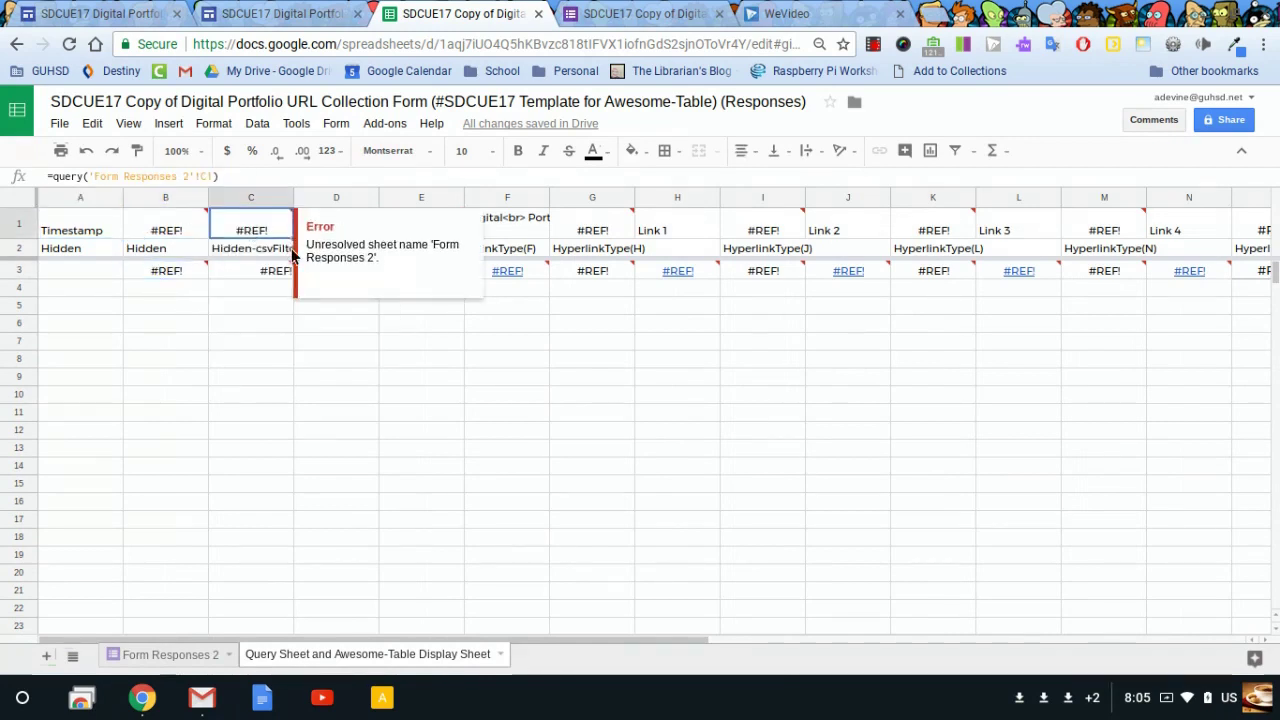
{"action": "left_click", "coordinate": [323, 274]}
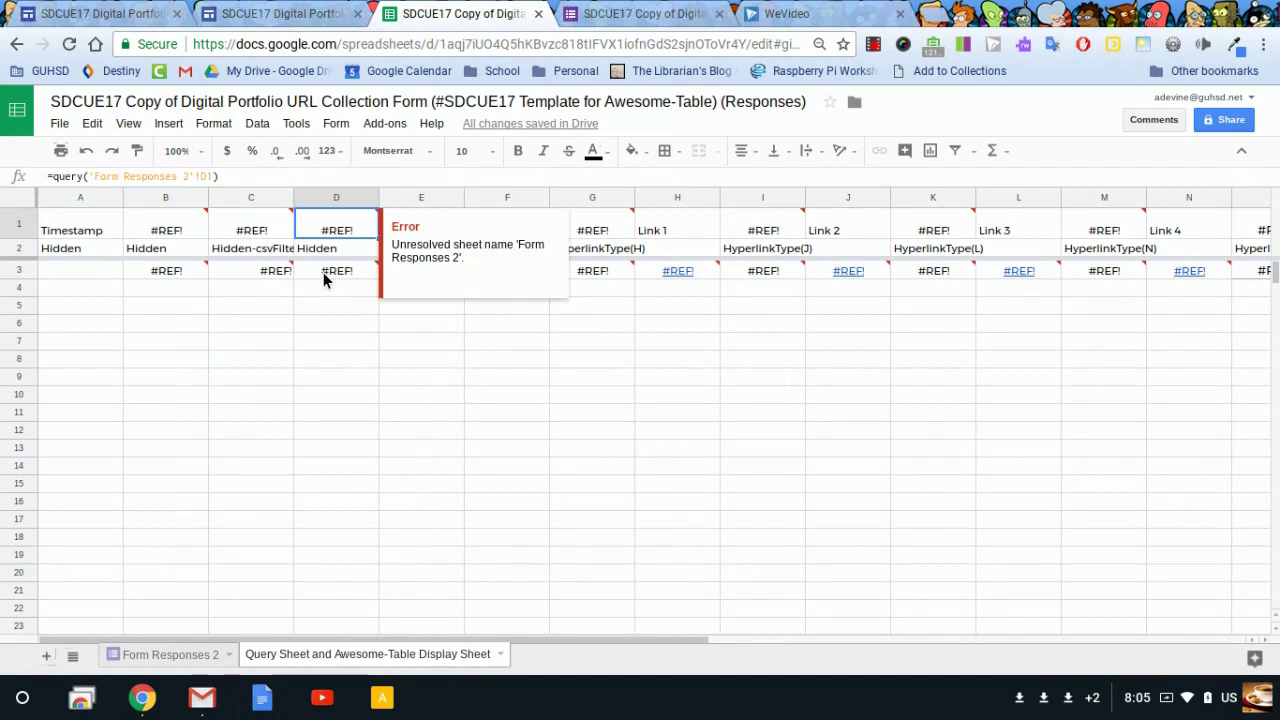
Step: Re-enter the query formulas in B1 and in row 3 from column B through column E
{"action": "left_click", "coordinate": [155, 230]}
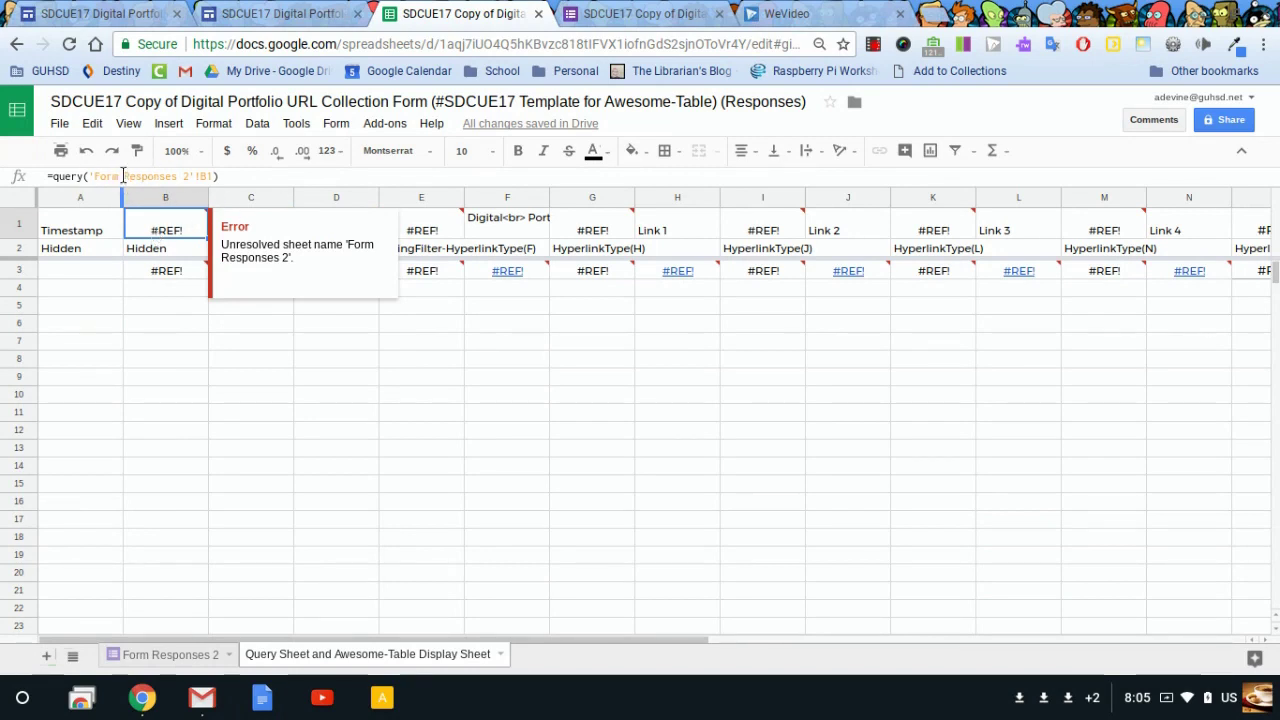
{"action": "key", "text": "Down"}
{"action": "left_click", "coordinate": [248, 262]}
{"action": "key", "text": "Right"}
{"action": "key", "text": "Right"}
{"action": "key", "text": "Right"}
{"action": "key", "text": "Right"}
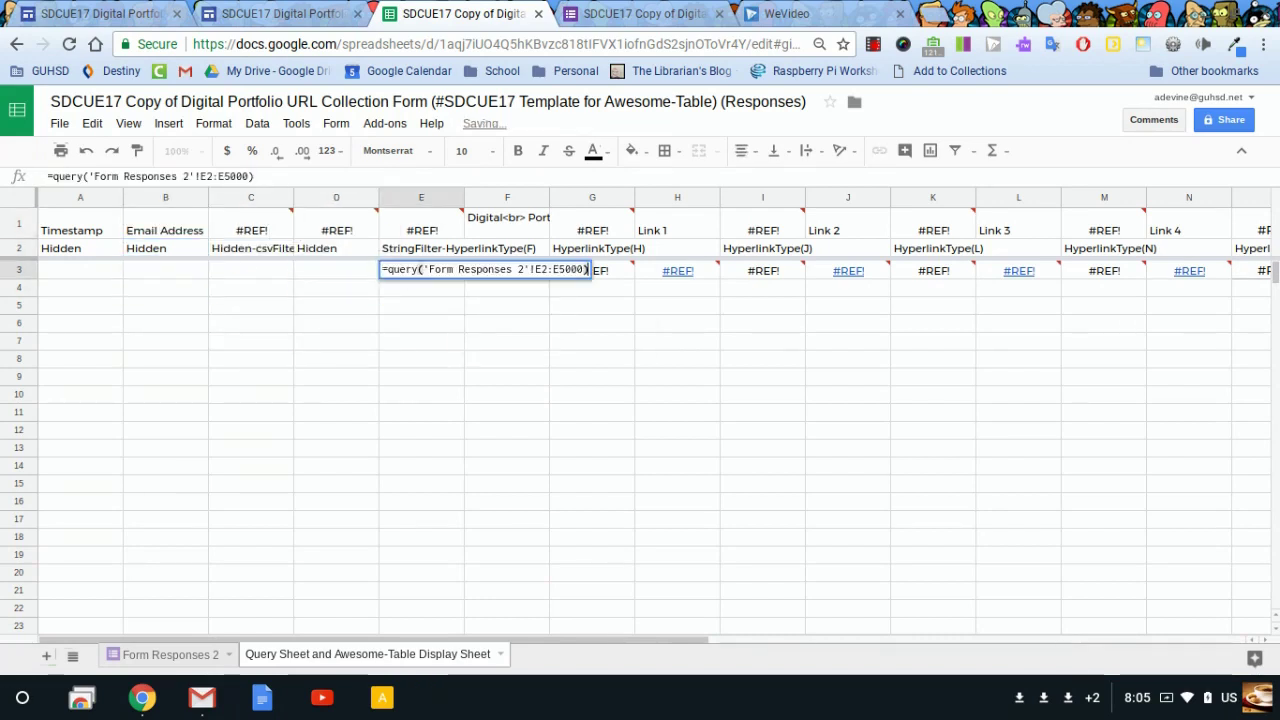
{"action": "key", "text": "Return"}
Step: Refresh the row 3 query formulas from column F through column M by re-entering each one unchanged
{"action": "left_click", "coordinate": [762, 270]}
{"action": "key", "text": "Return"}
{"action": "key", "text": "Return"}
{"action": "left_click", "coordinate": [933, 270]}
{"action": "key", "text": "Return"}
{"action": "key", "text": "Return"}
{"action": "left_click", "coordinate": [1077, 267]}
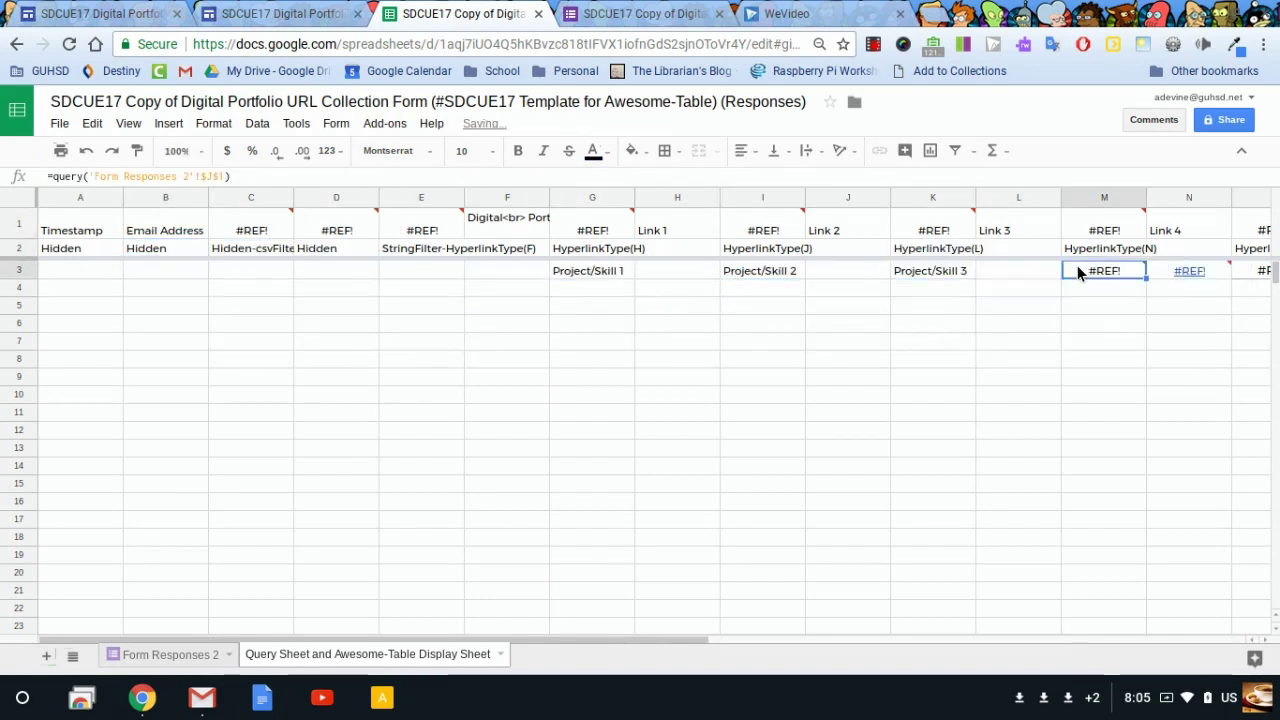
{"action": "key", "text": "Return"}
{"action": "key", "text": "Return"}
Step: Re-enter the remaining row 3 query formulas from column N onward, including those in O3 and Q3
{"action": "scroll", "coordinate": [1050, 450], "scroll_direction": "right", "scroll_amount": 5}
{"action": "left_click", "coordinate": [933, 270]}
{"action": "key", "text": "Return"}
{"action": "key", "text": "Return"}
{"action": "left_click", "coordinate": [762, 270]}
{"action": "key", "text": "Return"}
{"action": "key", "text": "Return"}
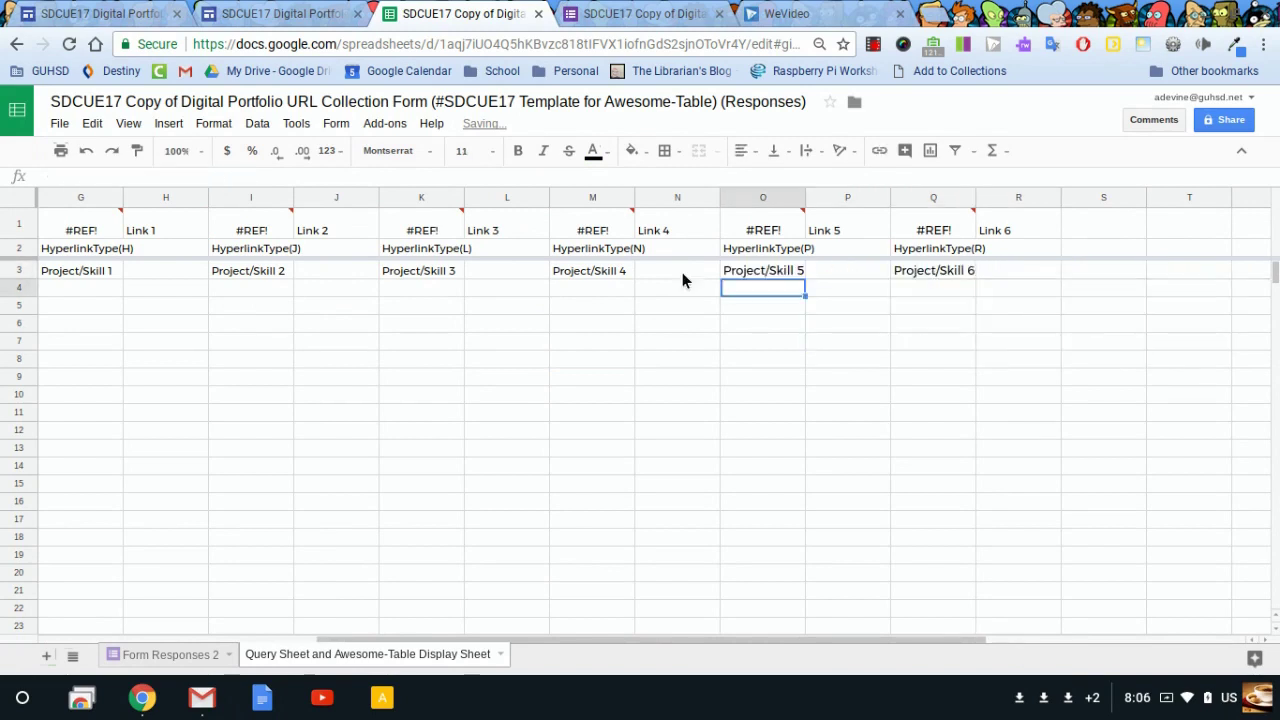
Step: Re-enter the row 1 project/skill header formulas in columns Q, O, M, K and I
{"action": "left_click", "coordinate": [933, 248]}
{"action": "key", "text": "Left"}
{"action": "key", "text": "Left"}
{"action": "key", "text": "Left"}
{"action": "key", "text": "Left"}
{"action": "key", "text": "Left"}
{"action": "key", "text": "Left"}
{"action": "key", "text": "Left"}
{"action": "key", "text": "Left"}
{"action": "scroll", "coordinate": [600, 207], "scroll_direction": "left", "scroll_amount": 5}
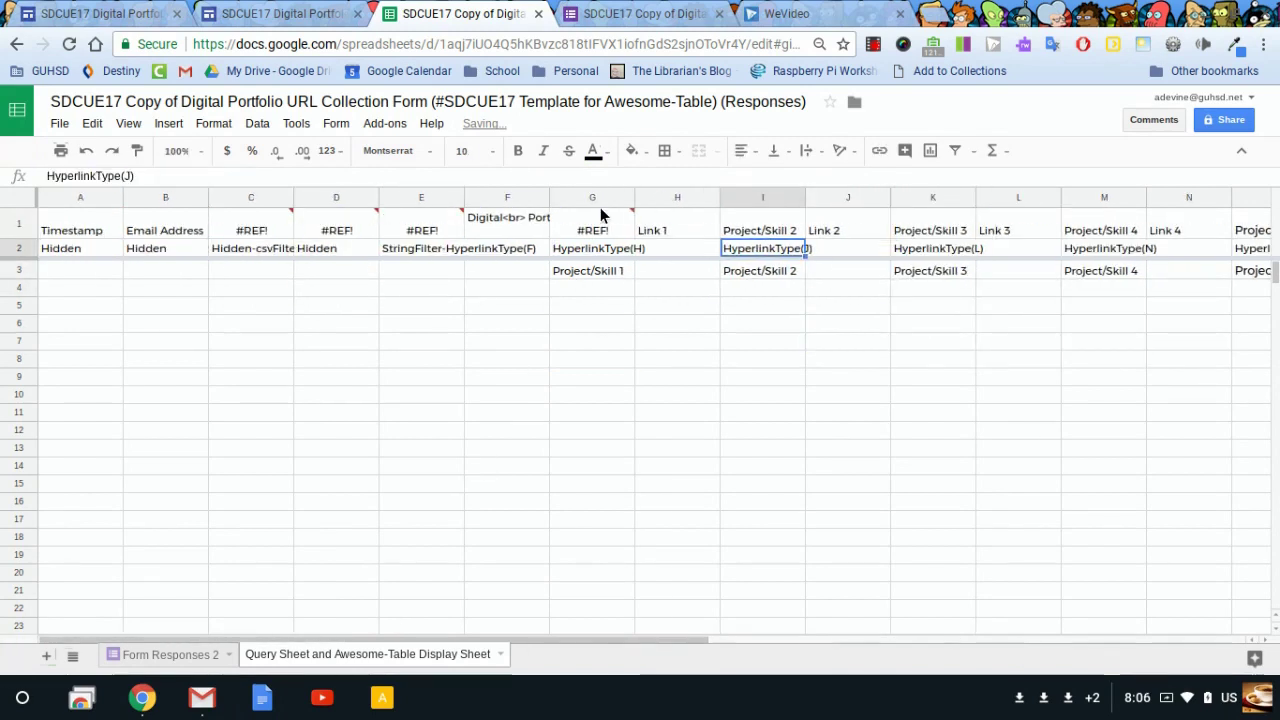
Step: Re-enter the remaining row 1 header formulas in columns G, E, D and C
{"action": "key", "text": "Left"}
{"action": "key", "text": "Left"}
{"action": "key", "text": "Left"}
{"action": "key", "text": "Left"}
{"action": "key", "text": "Left"}
{"action": "key", "text": "Left"}
{"action": "left_click", "coordinate": [234, 312]}
{"action": "left_click", "coordinate": [357, 593]}
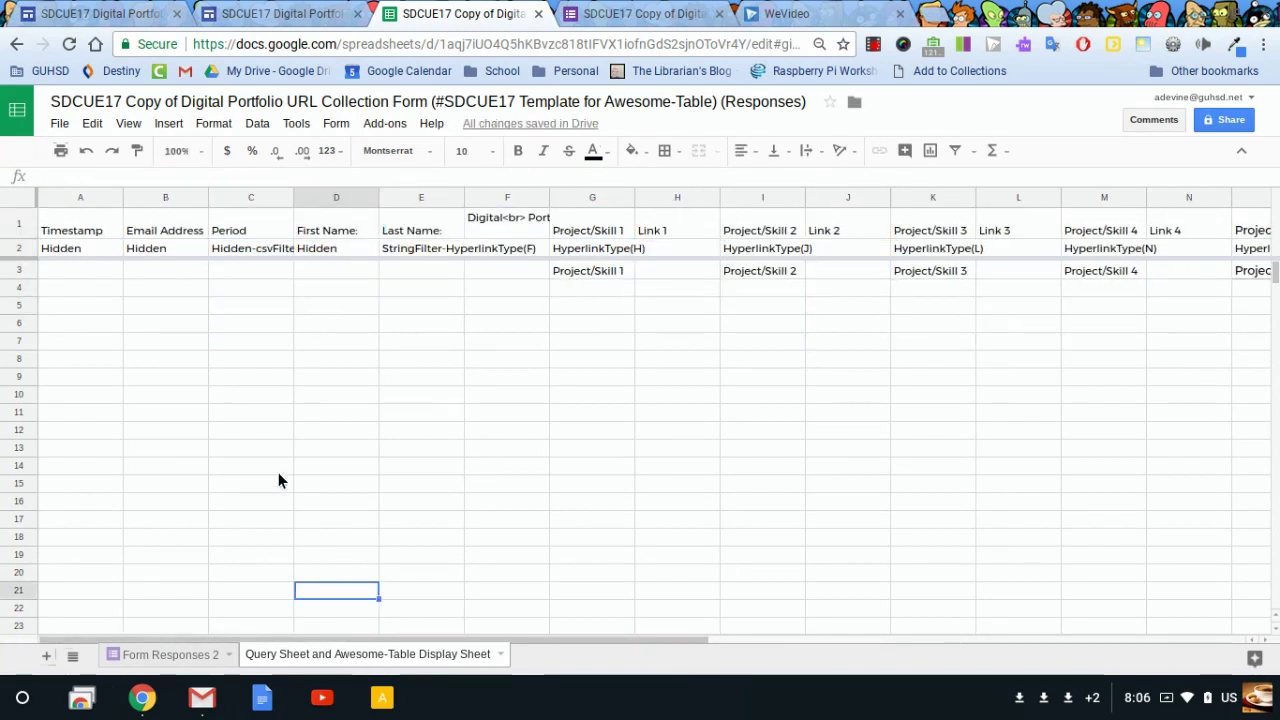
{"action": "left_click", "coordinate": [268, 435]}
{"action": "left_click_drag", "start_coordinate": [336, 638], "coordinate": [309, 612]}
{"action": "left_click", "coordinate": [674, 378]}
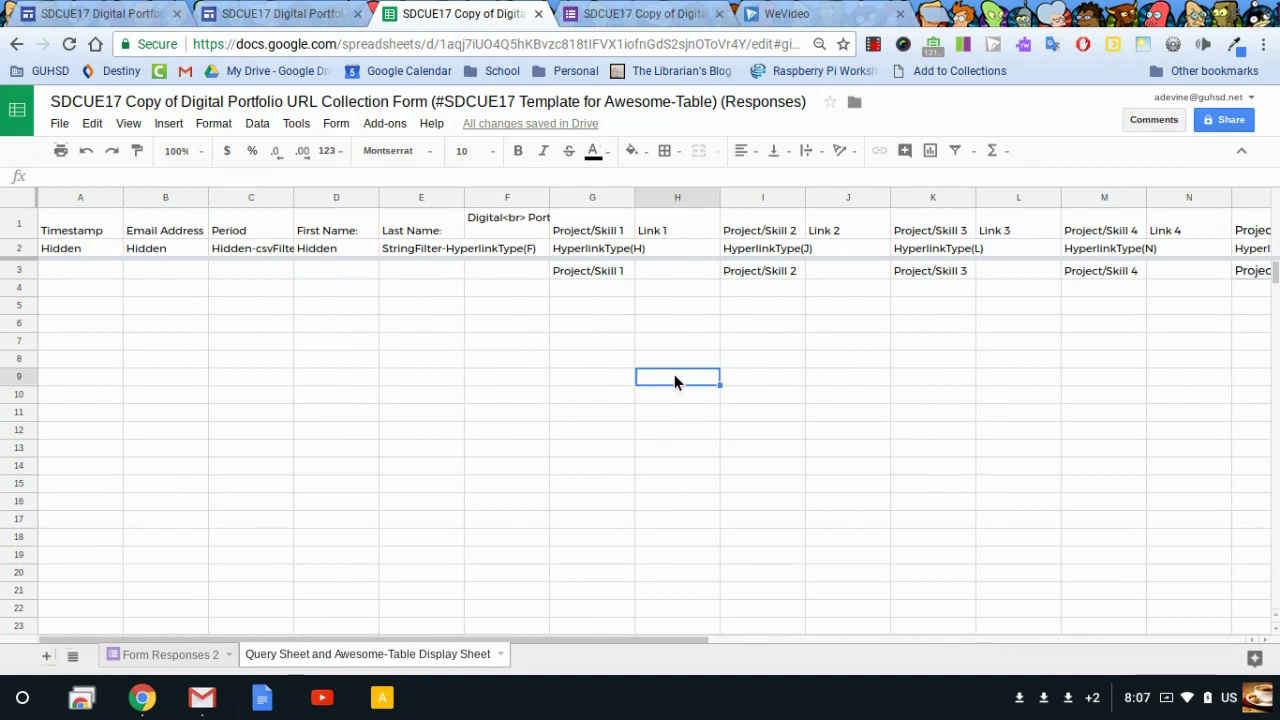
Step: Compare the row 1 and row 3 query formulas in the Project/Skill columns, checking G and I
{"action": "left_click", "coordinate": [443, 322]}
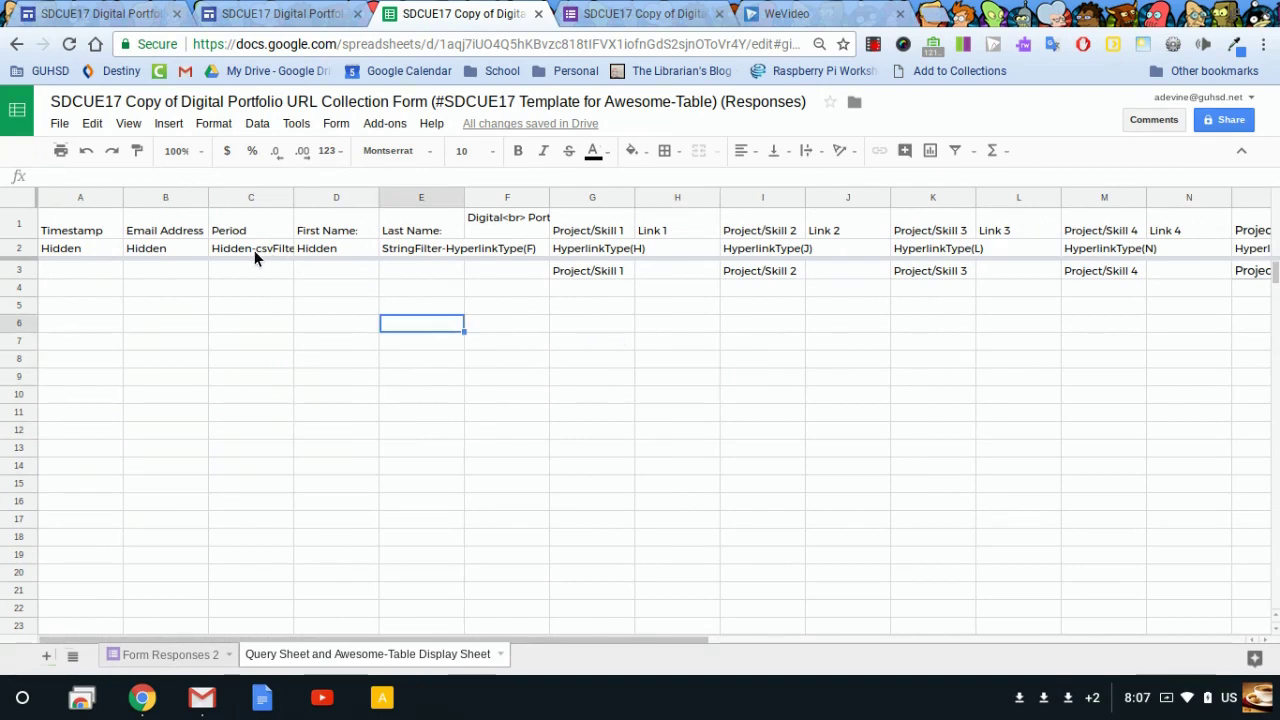
{"action": "left_click", "coordinate": [575, 228]}
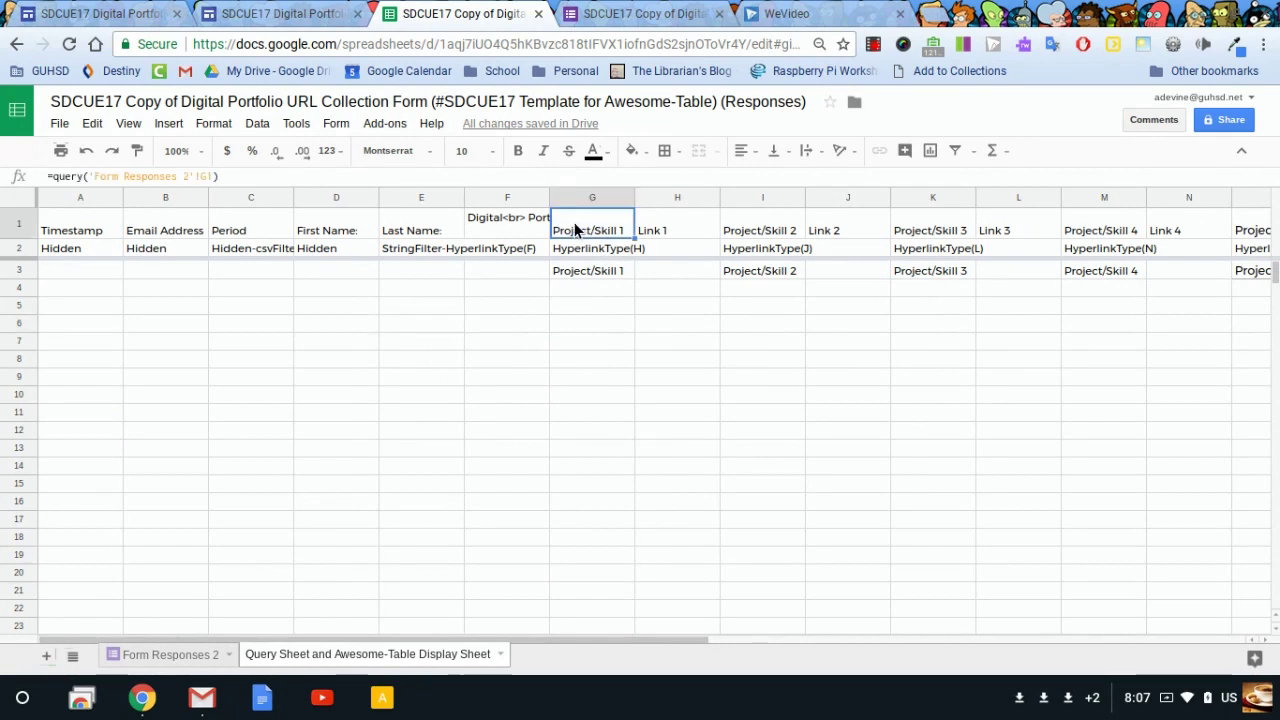
{"action": "left_click", "coordinate": [586, 271]}
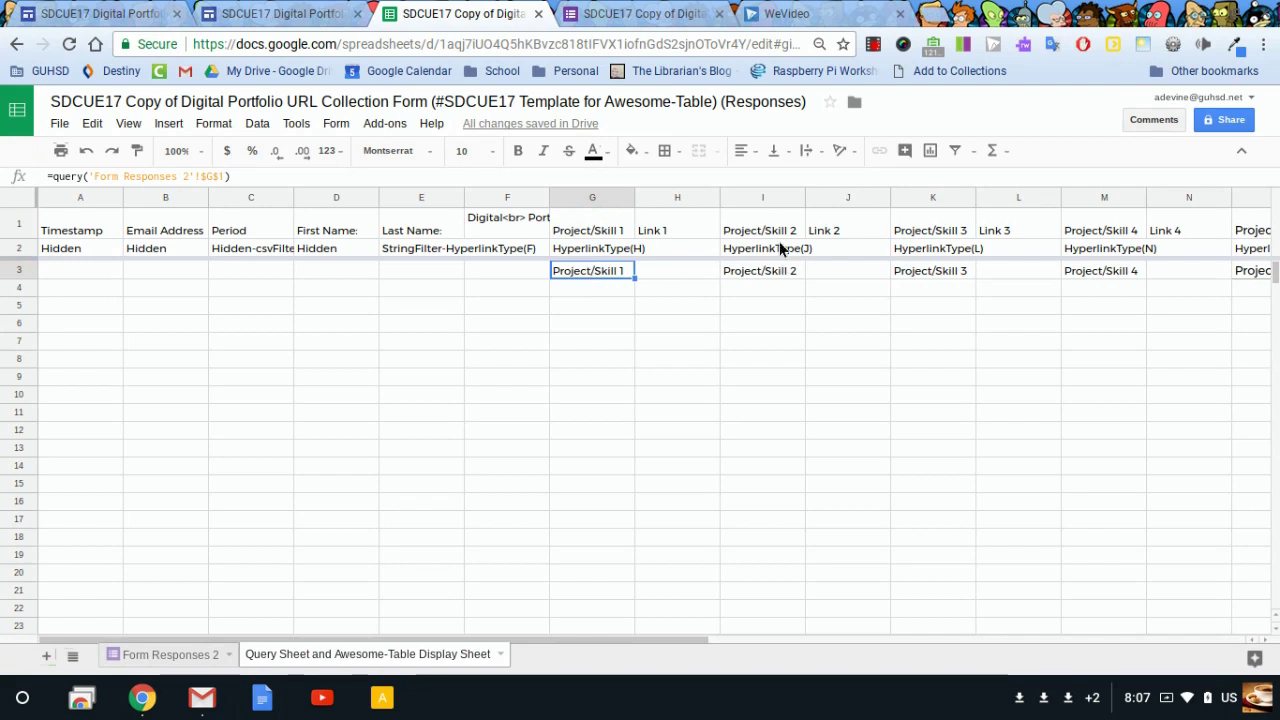
{"action": "left_click", "coordinate": [768, 230]}
{"action": "left_click", "coordinate": [753, 272]}
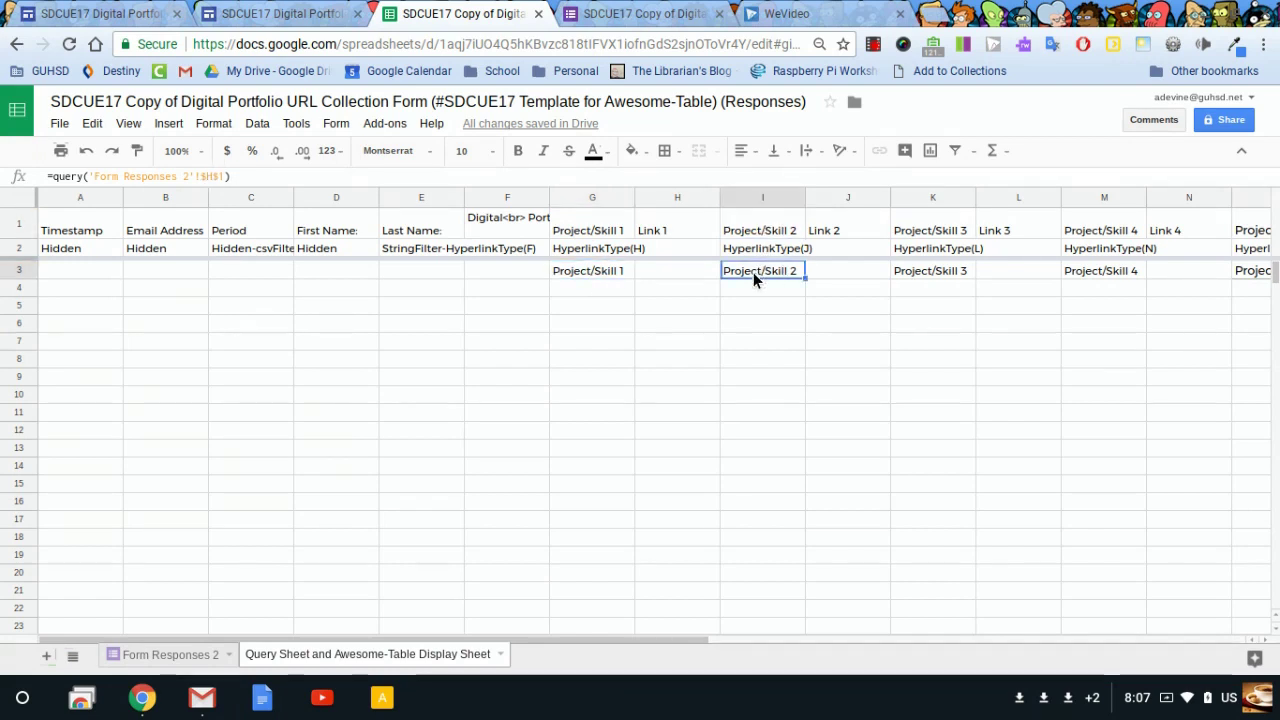
{"action": "left_click", "coordinate": [915, 231]}
{"action": "left_click", "coordinate": [603, 289]}
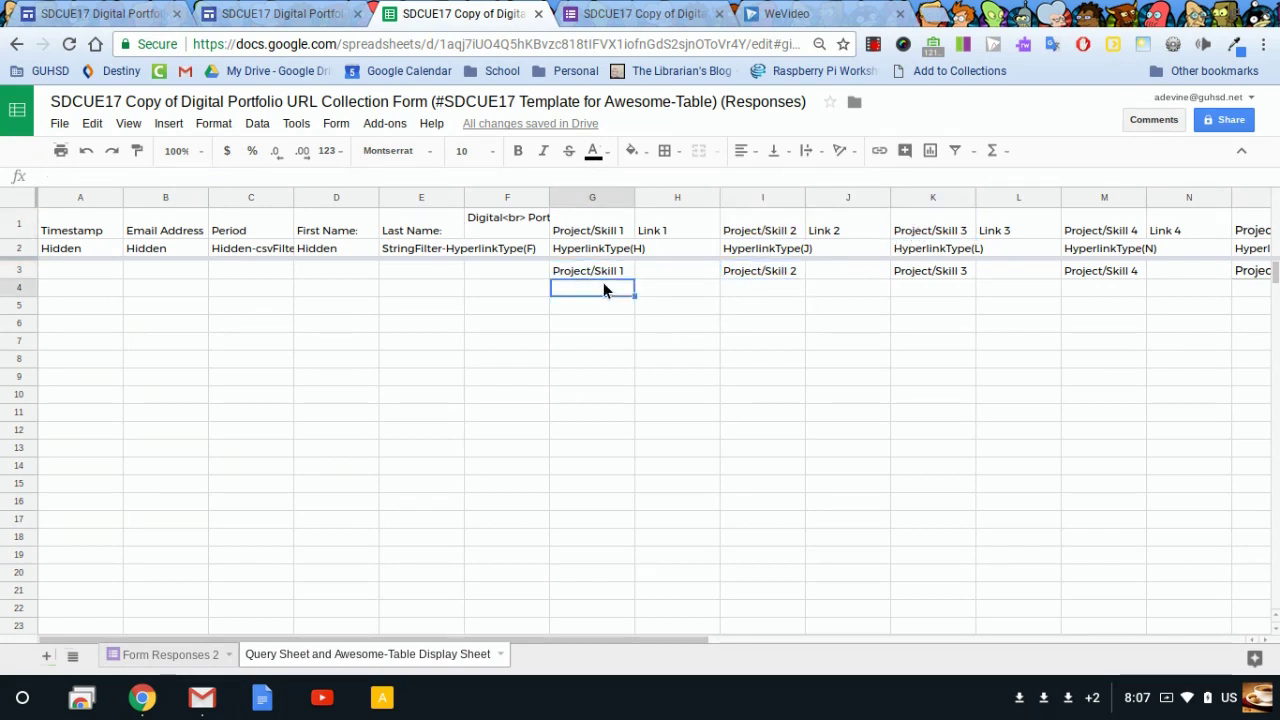
{"action": "left_click", "coordinate": [604, 278]}
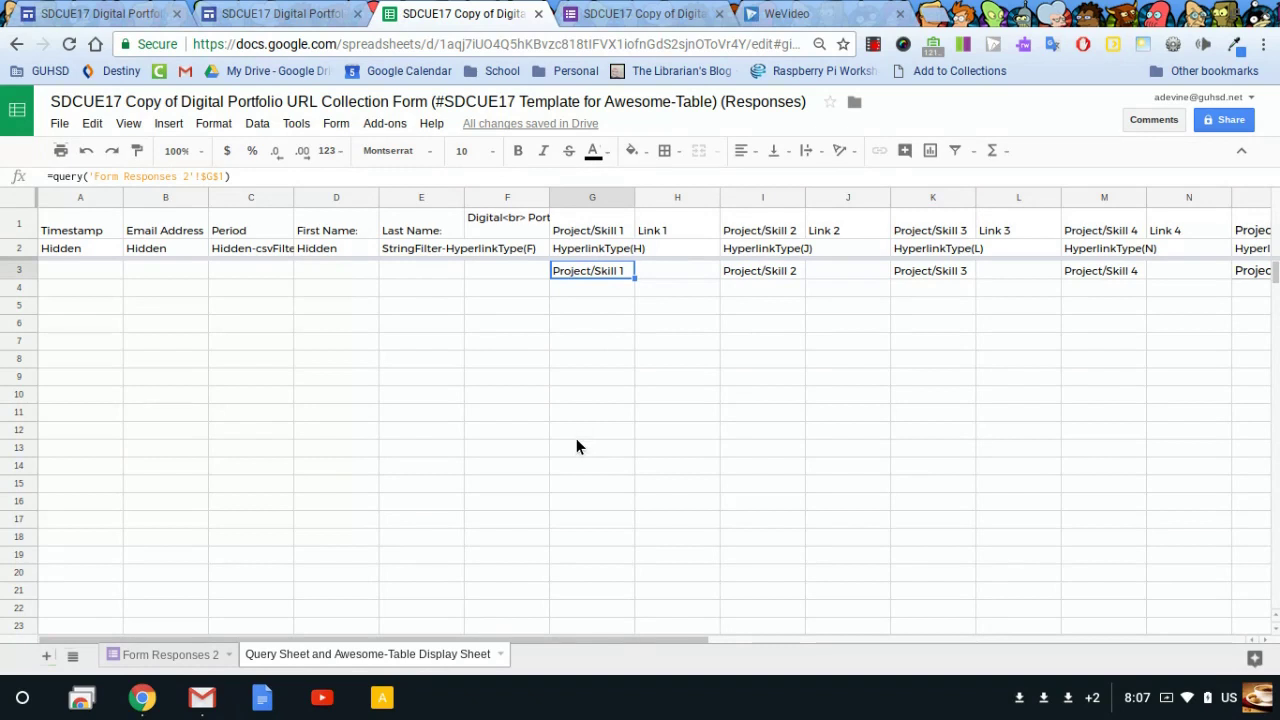
Step: Fill the Project/Skill 1 query formula from G3 down through G13
{"action": "scroll", "coordinate": [576, 440], "scroll_direction": "down", "scroll_amount": 1}
{"action": "scroll", "coordinate": [577, 490], "scroll_direction": "down", "scroll_amount": 6}
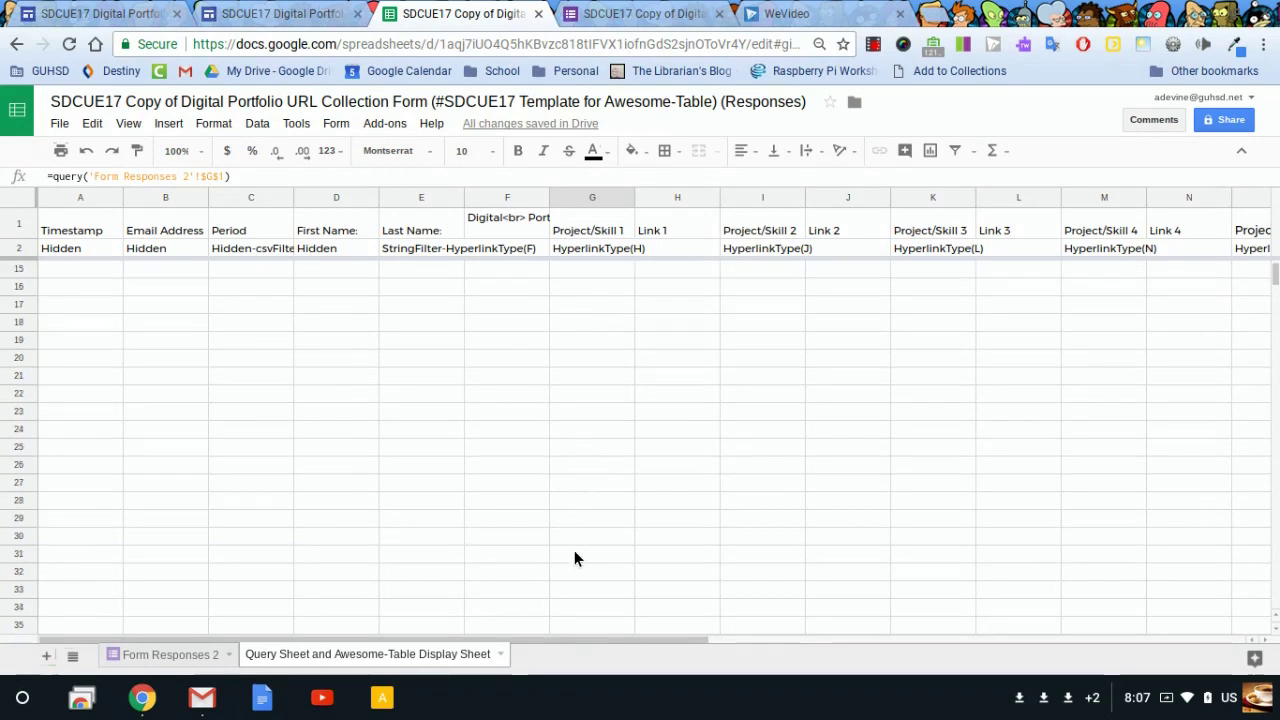
{"action": "scroll", "coordinate": [575, 575], "scroll_direction": "down", "scroll_amount": 7}
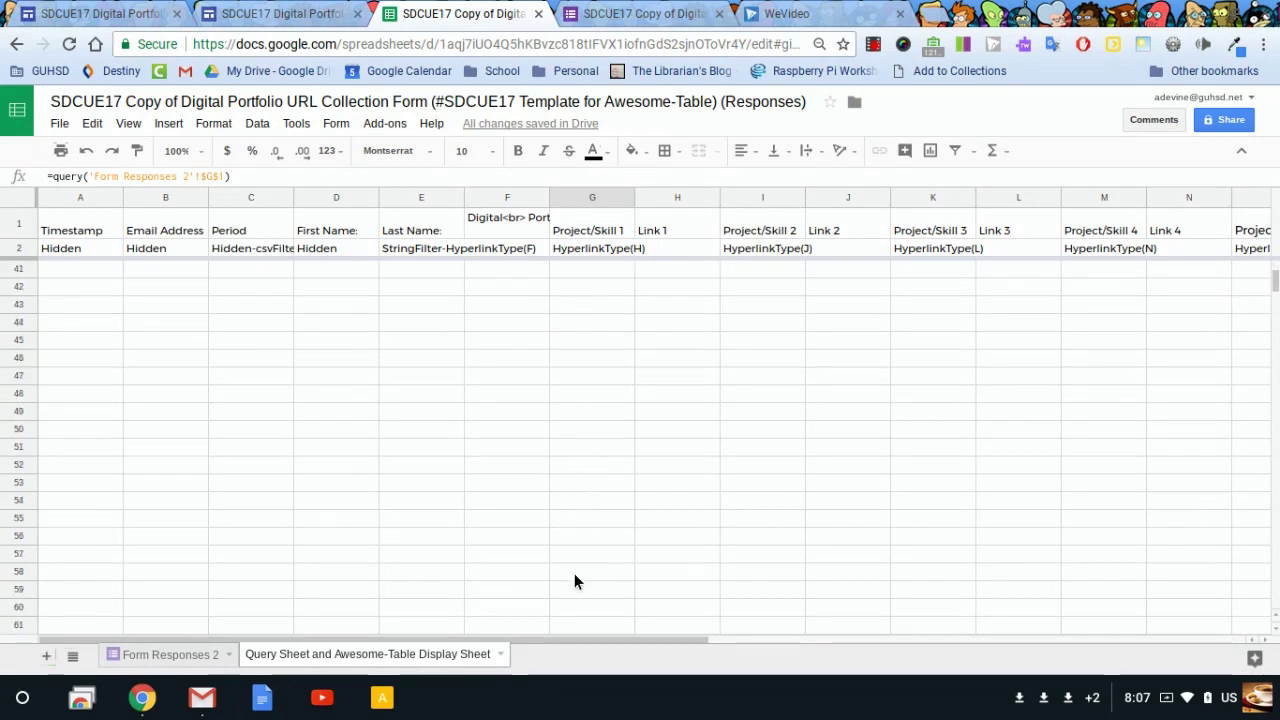
{"action": "scroll", "coordinate": [575, 580], "scroll_direction": "down", "scroll_amount": 7}
{"action": "scroll", "coordinate": [582, 580], "scroll_direction": "up", "scroll_amount": 20}
{"action": "left_click", "coordinate": [593, 295]}
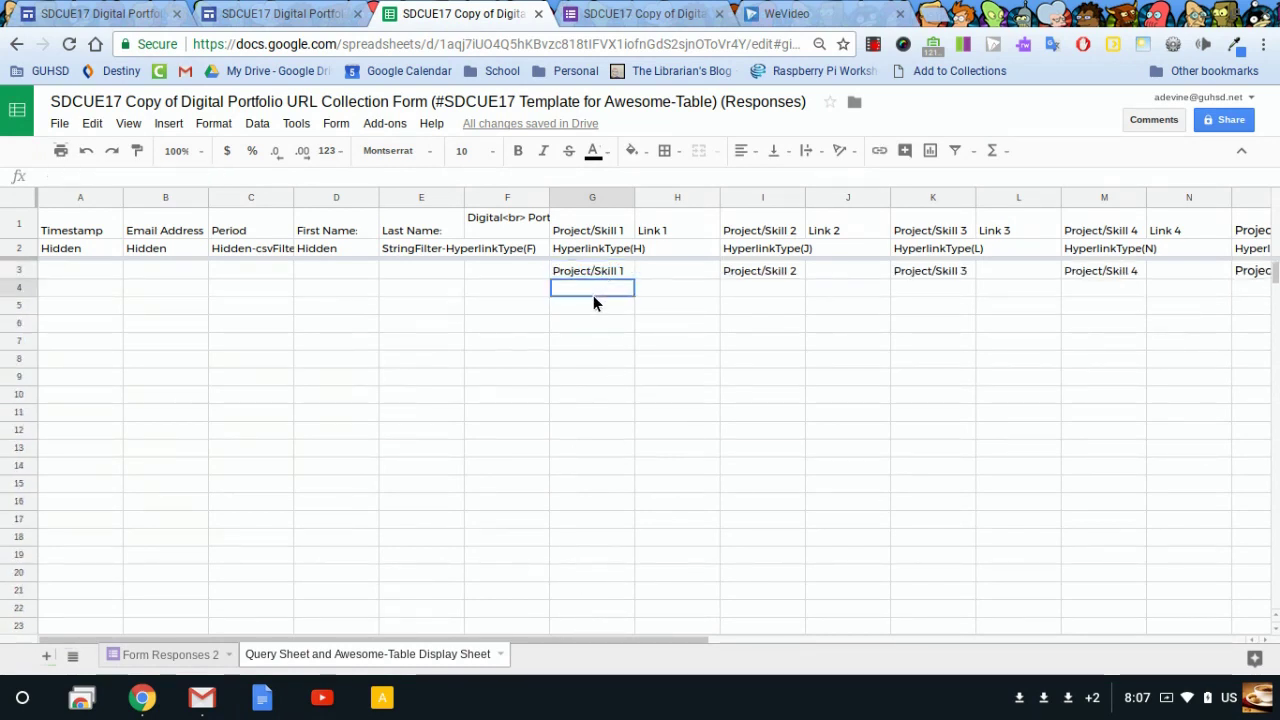
{"action": "left_click", "coordinate": [591, 269]}
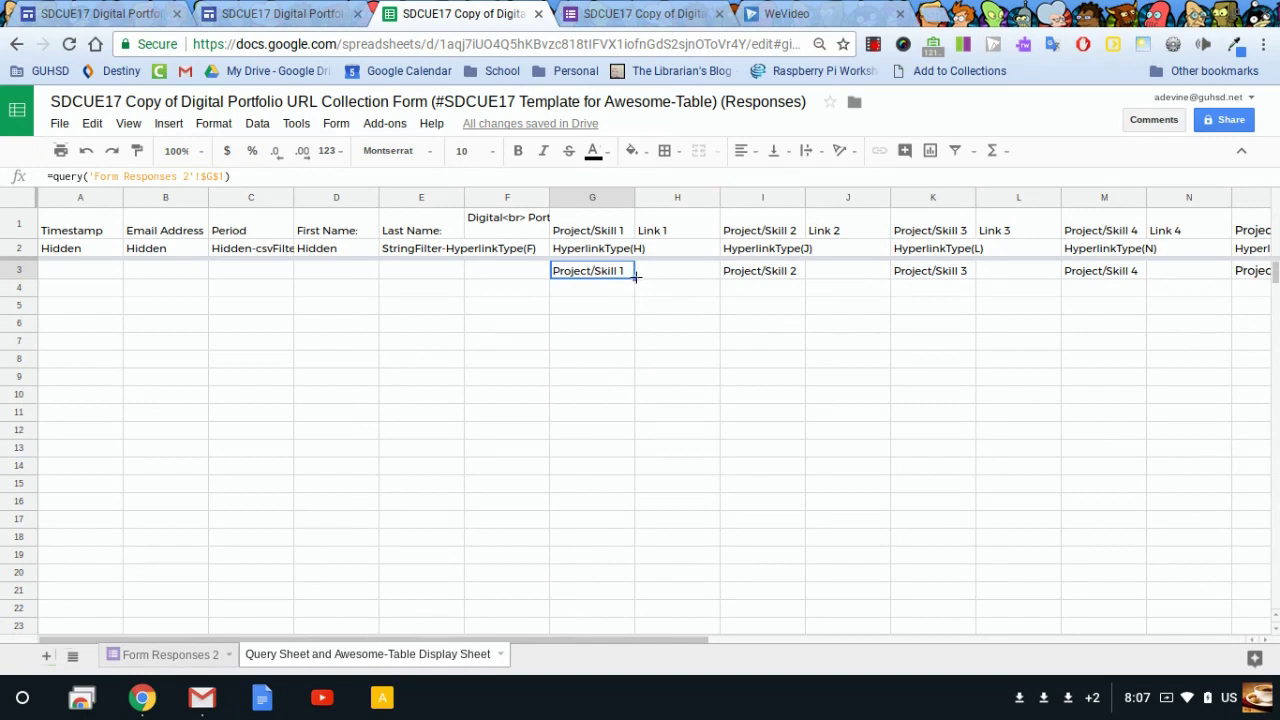
{"action": "left_click_drag", "start_coordinate": [634, 277], "coordinate": [608, 440]}
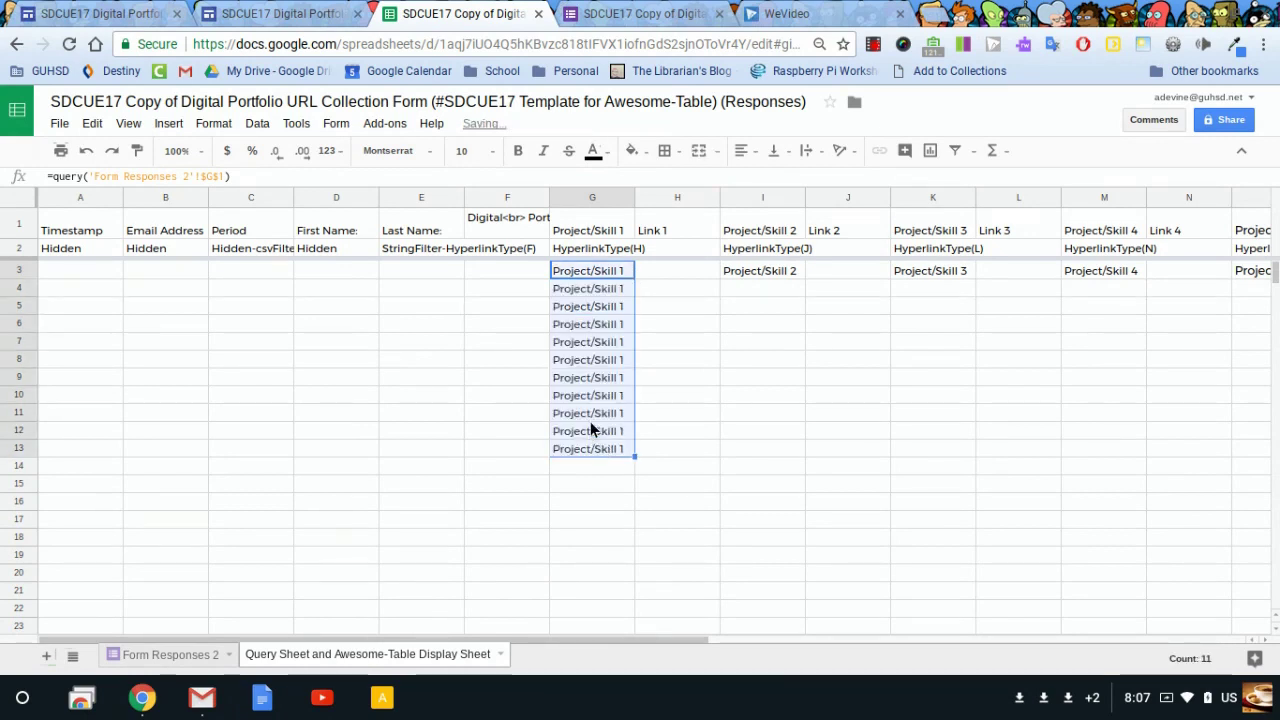
Step: Extend the Project/Skill 1 formula from G13 down column G through row 300
{"action": "left_click", "coordinate": [590, 418]}
{"action": "left_click", "coordinate": [598, 271]}
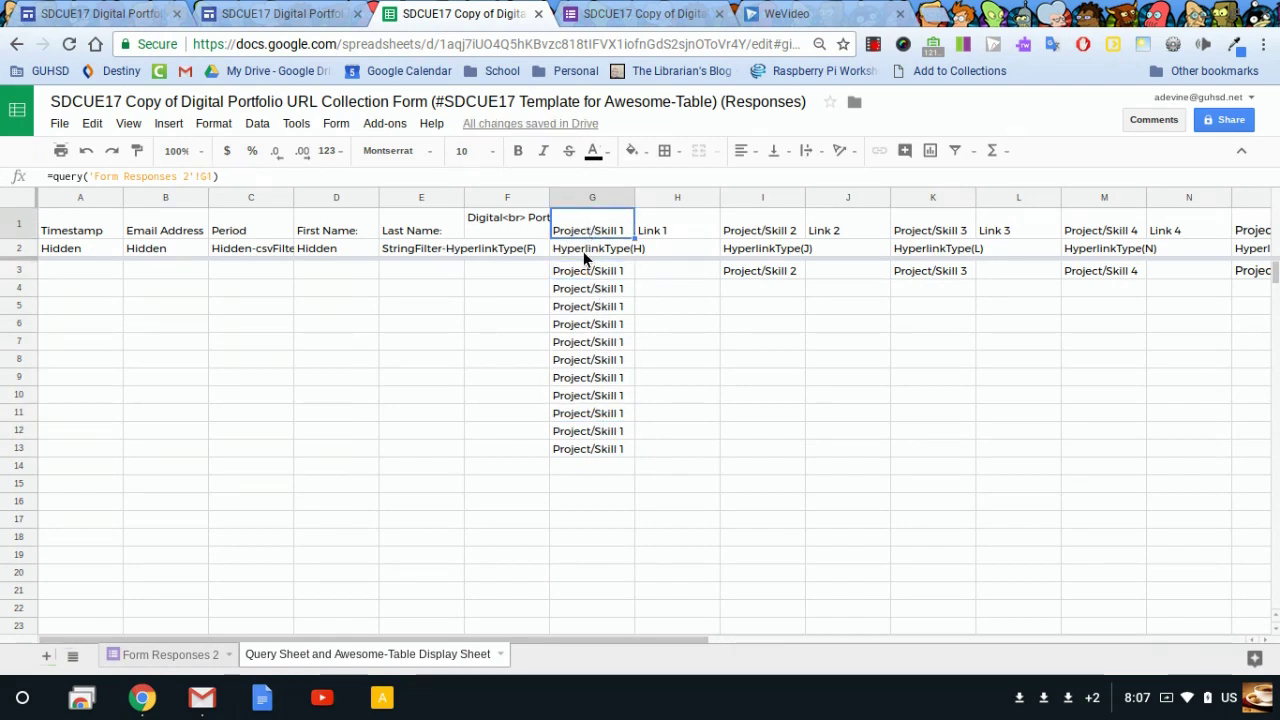
{"action": "left_click", "coordinate": [586, 289]}
{"action": "left_click", "coordinate": [584, 362]}
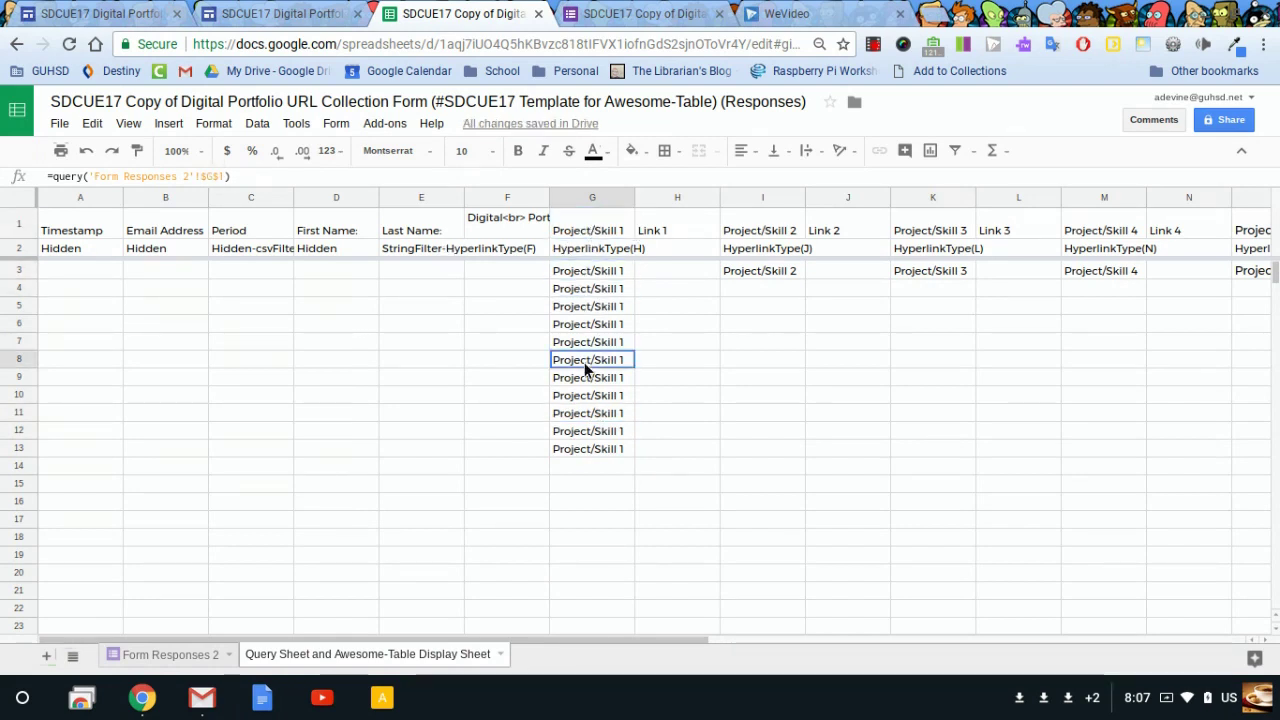
{"action": "left_click", "coordinate": [590, 433]}
{"action": "left_click", "coordinate": [572, 450]}
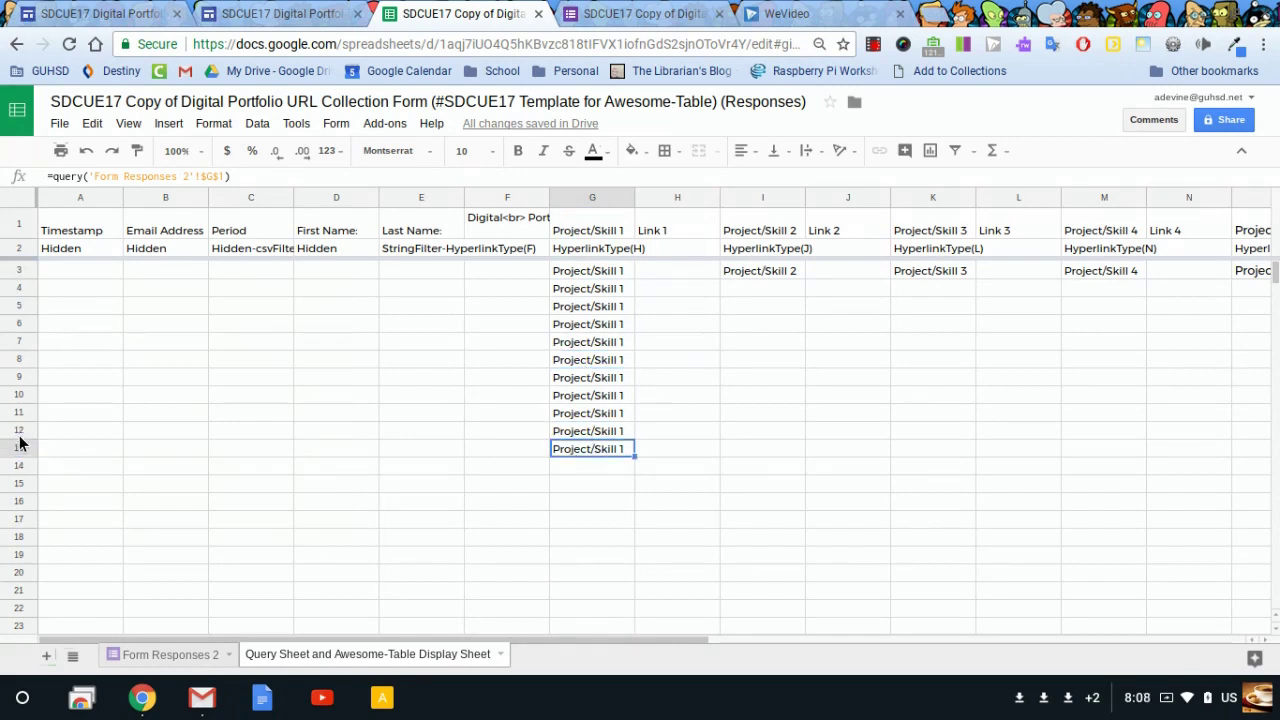
{"action": "left_click", "coordinate": [590, 487]}
{"action": "left_click", "coordinate": [586, 452]}
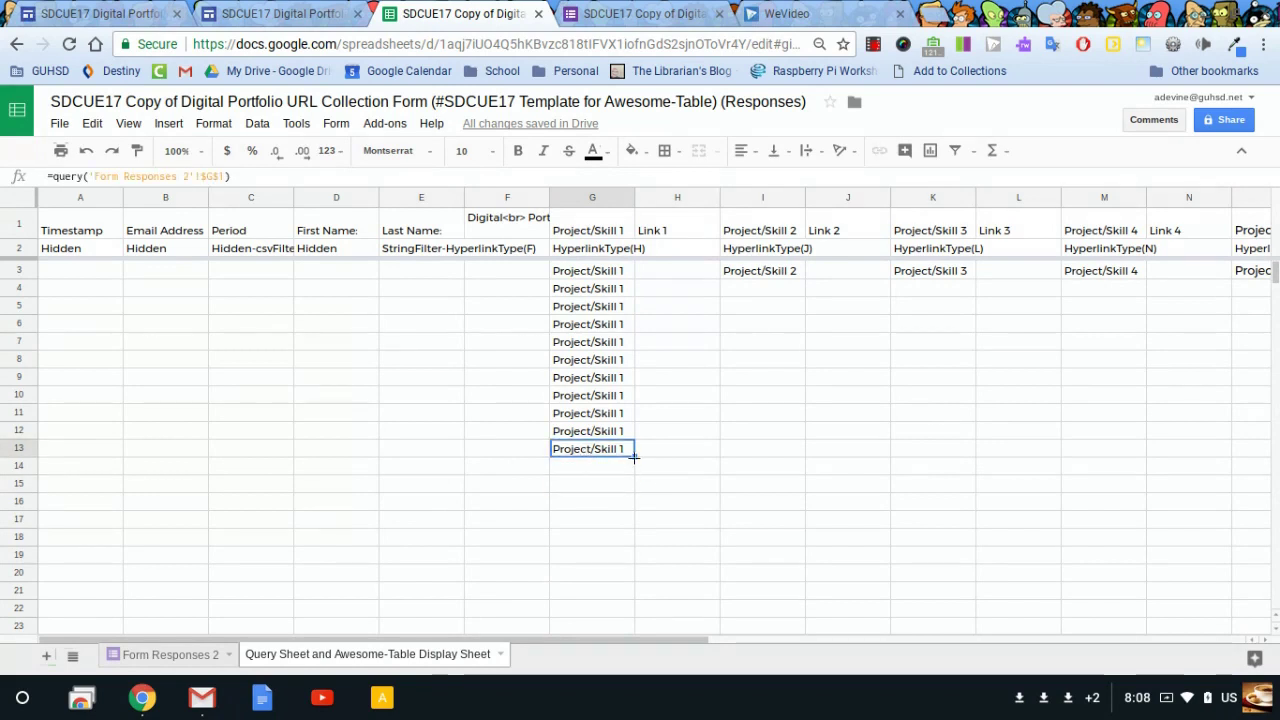
{"action": "left_click_drag", "start_coordinate": [634, 454], "coordinate": [613, 557]}
{"action": "left_click", "coordinate": [510, 447]}
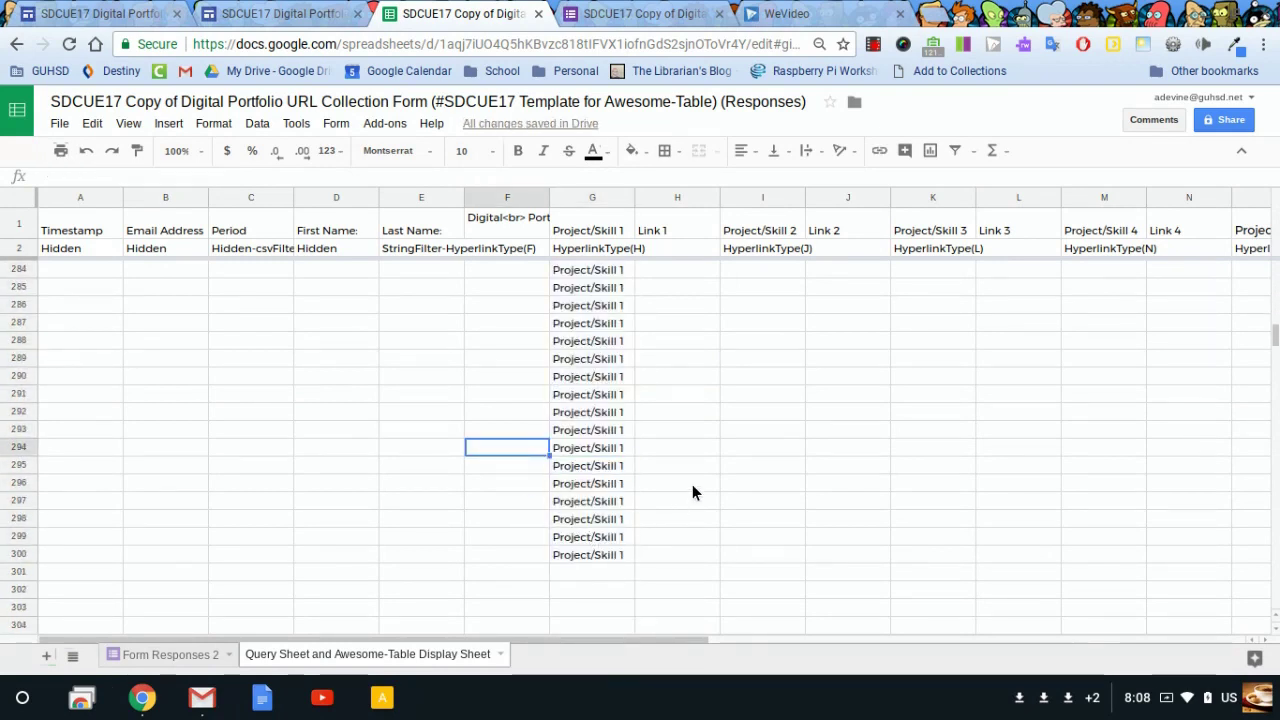
Step: Check where the filled Project/Skill 1 formulas end in column G around row 300 and examine the rows below
{"action": "left_click", "coordinate": [562, 556]}
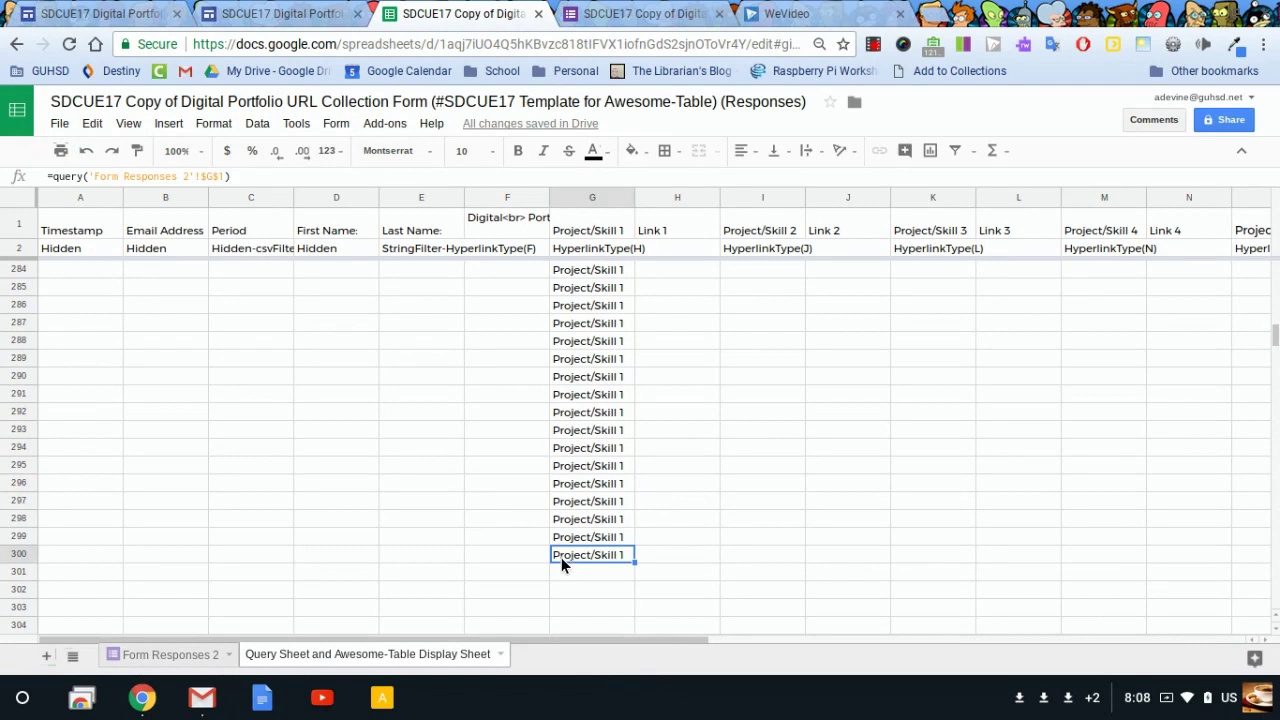
{"action": "left_click", "coordinate": [22, 555]}
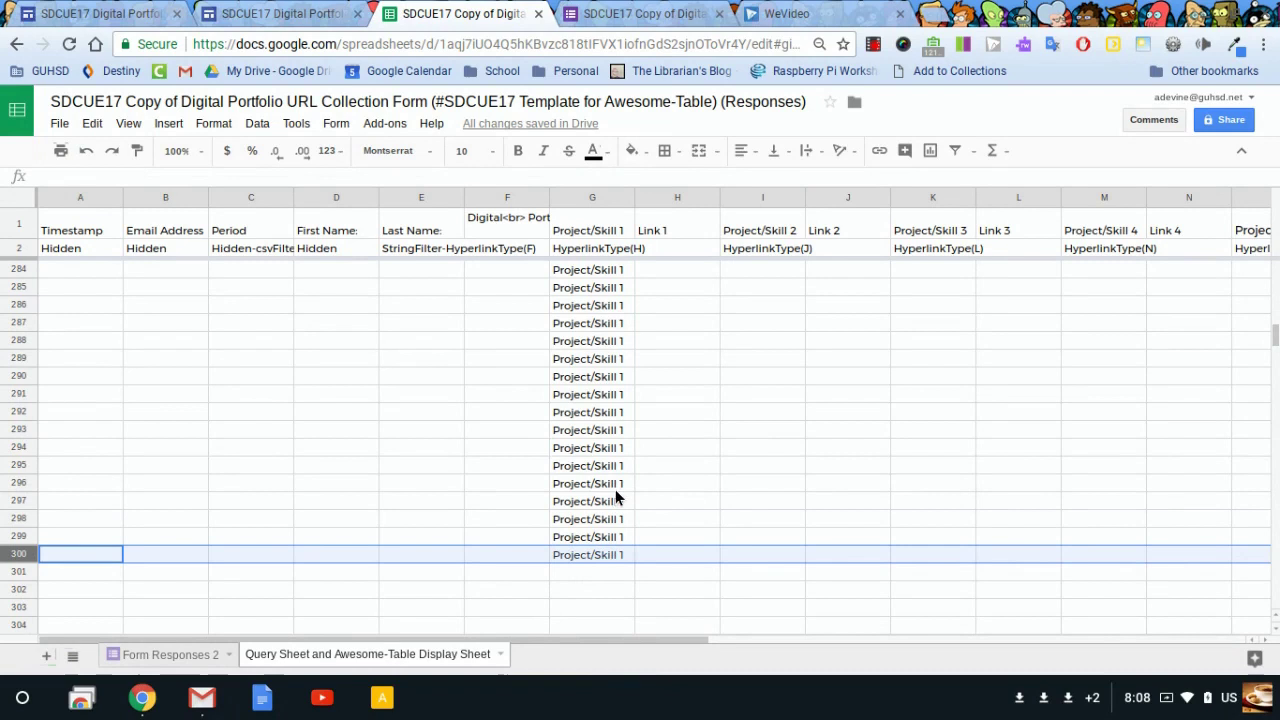
{"action": "scroll", "coordinate": [605, 505], "scroll_direction": "down", "scroll_amount": 5}
{"action": "scroll", "coordinate": [589, 527], "scroll_direction": "down", "scroll_amount": 1}
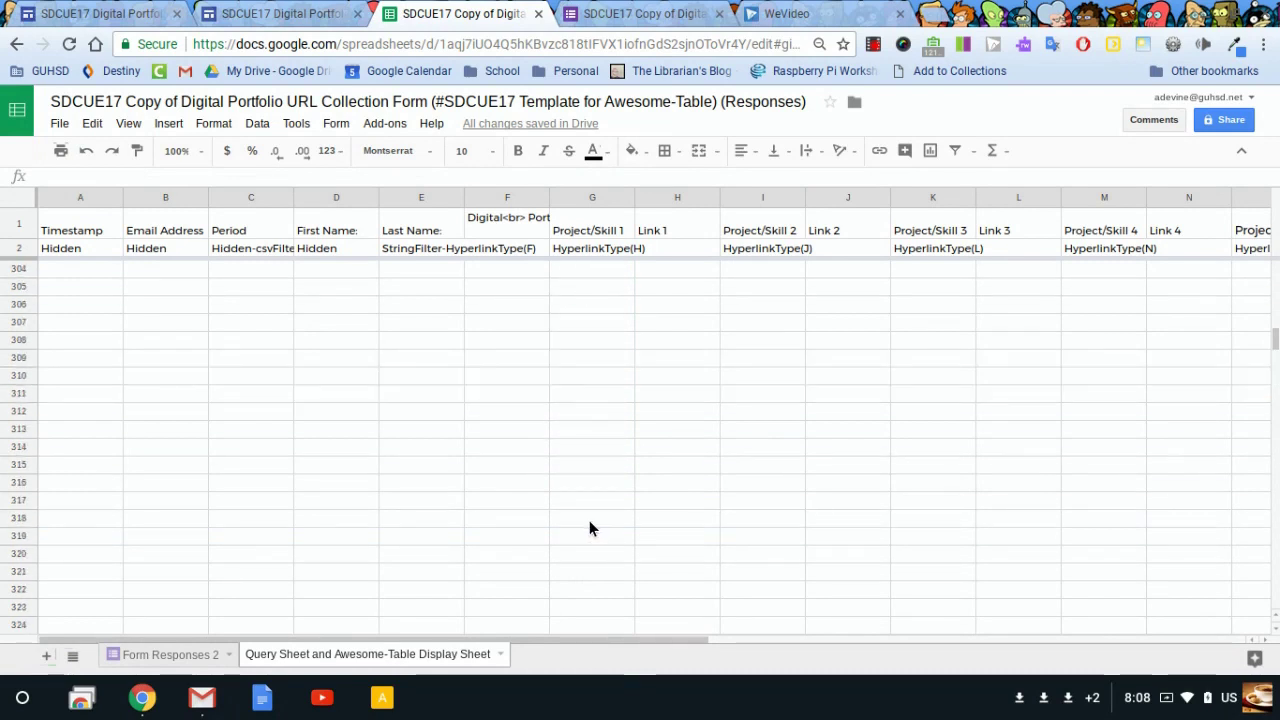
{"action": "scroll", "coordinate": [589, 530], "scroll_direction": "down", "scroll_amount": 2}
{"action": "key", "text": "ctrl+z"}
{"action": "key", "text": "ctrl+z"}
{"action": "key", "text": "ctrl+z"}
{"action": "key", "text": "ctrl+z"}
{"action": "key", "text": "ctrl+z"}
{"action": "key", "text": "ctrl+z"}
{"action": "key", "text": "ctrl+z"}
{"action": "key", "text": "ctrl+z"}
{"action": "key", "text": "ctrl+z"}
{"action": "key", "text": "ctrl+z"}
{"action": "key", "text": "ctrl+z"}
{"action": "key", "text": "ctrl+z"}
{"action": "key", "text": "ctrl+z"}
{"action": "key", "text": "ctrl+z"}
{"action": "key", "text": "ctrl+z"}
{"action": "key", "text": "ctrl+z"}
{"action": "key", "text": "ctrl+z"}
{"action": "key", "text": "ctrl+z"}
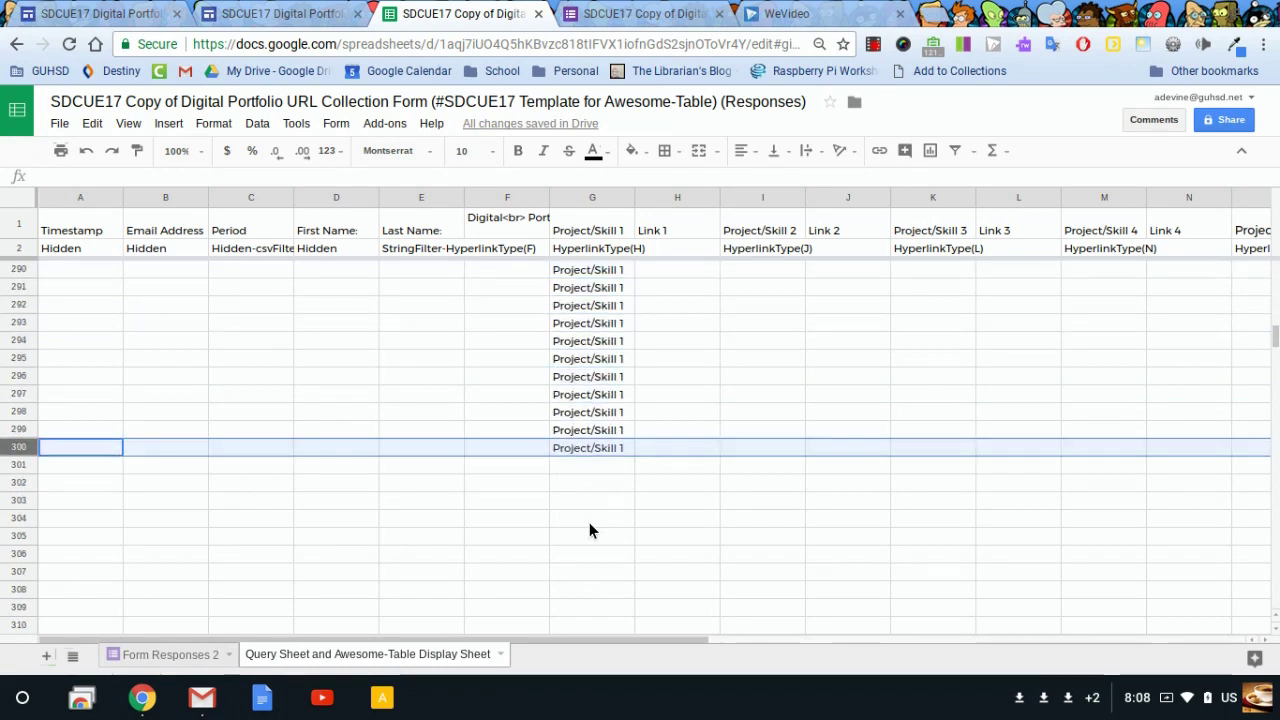
{"action": "scroll", "coordinate": [556, 470], "scroll_direction": "up", "scroll_amount": 7}
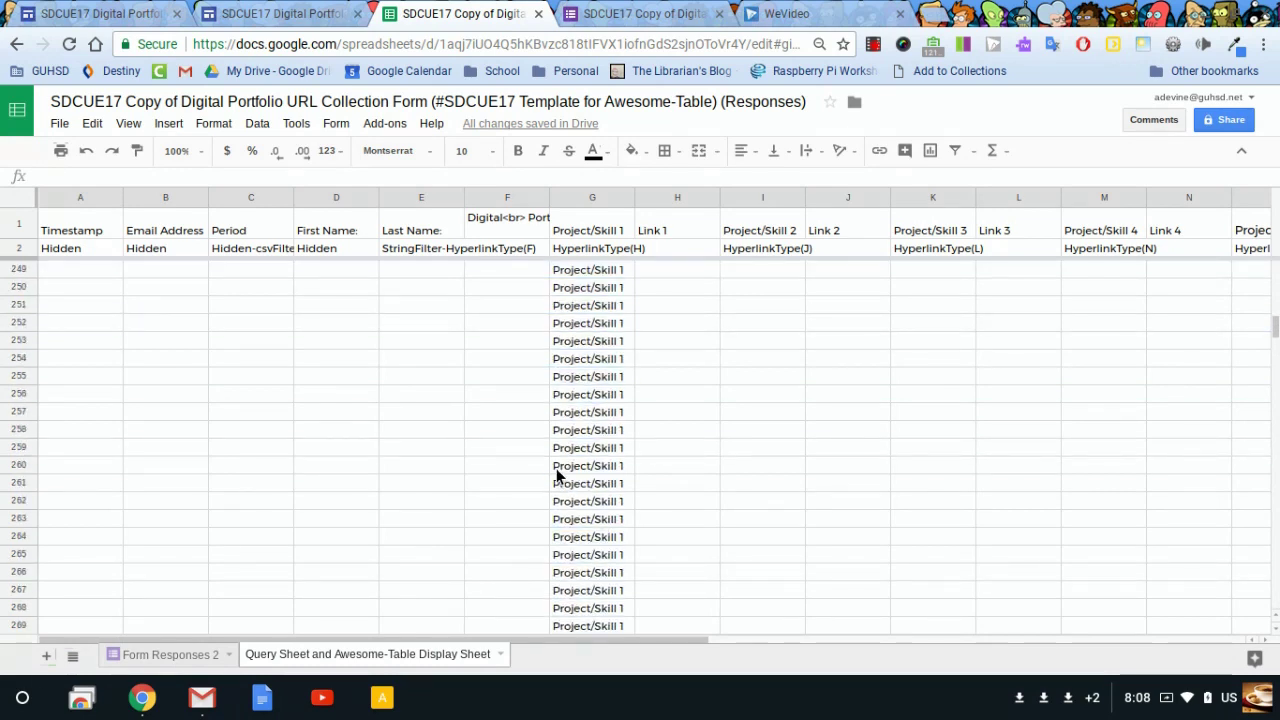
{"action": "scroll", "coordinate": [558, 472], "scroll_direction": "down", "scroll_amount": 10}
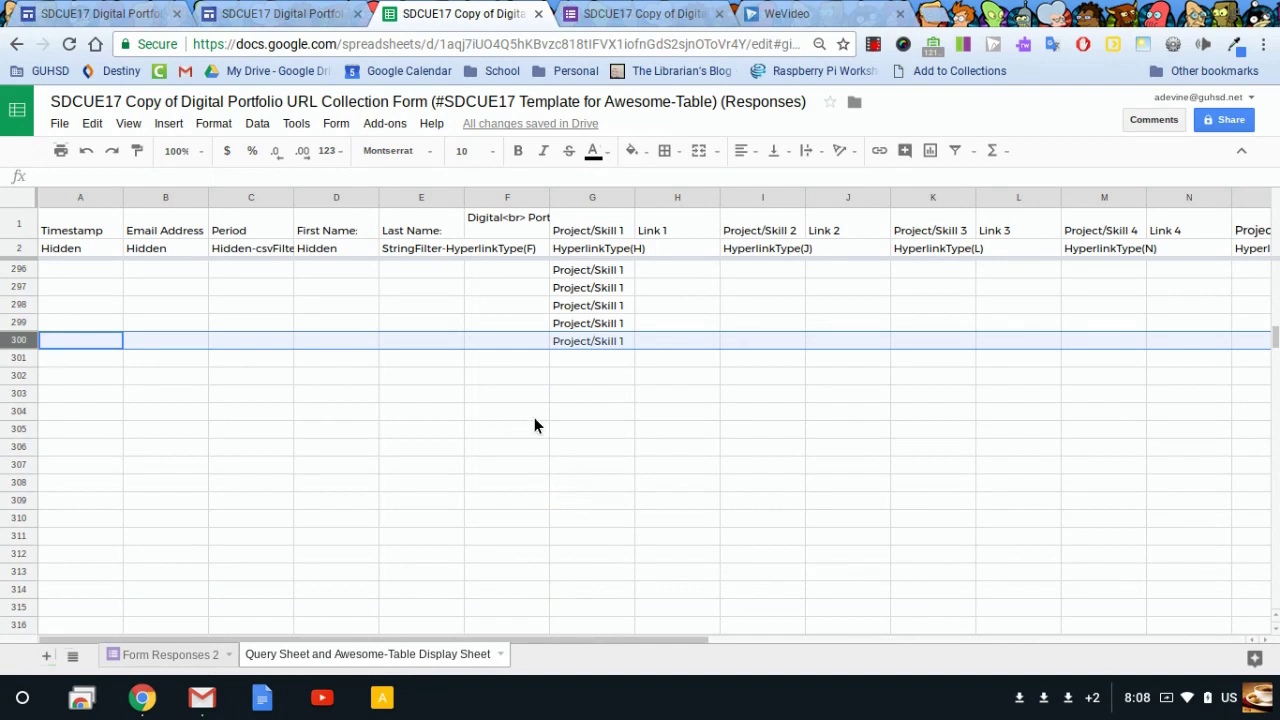
{"action": "scroll", "coordinate": [380, 430], "scroll_direction": "up", "scroll_amount": 1}
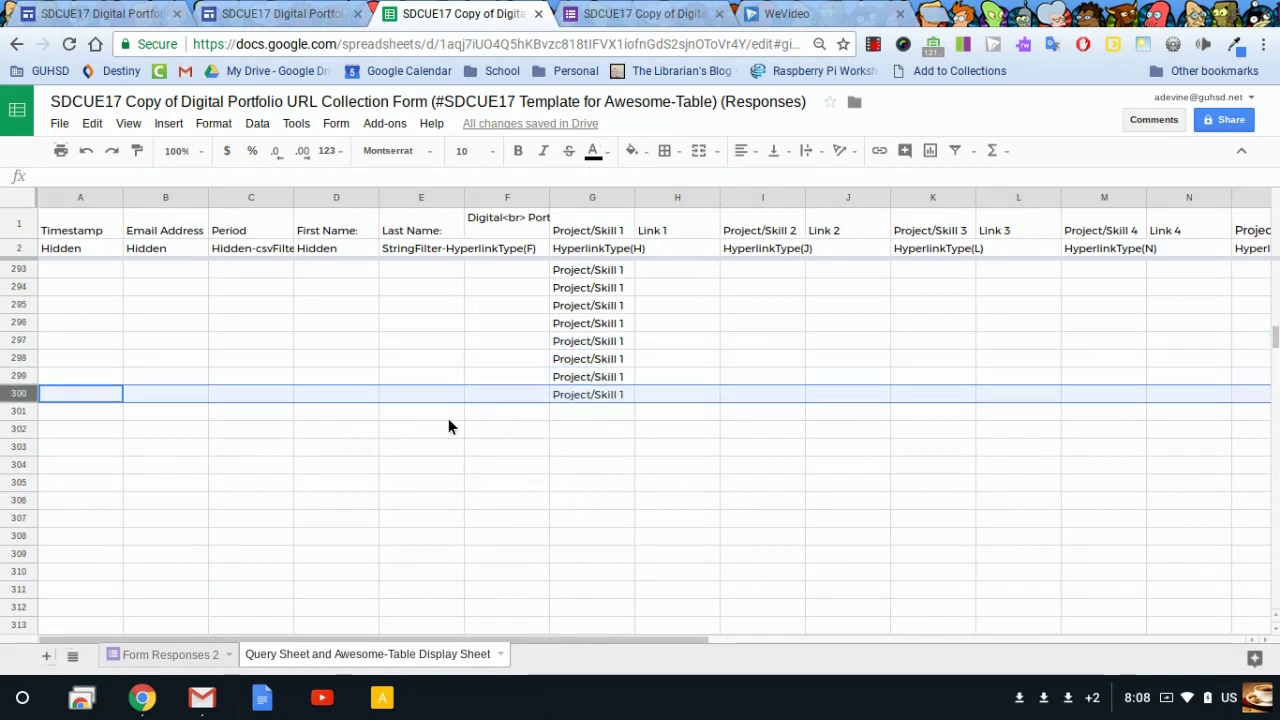
{"action": "scroll", "coordinate": [520, 418], "scroll_direction": "up", "scroll_amount": 1}
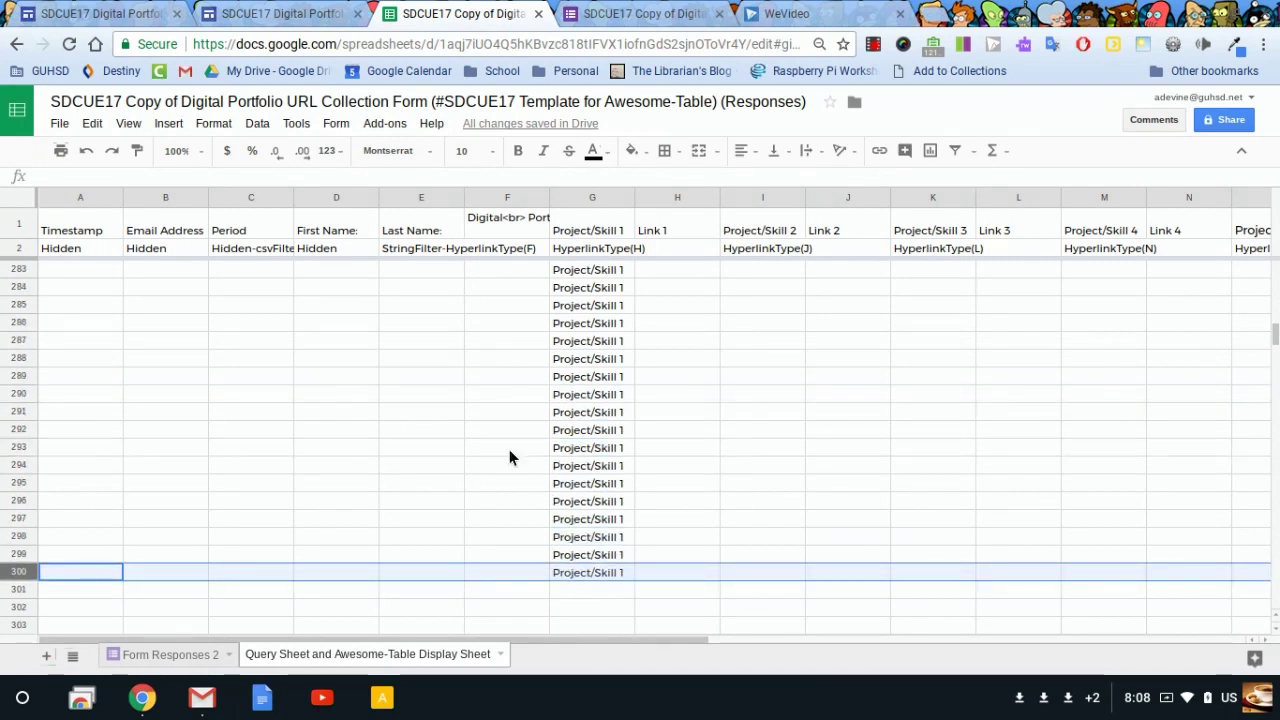
{"action": "left_click", "coordinate": [577, 503]}
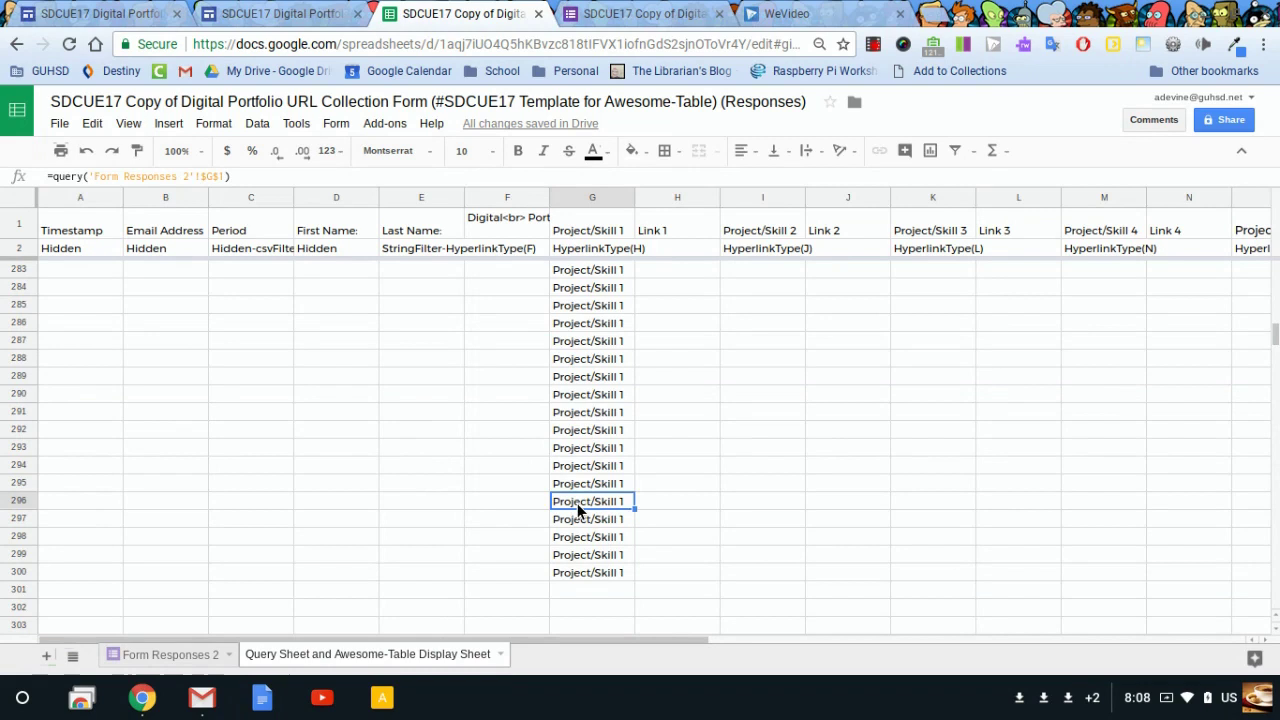
{"action": "left_click", "coordinate": [503, 503]}
{"action": "left_click", "coordinate": [583, 570]}
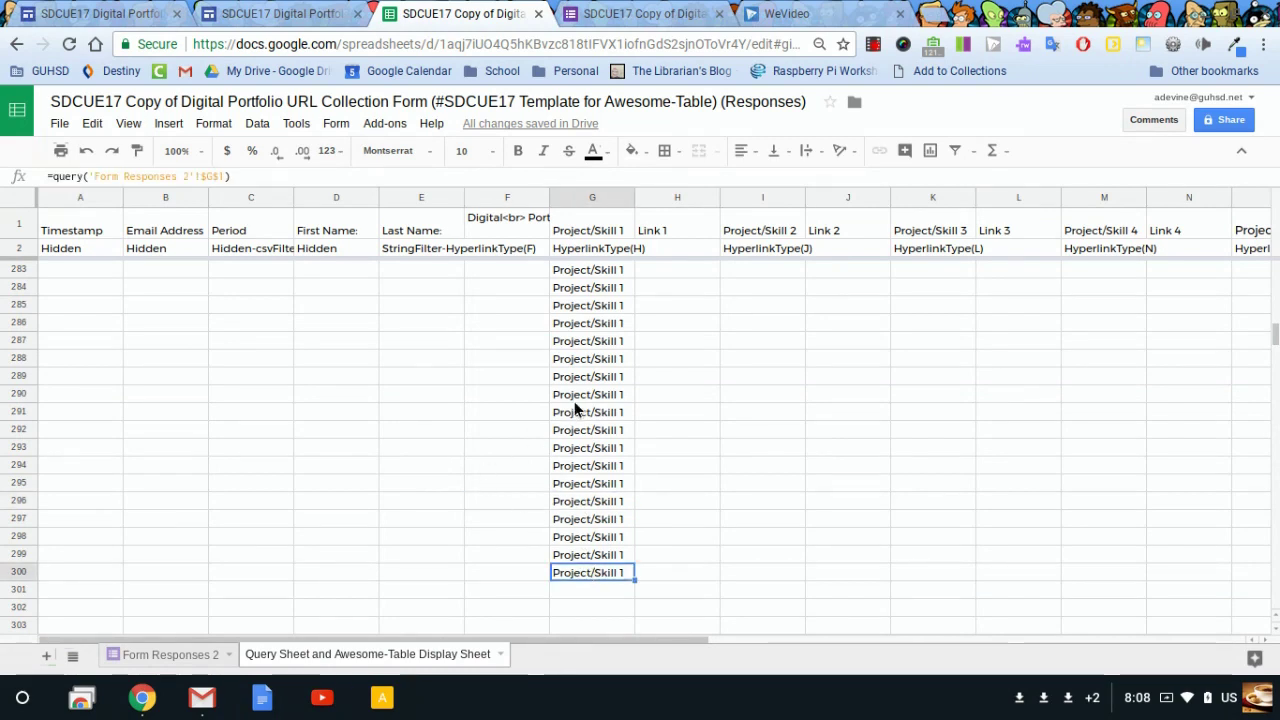
{"action": "scroll", "coordinate": [590, 490], "scroll_direction": "down", "scroll_amount": 1}
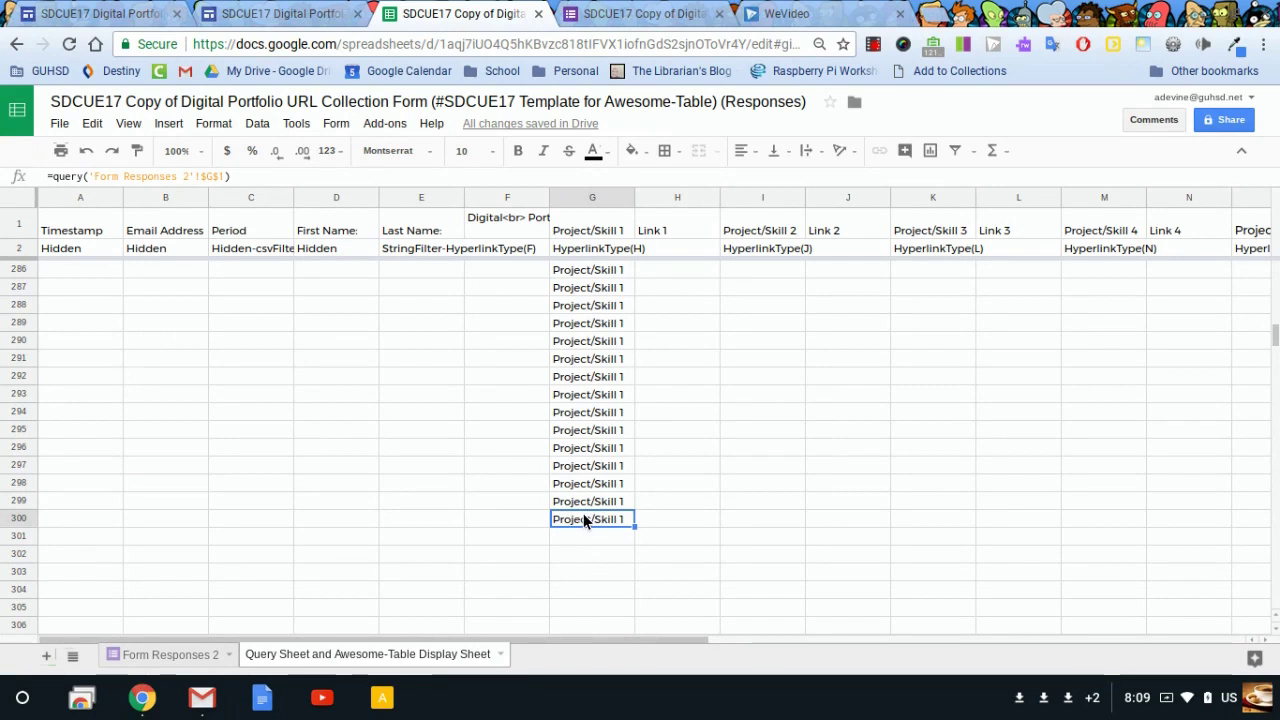
Step: Fill the Project/Skill 2 formula from I3 down column I through row 303
{"action": "scroll", "coordinate": [624, 501], "scroll_direction": "up", "scroll_amount": 16}
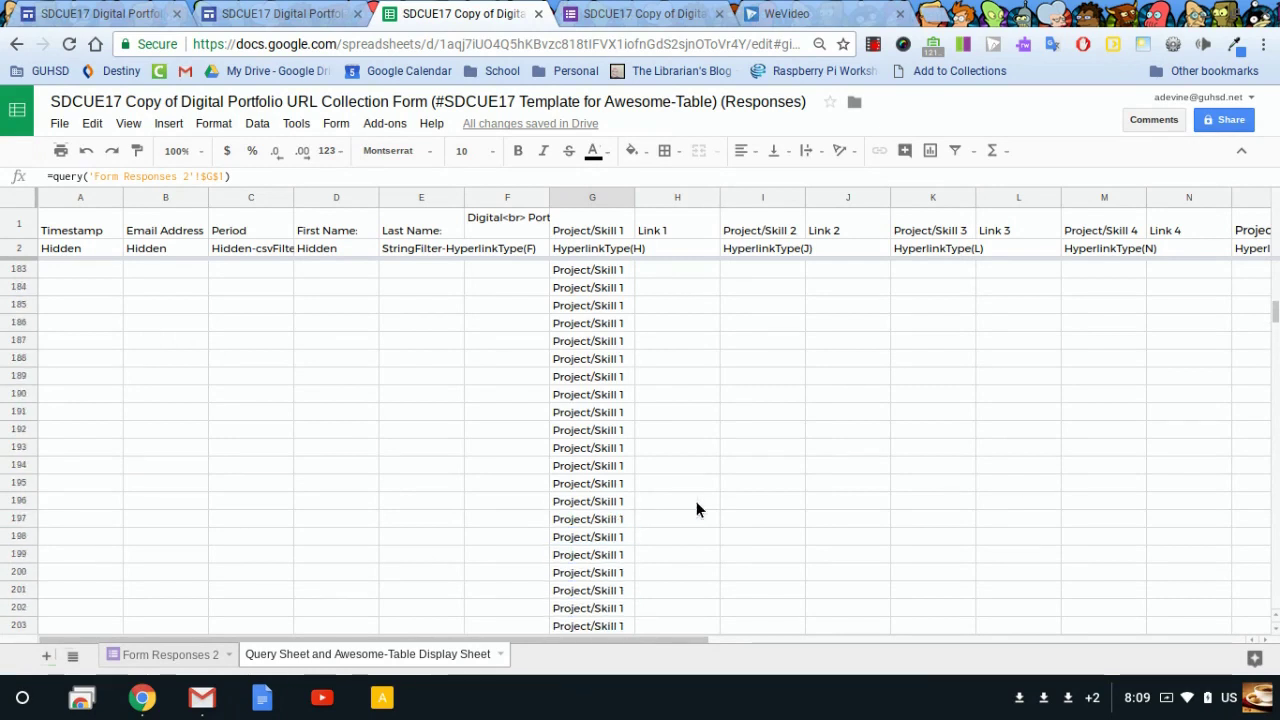
{"action": "left_click_drag", "start_coordinate": [1275, 326], "coordinate": [1277, 258]}
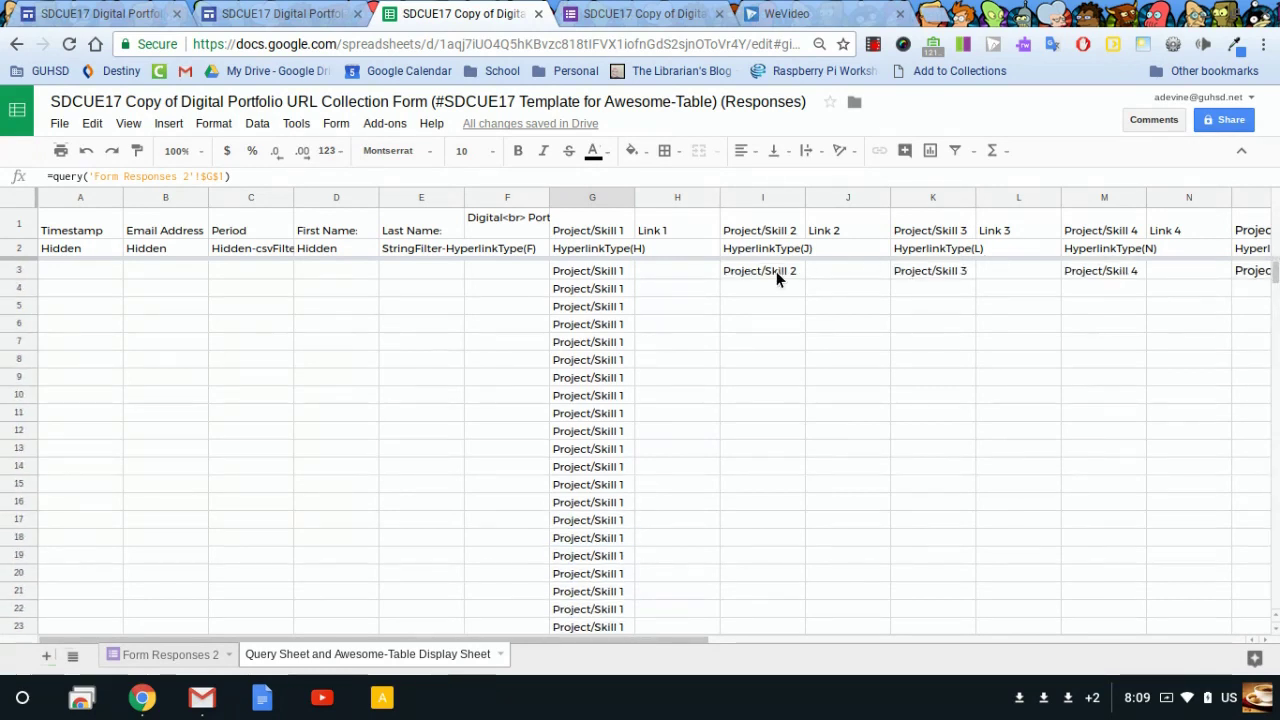
{"action": "left_click", "coordinate": [765, 271]}
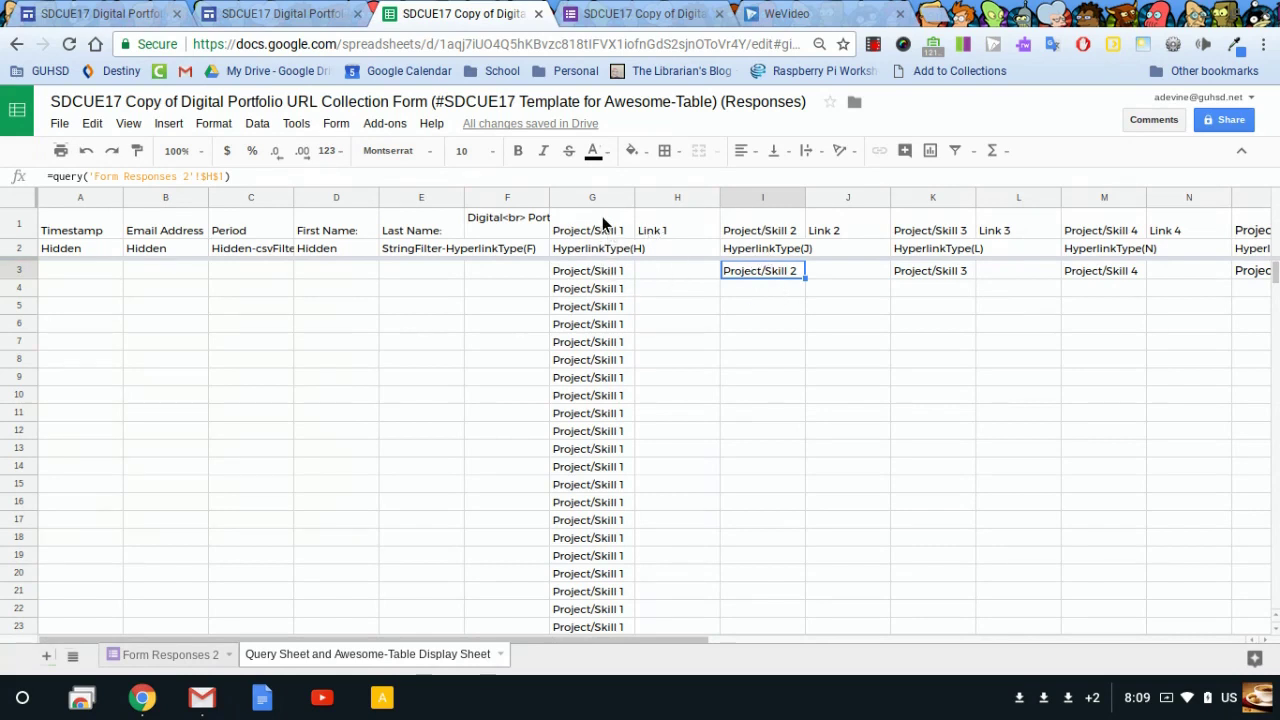
{"action": "left_click_drag", "start_coordinate": [804, 278], "coordinate": [801, 716]}
{"action": "scroll", "coordinate": [775, 302], "scroll_direction": "up", "scroll_amount": 20}
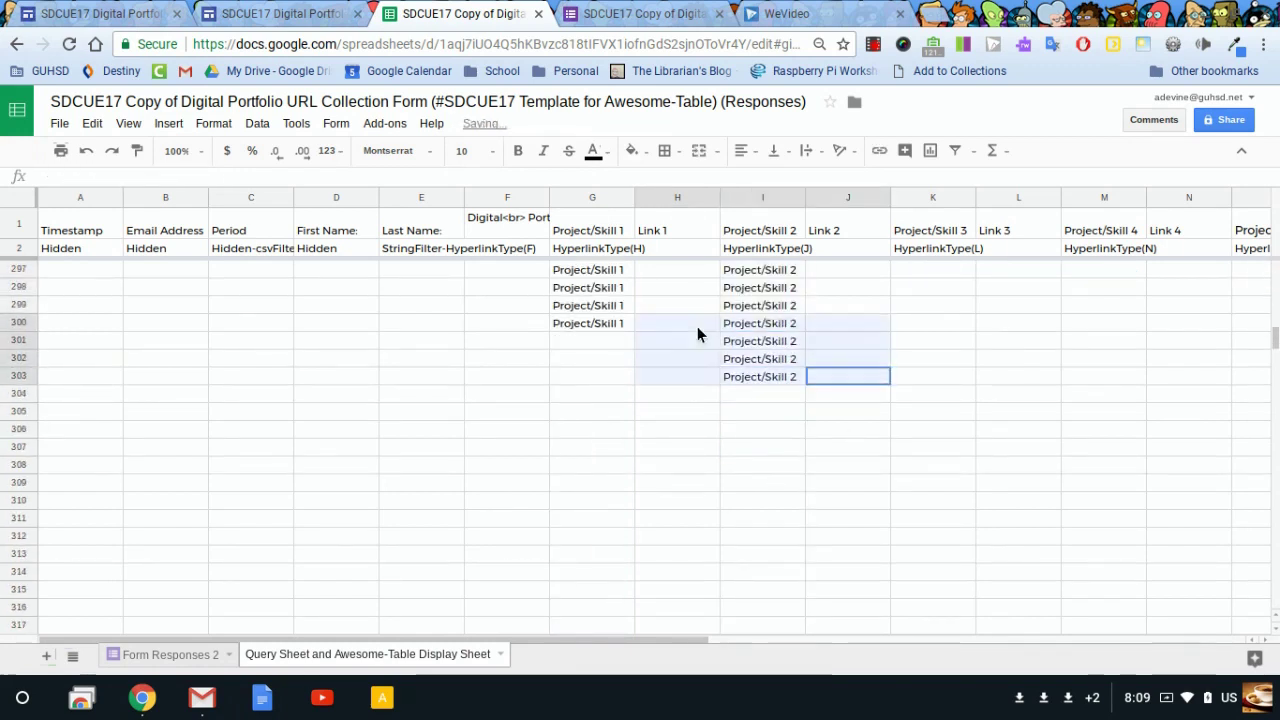
Step: Fill the Project/Skill 3 formula from K3 down through row 305, and the Project/Skill 4 formula from M3 down column M
{"action": "left_click", "coordinate": [933, 270]}
{"action": "left_click_drag", "start_coordinate": [975, 278], "coordinate": [955, 716]}
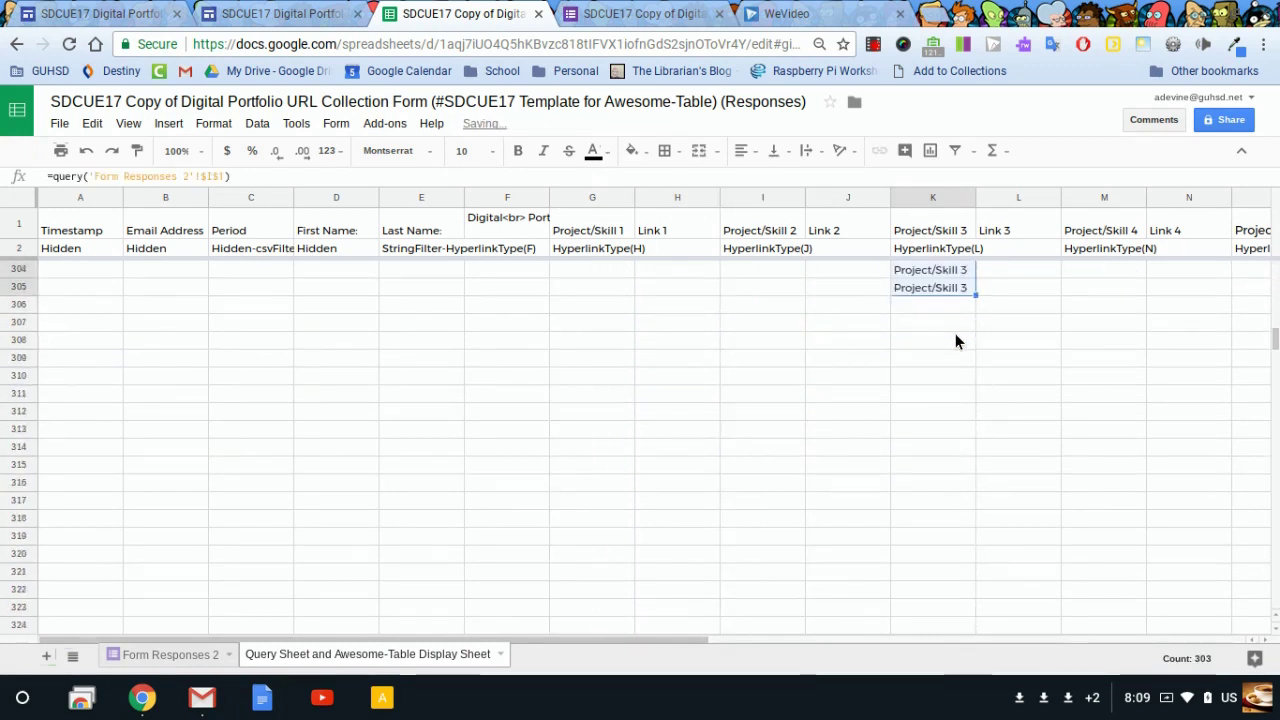
{"action": "left_click_drag", "start_coordinate": [845, 320], "coordinate": [1042, 411]}
{"action": "scroll", "coordinate": [1042, 411], "scroll_direction": "up", "scroll_amount": 20}
{"action": "left_click", "coordinate": [1140, 274]}
{"action": "left_click_drag", "start_coordinate": [1146, 278], "coordinate": [1163, 361]}
{"action": "scroll", "coordinate": [1163, 361], "scroll_direction": "up", "scroll_amount": 20}
Step: Fill the Project/Skill 5 formula from O3 and the Project/Skill 6 formula from Q3 down their columns
{"action": "left_click_drag", "start_coordinate": [700, 638], "coordinate": [1040, 638]}
{"action": "left_click", "coordinate": [872, 268]}
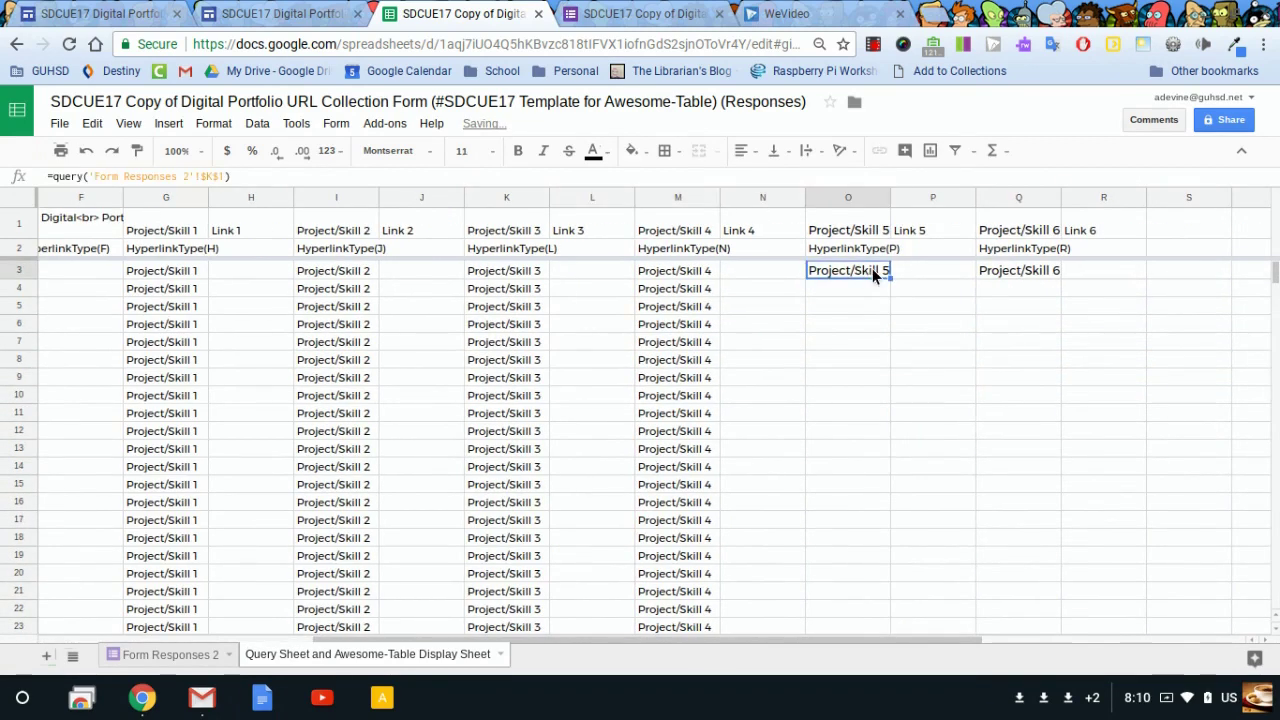
{"action": "left_click_drag", "start_coordinate": [872, 268], "coordinate": [749, 329]}
Step: Delete the unwanted copies of the query formula in column P below P3
{"action": "left_click", "coordinate": [930, 328]}
{"action": "key", "text": "ctrl+shift+Up"}
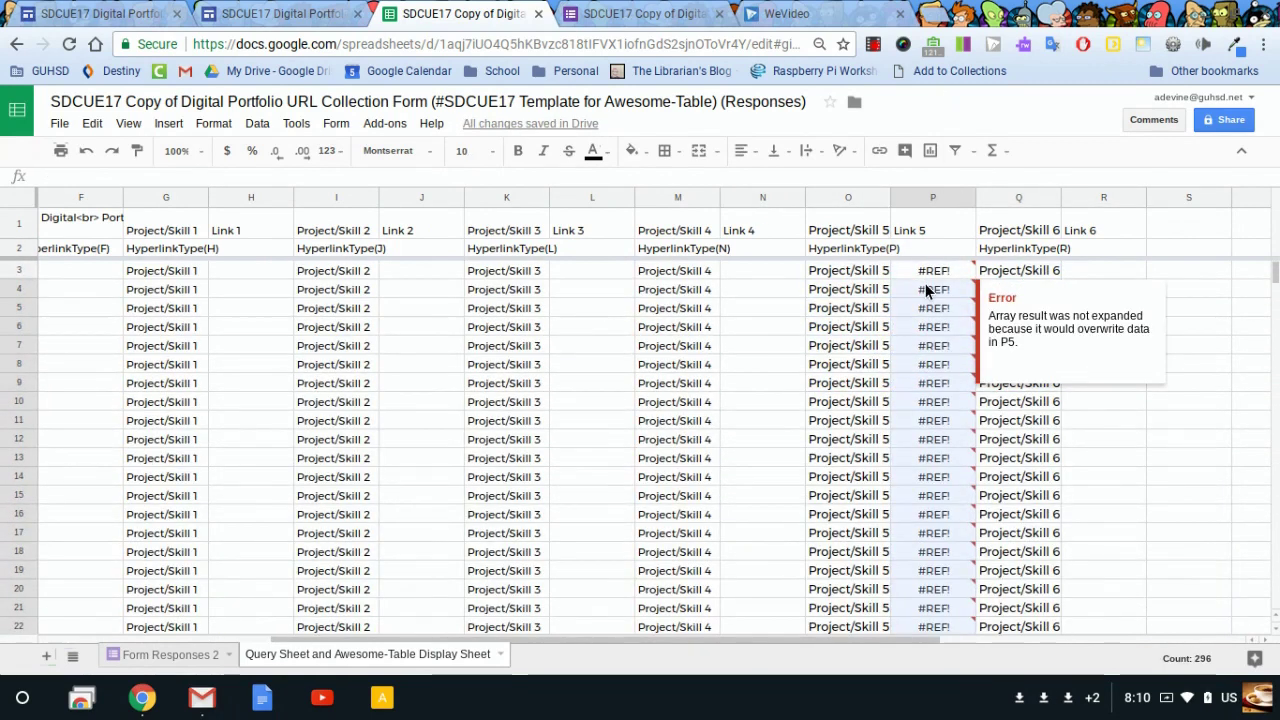
{"action": "key", "text": "shift+Down"}
{"action": "key", "text": "Delete"}
{"action": "key", "text": "Up"}
{"action": "key", "text": "F2"}
{"action": "left_click", "coordinate": [834, 436]}
{"action": "left_click_drag", "start_coordinate": [845, 634], "coordinate": [341, 633]}
{"action": "left_click", "coordinate": [339, 441]}
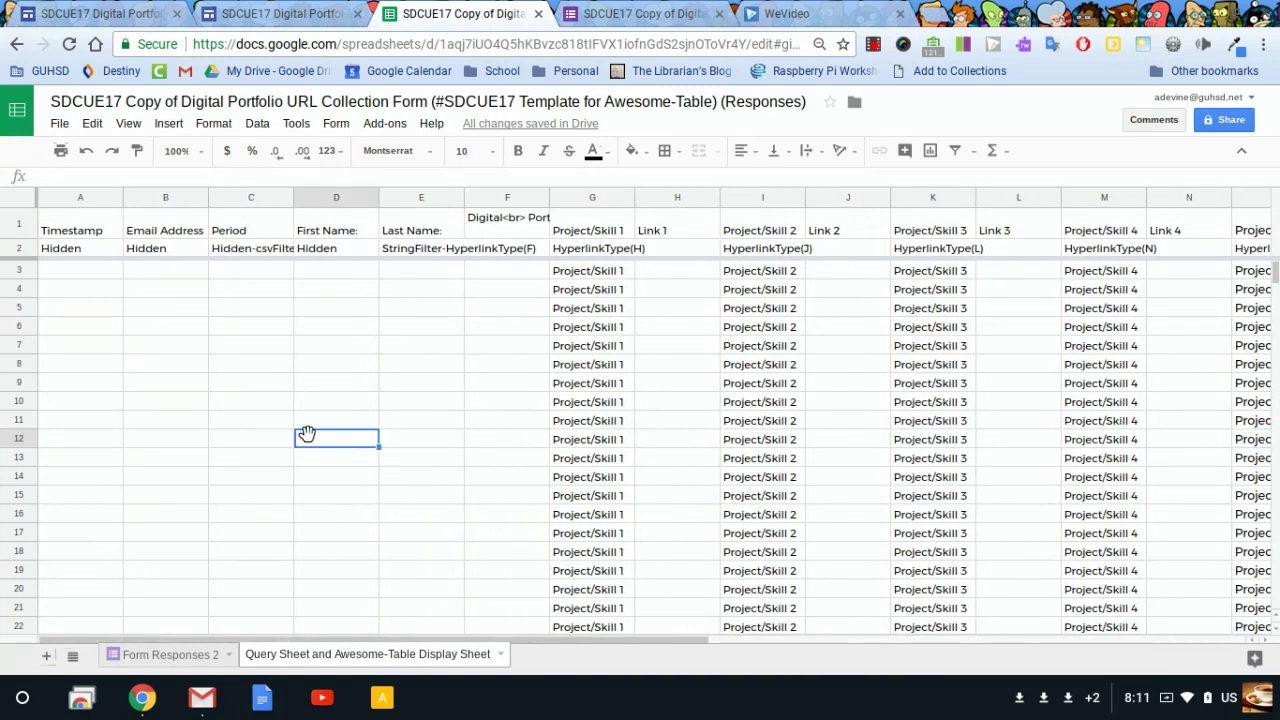
Step: Review the Project/Skill columns through Link 6 and inspect the query formulas in M3, K1 and Q1
{"action": "left_click_drag", "start_coordinate": [519, 638], "coordinate": [753, 632]}
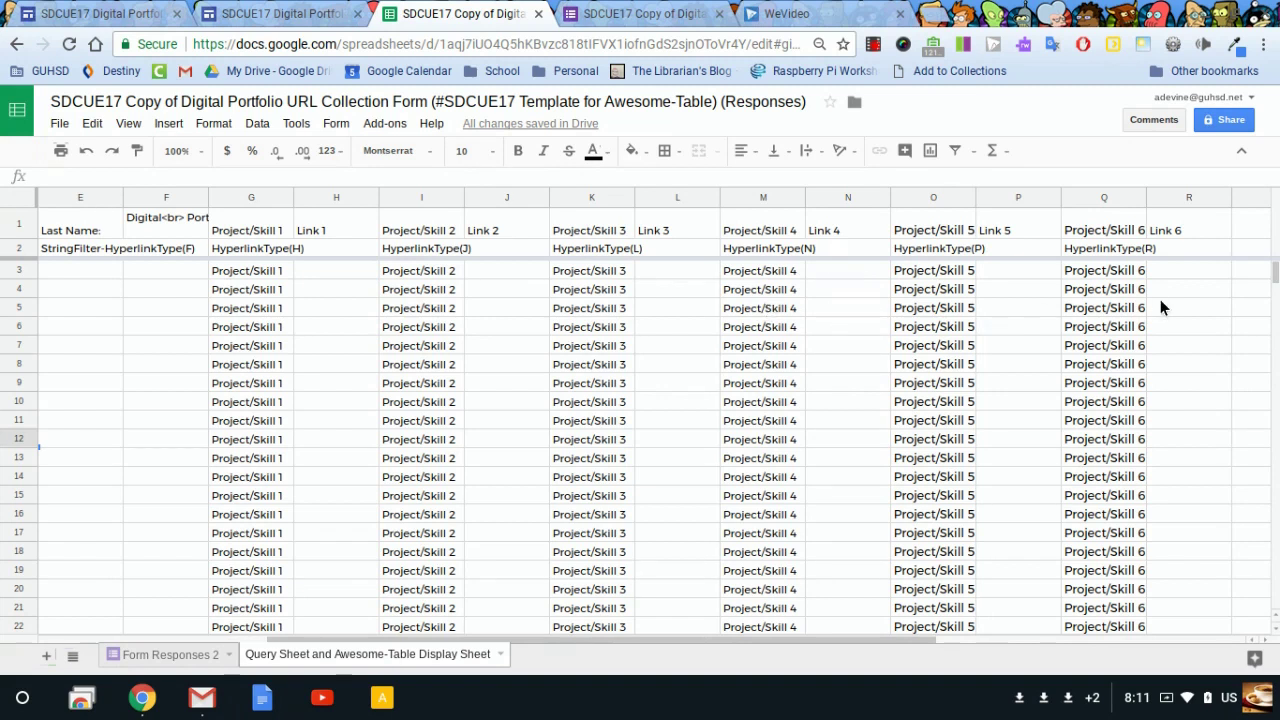
{"action": "left_click", "coordinate": [735, 234]}
{"action": "left_click", "coordinate": [742, 248]}
{"action": "left_click", "coordinate": [753, 238]}
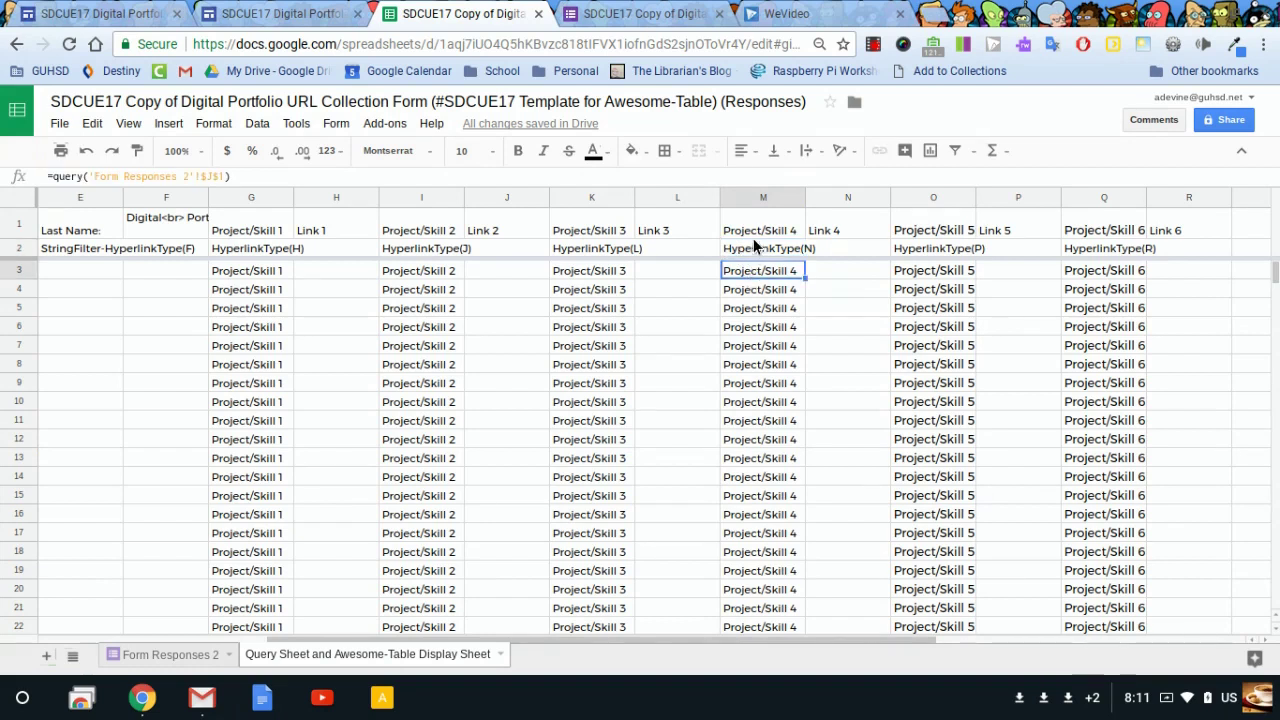
{"action": "left_click", "coordinate": [592, 238]}
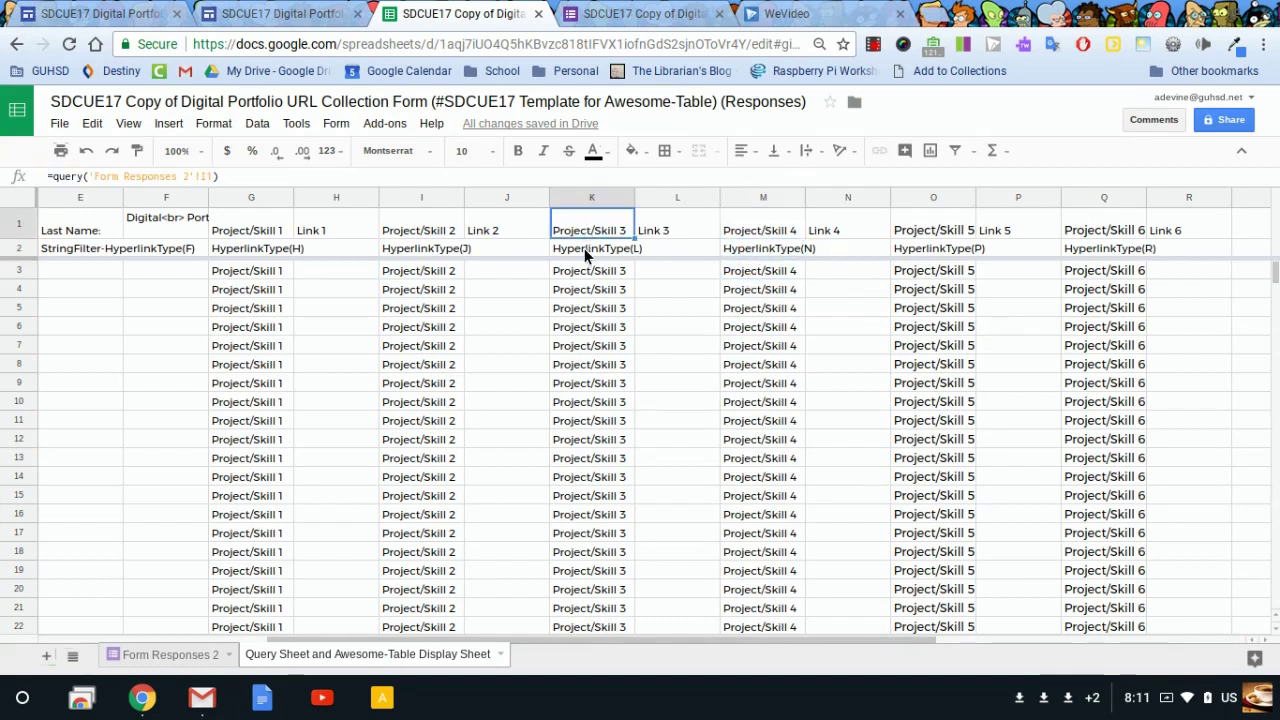
{"action": "left_click_drag", "start_coordinate": [1086, 211], "coordinate": [1090, 266]}
{"action": "left_click", "coordinate": [1131, 237]}
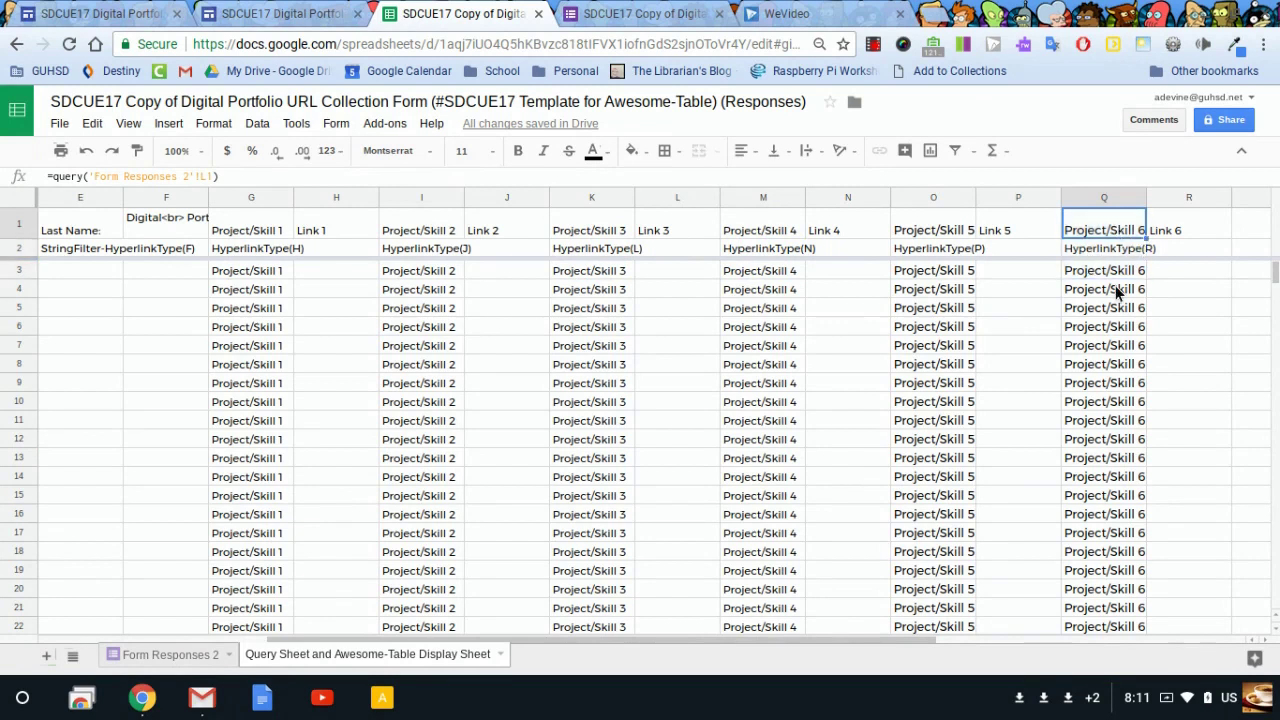
{"action": "left_click_drag", "start_coordinate": [903, 637], "coordinate": [987, 637]}
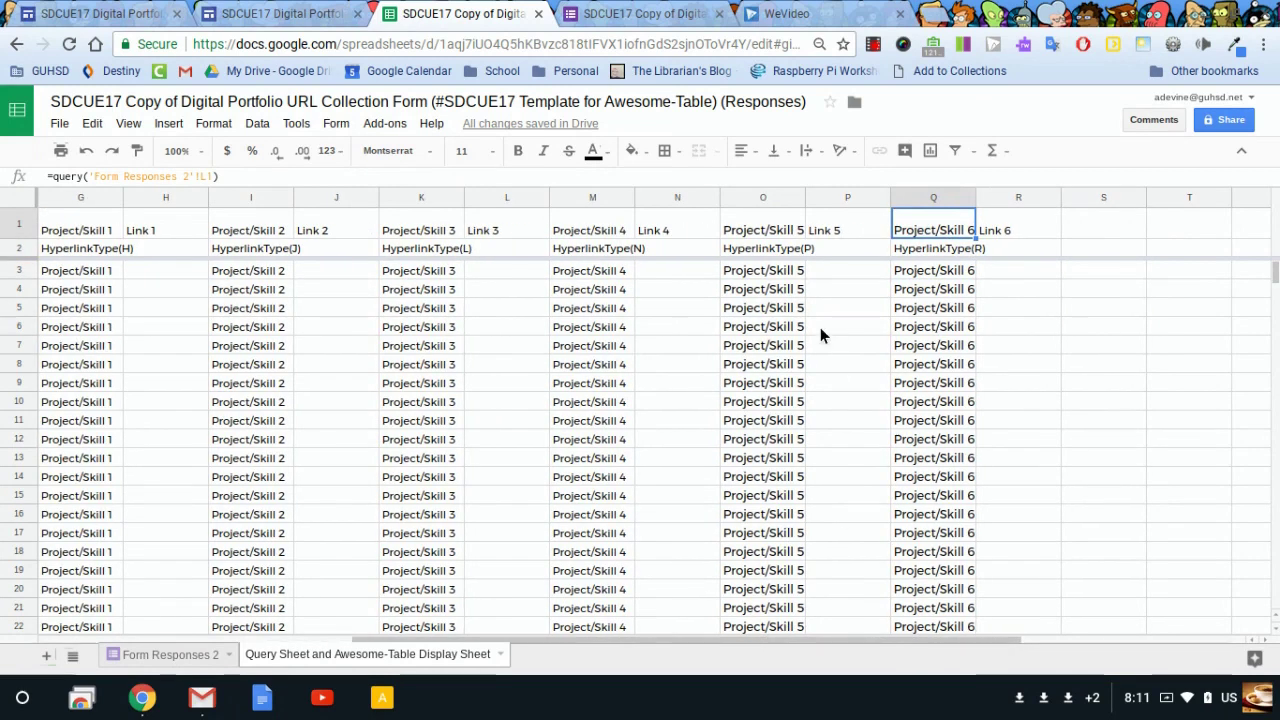
Step: Look through the row 2 Awesome-Table settings across the display sheet, from column A to past column R
{"action": "left_click", "coordinate": [773, 248]}
{"action": "key", "text": "Left"}
{"action": "key", "text": "Left"}
{"action": "key", "text": "Left"}
{"action": "key", "text": "Left"}
{"action": "key", "text": "Left"}
{"action": "key", "text": "Left"}
{"action": "key", "text": "Left"}
{"action": "key", "text": "Left"}
{"action": "key", "text": "Left"}
{"action": "key", "text": "Left"}
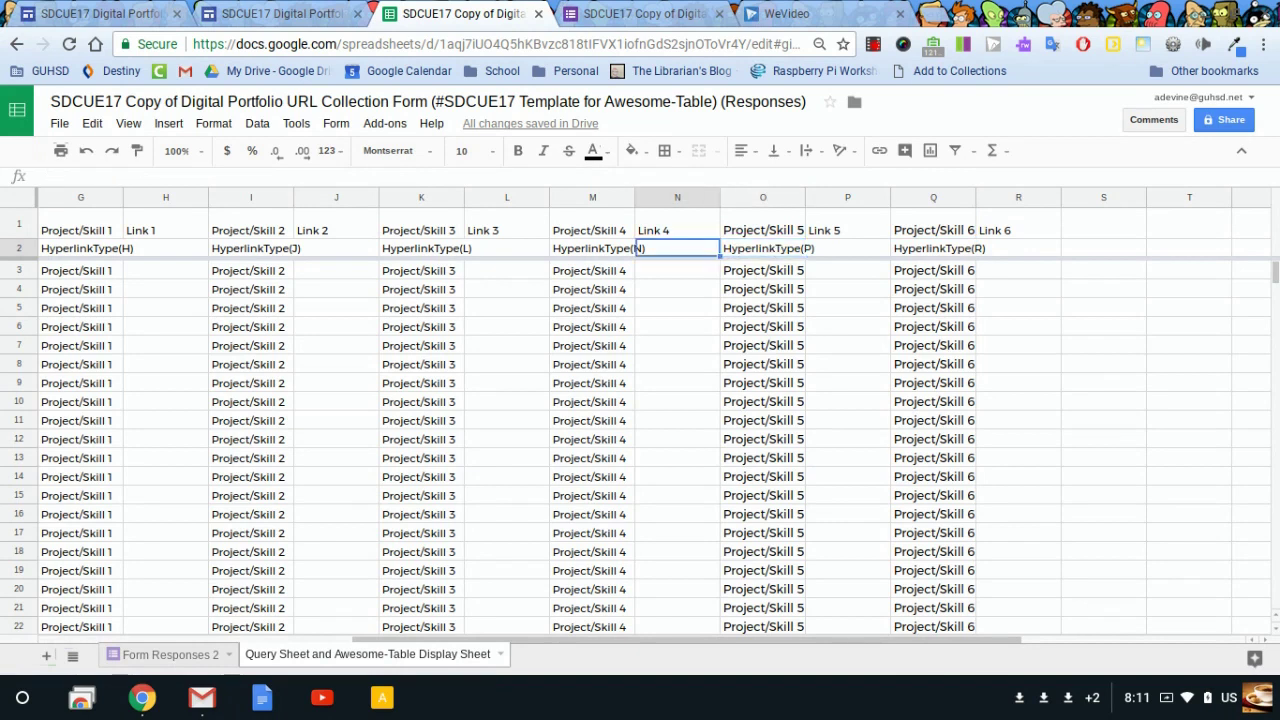
{"action": "key", "text": "Left"}
{"action": "key", "text": "Left"}
{"action": "key", "text": "Left"}
{"action": "key", "text": "Left"}
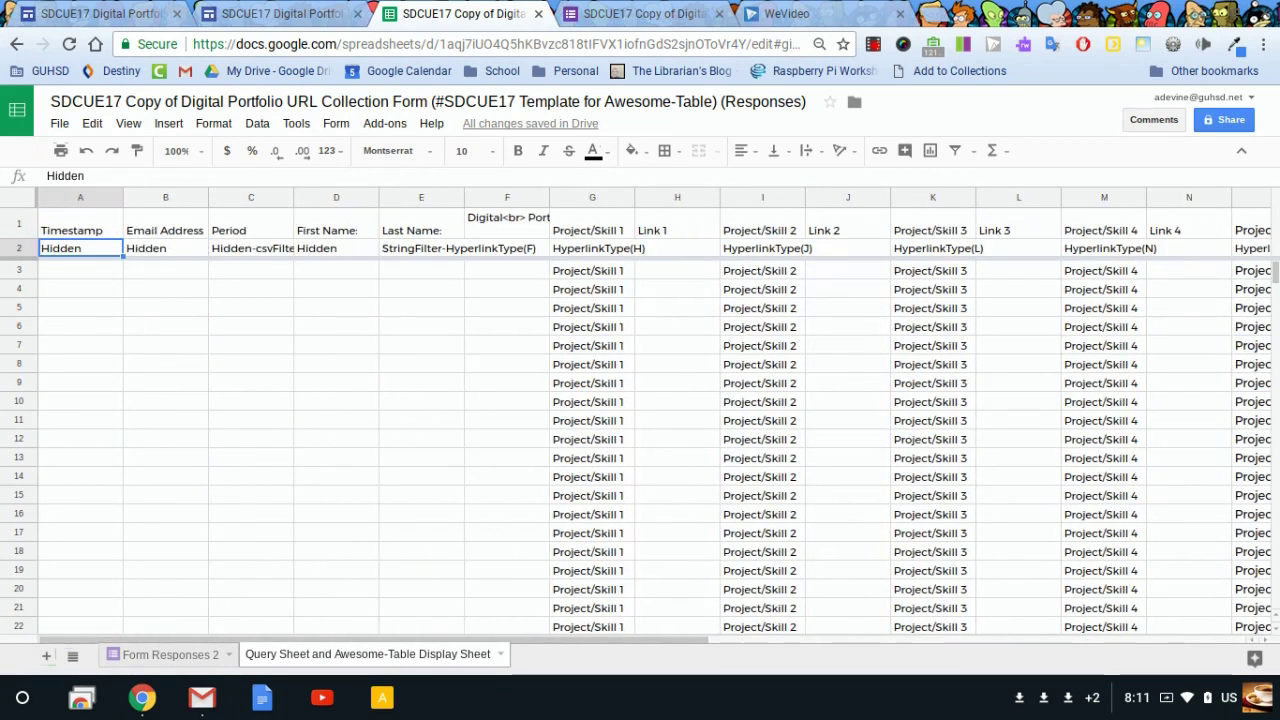
{"action": "key", "text": "Right"}
{"action": "key", "text": "Right"}
{"action": "key", "text": "Right"}
{"action": "key", "text": "Right"}
{"action": "key", "text": "Right"}
{"action": "key", "text": "Right"}
{"action": "key", "text": "Right"}
{"action": "key", "text": "Right"}
{"action": "key", "text": "Right"}
{"action": "key", "text": "Right"}
{"action": "key", "text": "Right"}
{"action": "key", "text": "Right"}
{"action": "key", "text": "Right"}
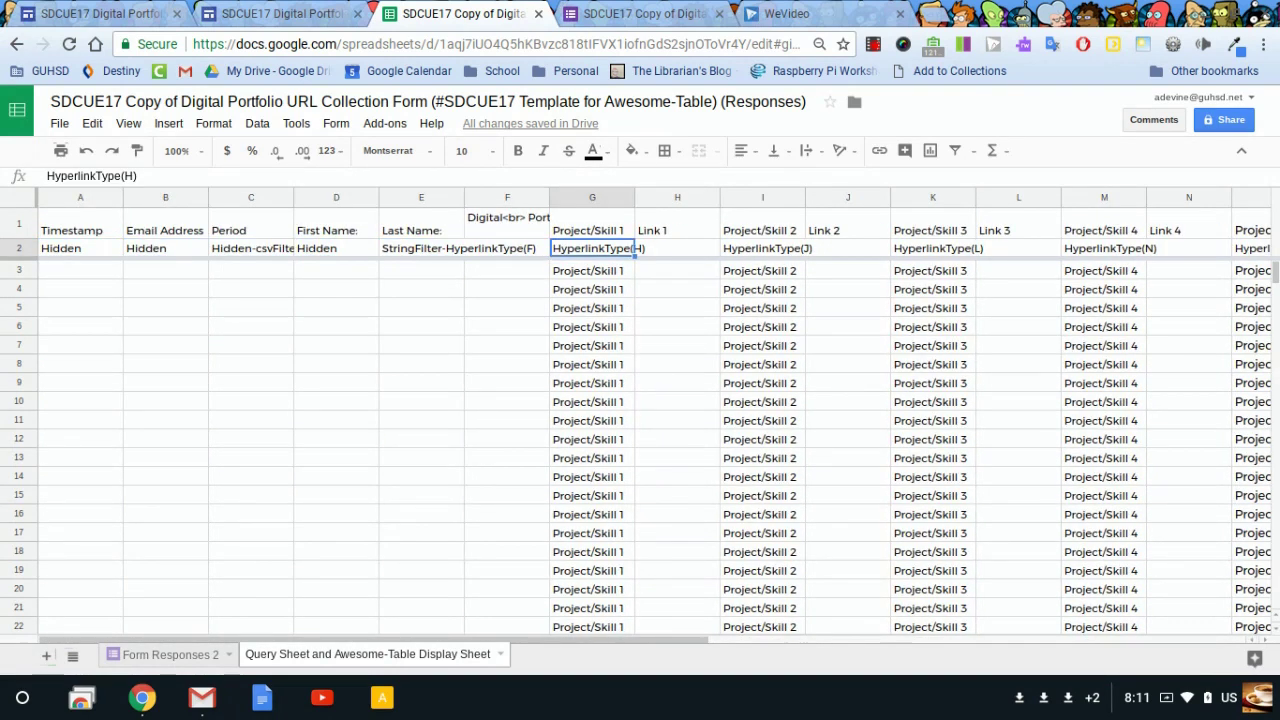
{"action": "key", "text": "Right"}
{"action": "key", "text": "Right"}
{"action": "key", "text": "Right"}
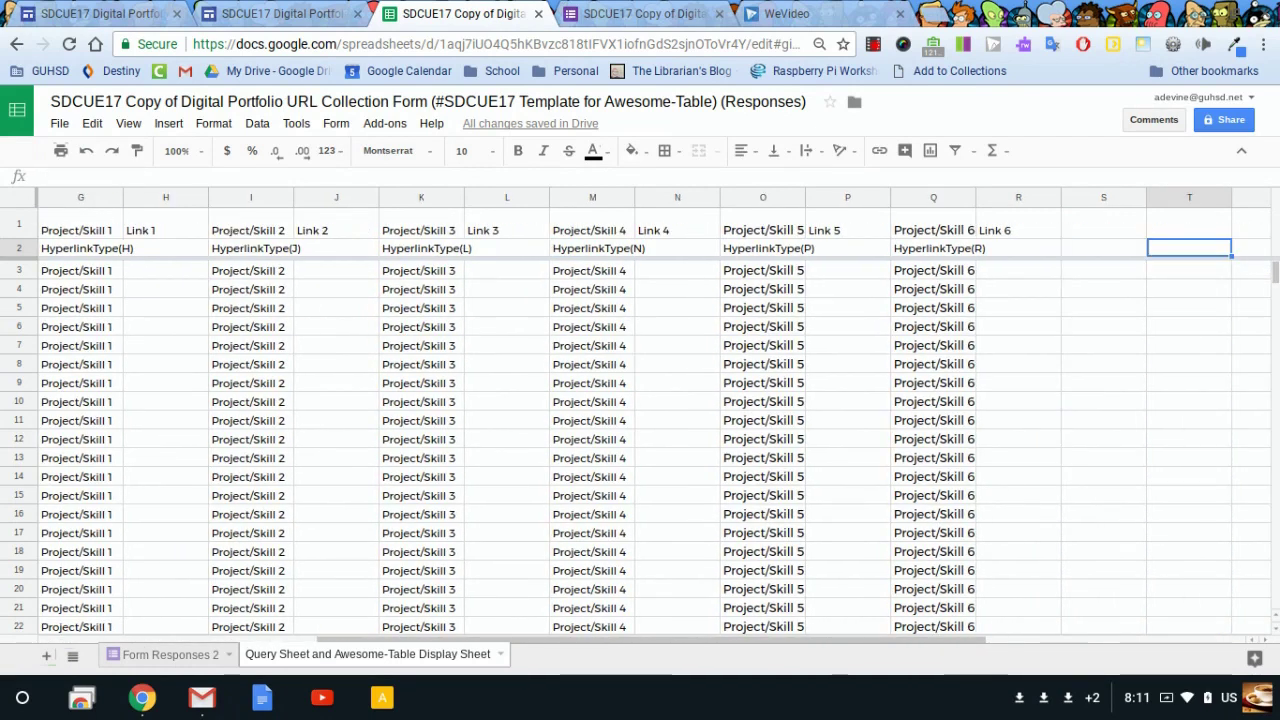
{"action": "key", "text": "Left"}
{"action": "key", "text": "Left"}
{"action": "key", "text": "Left"}
{"action": "key", "text": "Right"}
{"action": "key", "text": "Right"}
{"action": "key", "text": "Right"}
{"action": "key", "text": "Right"}
{"action": "key", "text": "Right"}
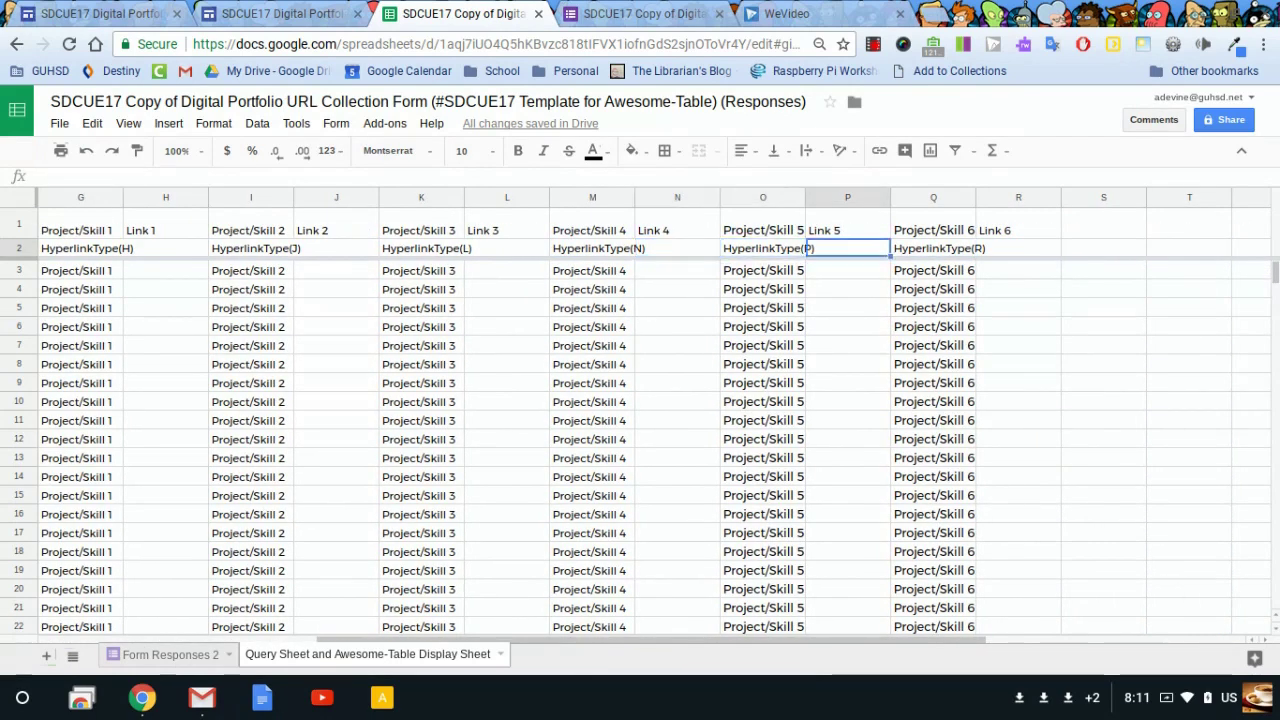
{"action": "key", "text": "Right"}
{"action": "key", "text": "Right"}
{"action": "key", "text": "Right"}
{"action": "key", "text": "Right"}
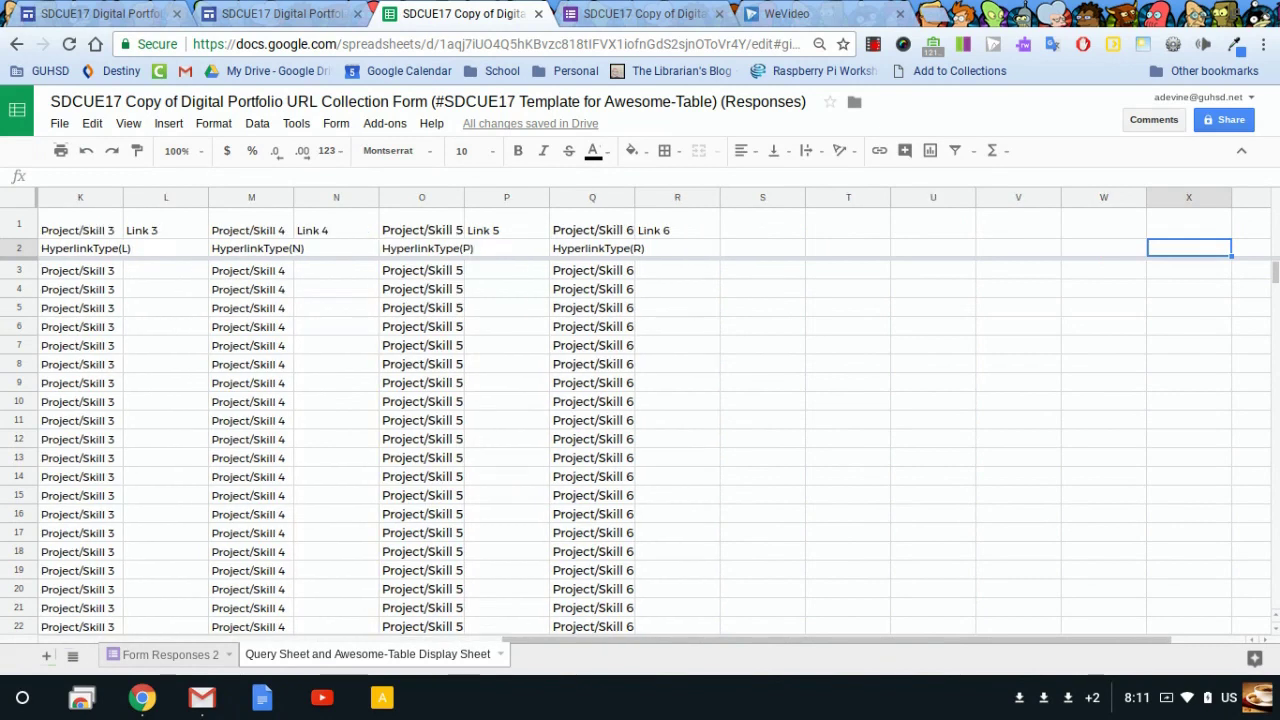
{"action": "key", "text": "Left"}
{"action": "key", "text": "Left"}
{"action": "key", "text": "Left"}
{"action": "key", "text": "Left"}
{"action": "key", "text": "Left"}
{"action": "key", "text": "Left"}
{"action": "key", "text": "Left"}
{"action": "key", "text": "Left"}
{"action": "key", "text": "Left"}
{"action": "key", "text": "Left"}
{"action": "key", "text": "Left"}
{"action": "key", "text": "Left"}
{"action": "key", "text": "Left"}
{"action": "key", "text": "Left"}
{"action": "key", "text": "Left"}
{"action": "key", "text": "Left"}
{"action": "key", "text": "Left"}
{"action": "key", "text": "Left"}
{"action": "key", "text": "Left"}
{"action": "key", "text": "Left"}
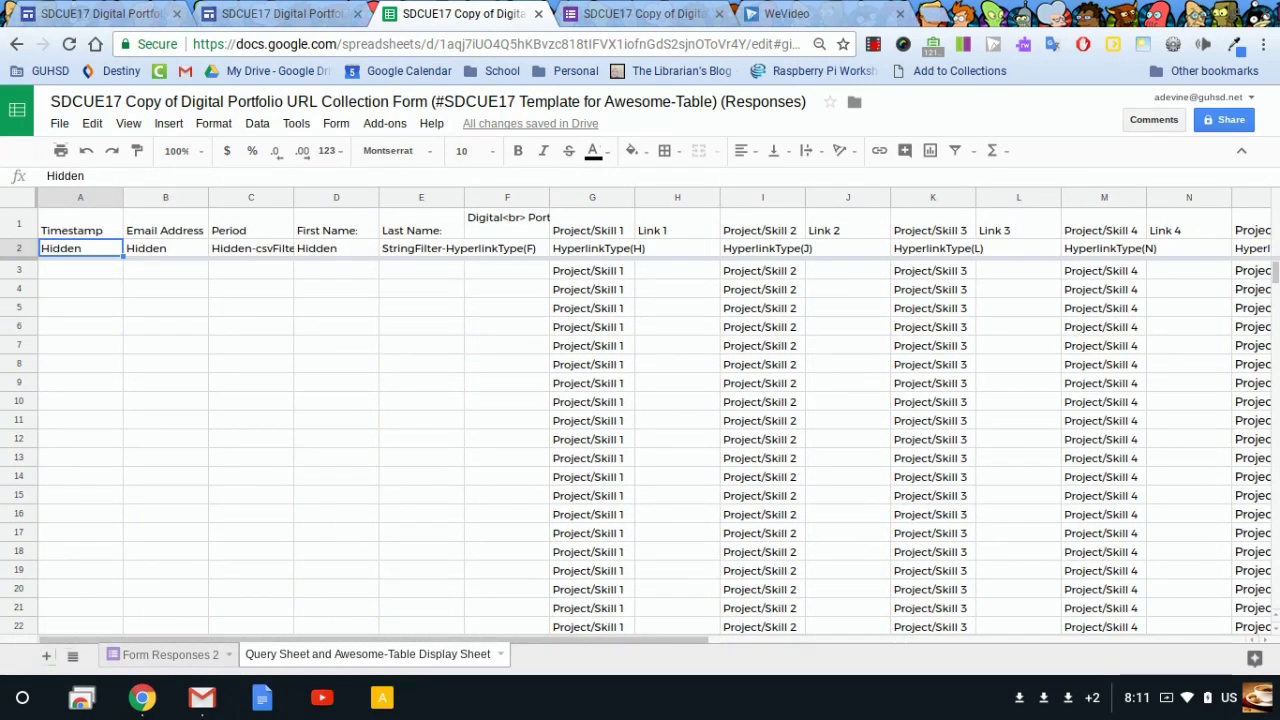
{"action": "key", "text": "Right"}
{"action": "key", "text": "Right"}
{"action": "key", "text": "Right"}
{"action": "key", "text": "Right"}
{"action": "key", "text": "Right"}
{"action": "key", "text": "Right"}
{"action": "key", "text": "Right"}
{"action": "key", "text": "Right"}
{"action": "key", "text": "Right"}
{"action": "key", "text": "Right"}
{"action": "key", "text": "Right"}
{"action": "key", "text": "Right"}
{"action": "key", "text": "Right"}
{"action": "key", "text": "Right"}
{"action": "key", "text": "Right"}
{"action": "key", "text": "Right"}
{"action": "key", "text": "Right"}
{"action": "key", "text": "Right"}
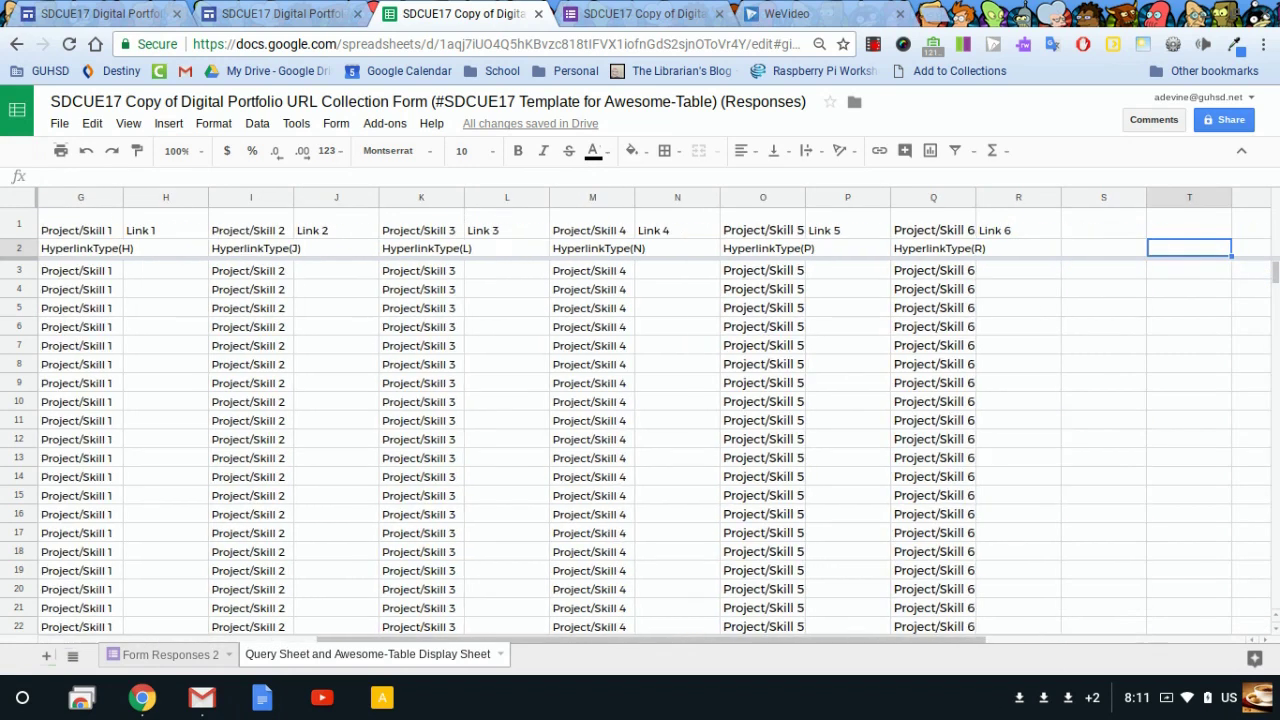
{"action": "key", "text": "Left"}
{"action": "key", "text": "Left"}
{"action": "key", "text": "Left"}
{"action": "key", "text": "Left"}
{"action": "key", "text": "Left"}
{"action": "key", "text": "Left"}
{"action": "key", "text": "Left"}
{"action": "key", "text": "Left"}
{"action": "key", "text": "Left"}
{"action": "key", "text": "Left"}
{"action": "key", "text": "Left"}
{"action": "key", "text": "Left"}
{"action": "key", "text": "Left"}
{"action": "key", "text": "Left"}
{"action": "key", "text": "Left"}
{"action": "key", "text": "Left"}
{"action": "key", "text": "Left"}
{"action": "key", "text": "Left"}
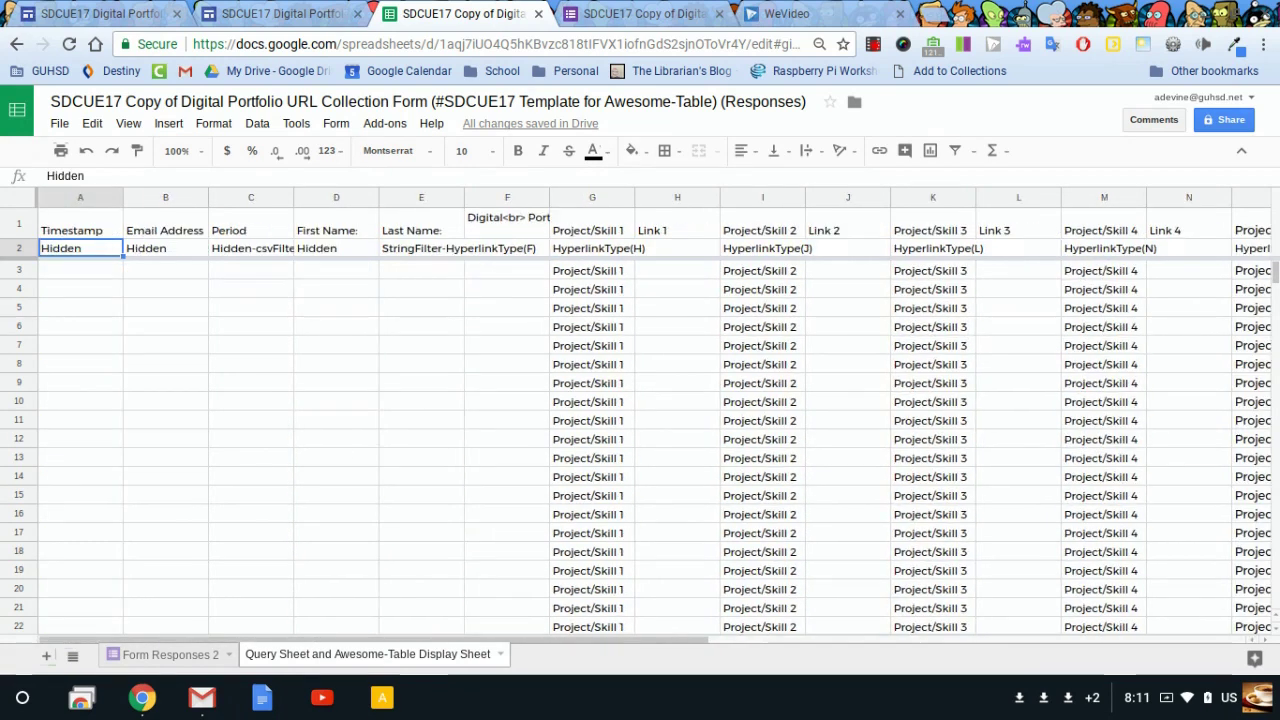
Step: Inspect the Project/Skill 1 formula in column G and compare the header query formulas in G1 and I1
{"action": "left_click", "coordinate": [836, 406]}
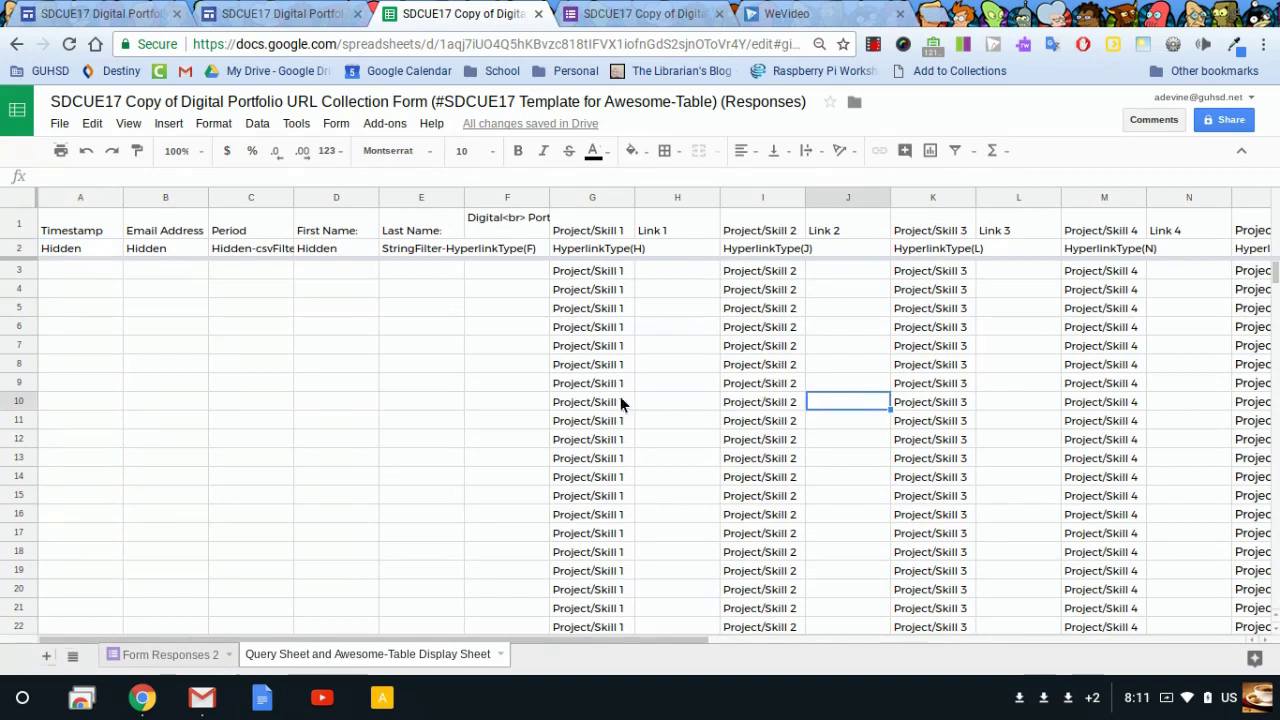
{"action": "left_click", "coordinate": [590, 347]}
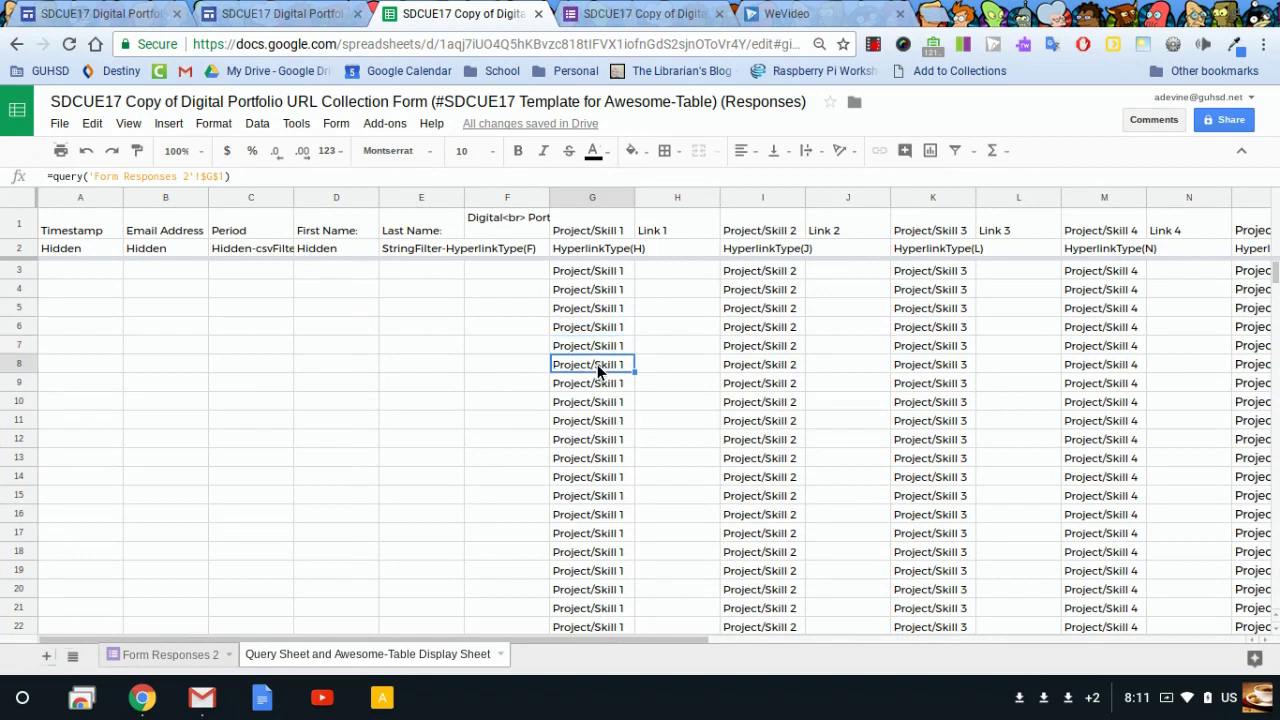
{"action": "left_click", "coordinate": [403, 370]}
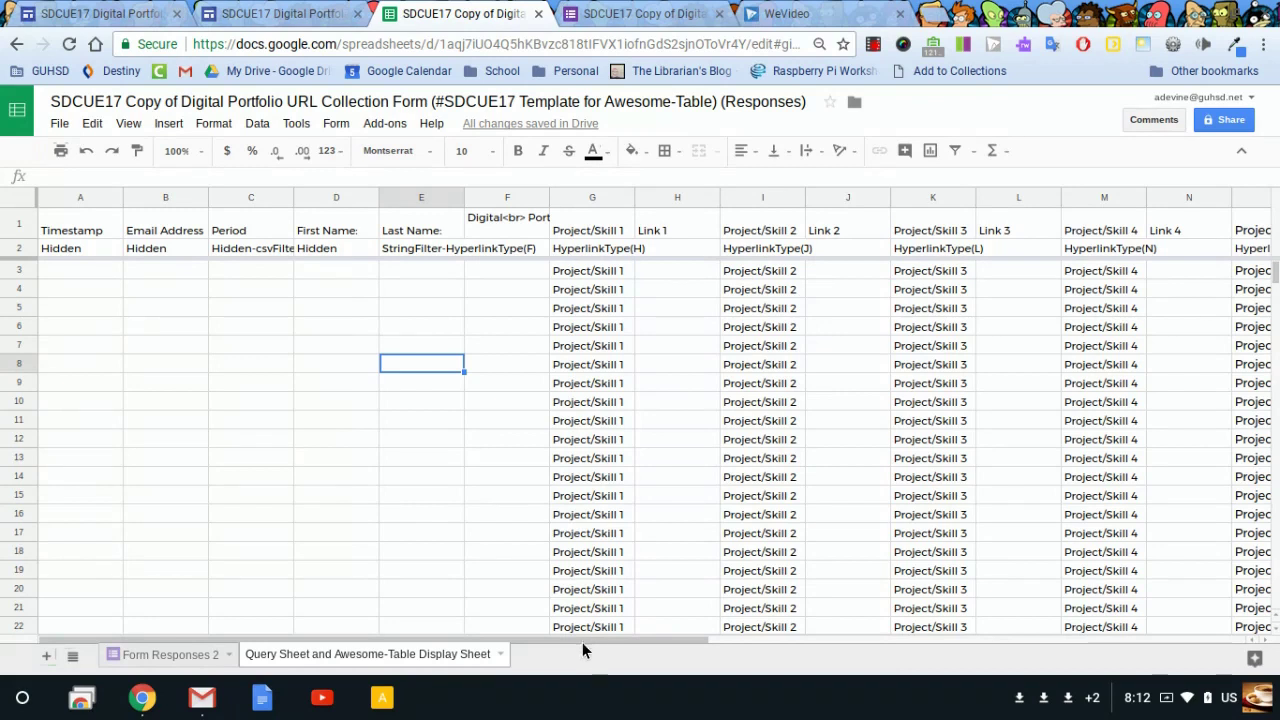
{"action": "key", "text": "Up"}
{"action": "key", "text": "Up"}
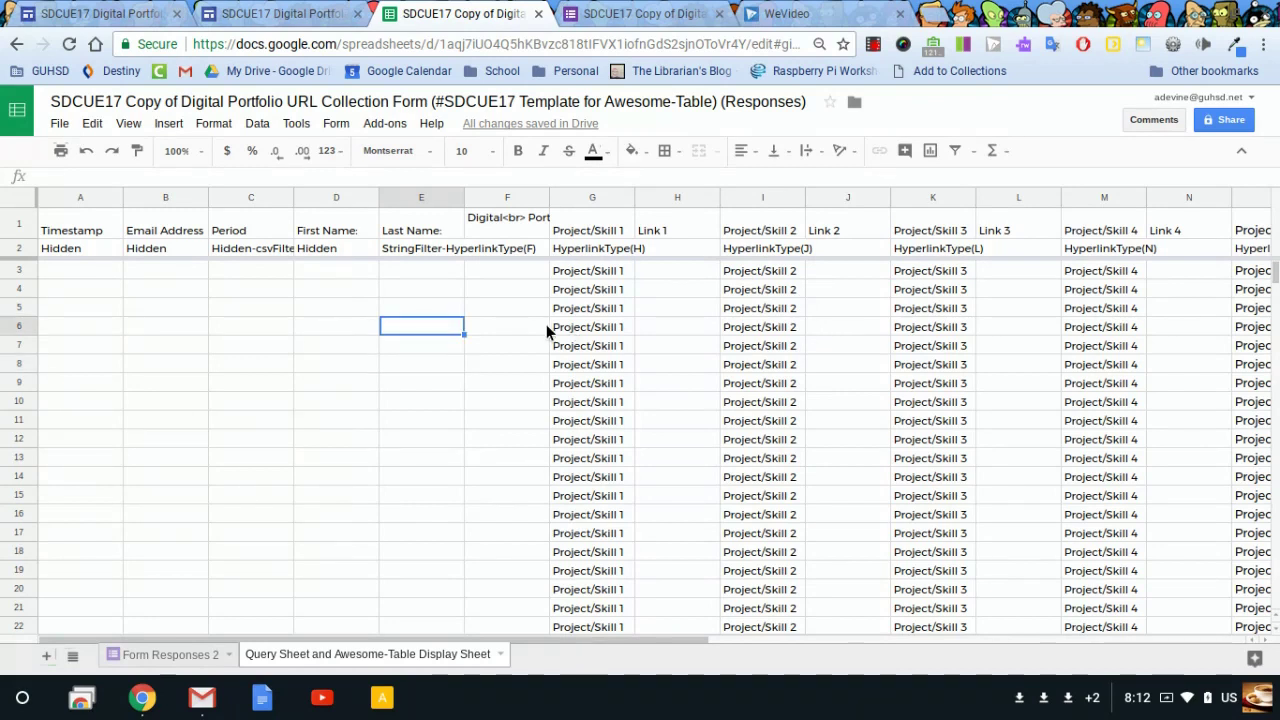
{"action": "left_click", "coordinate": [589, 235]}
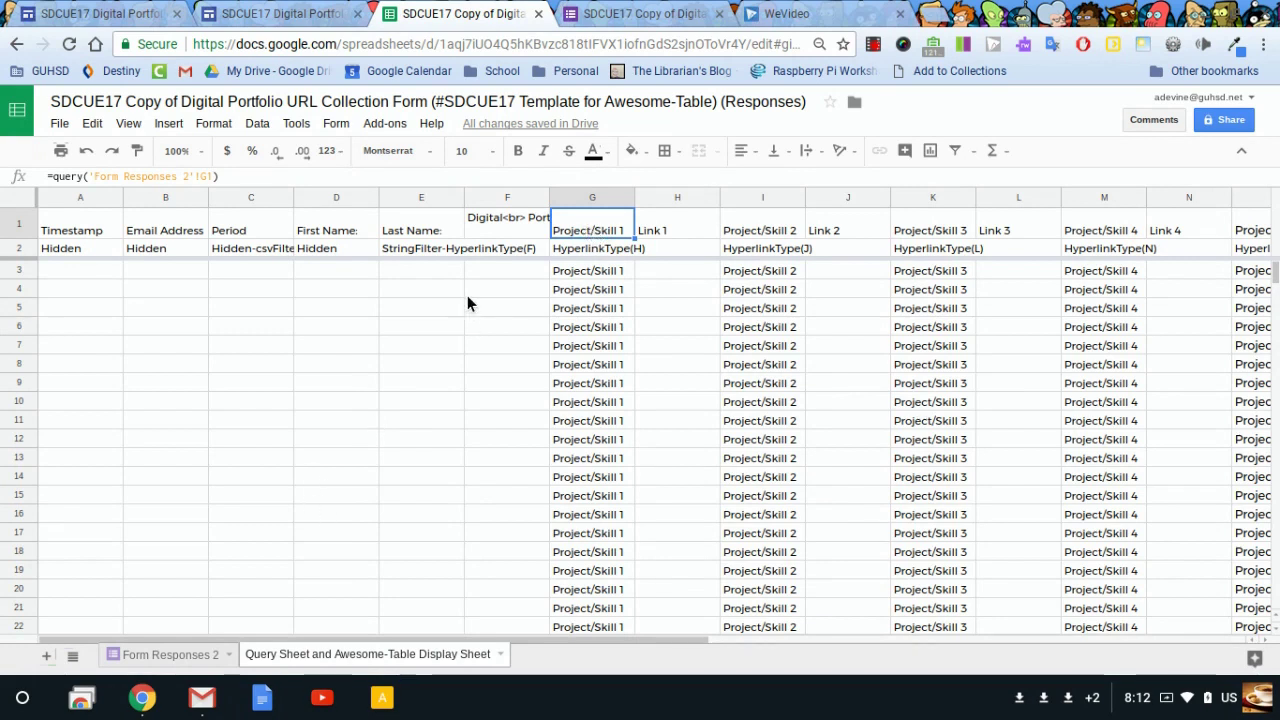
{"action": "left_click", "coordinate": [749, 223]}
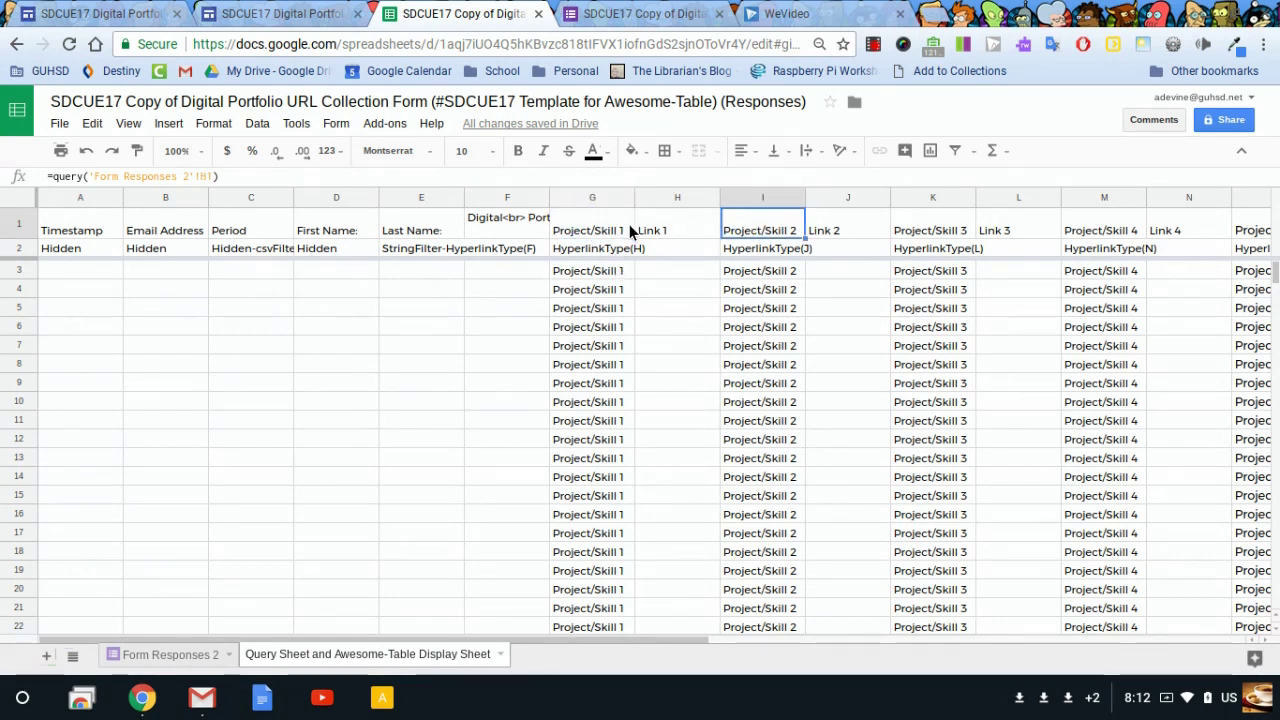
{"action": "left_click", "coordinate": [571, 225]}
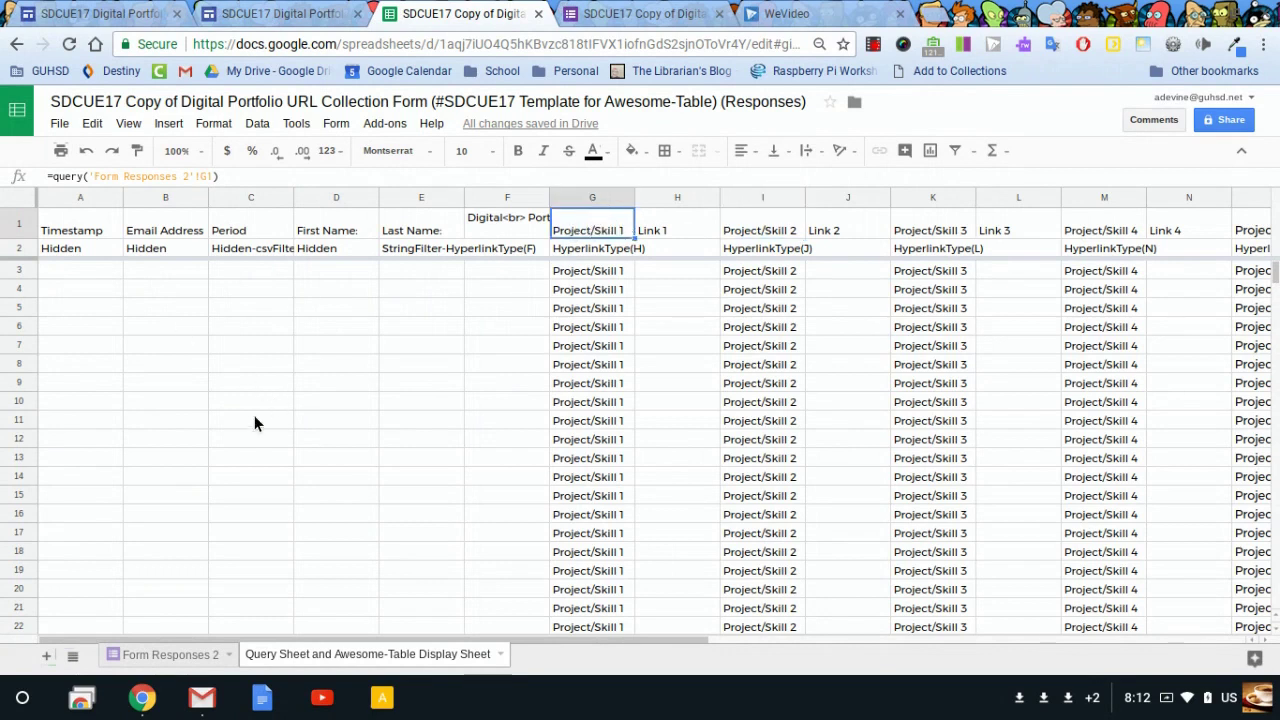
{"action": "left_click", "coordinate": [762, 228]}
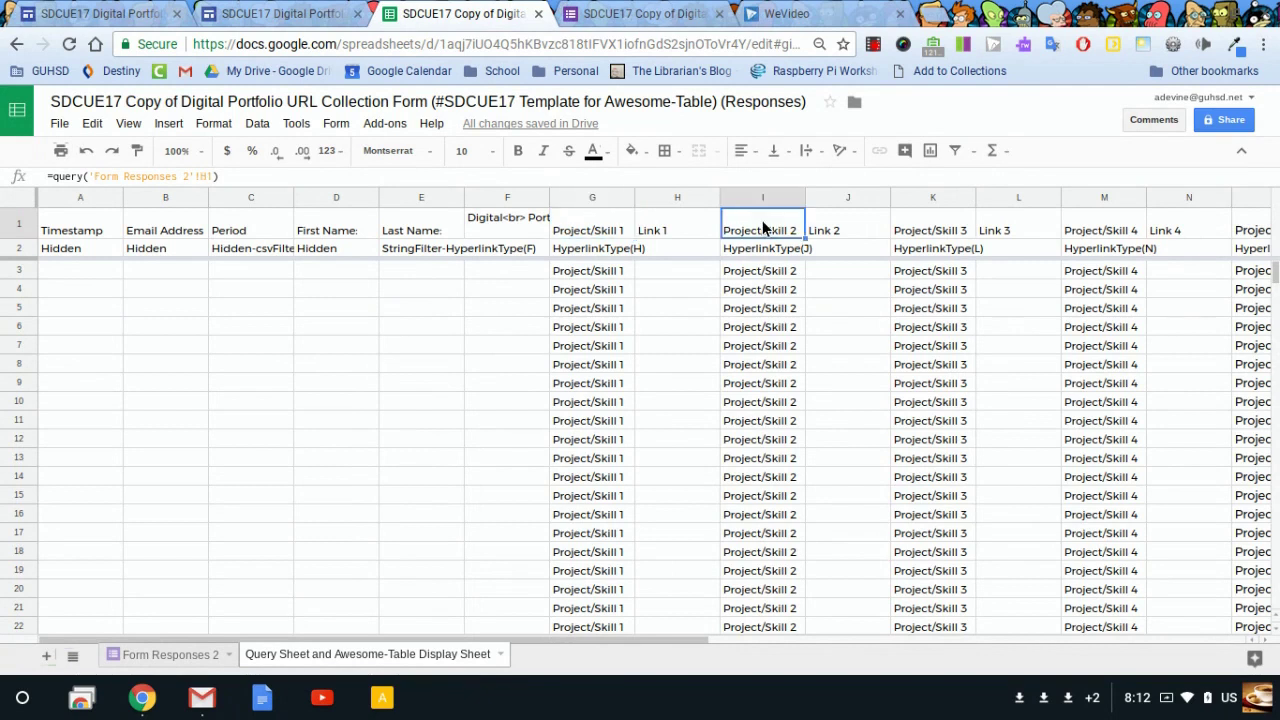
Step: Check the Form Responses 2 headers and the linked form against the Project/Skill 1 header formula in G1 of the display sheet
{"action": "left_click", "coordinate": [160, 655]}
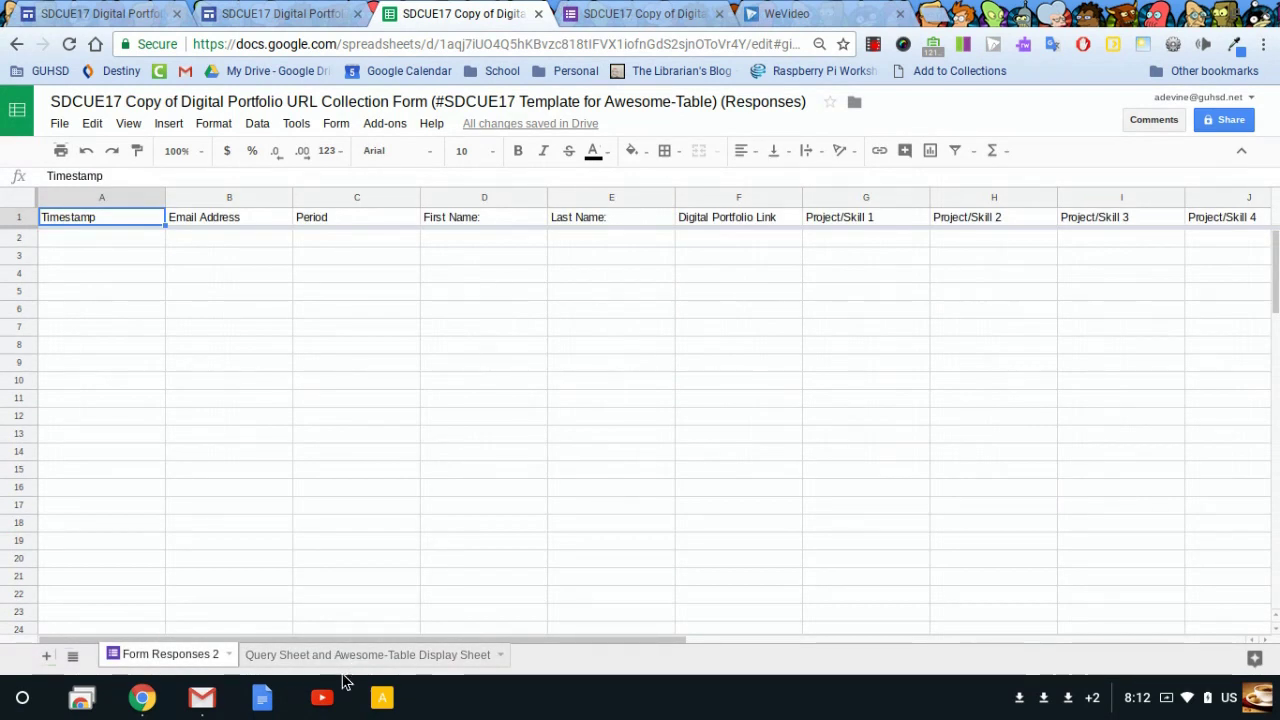
{"action": "left_click", "coordinate": [627, 12]}
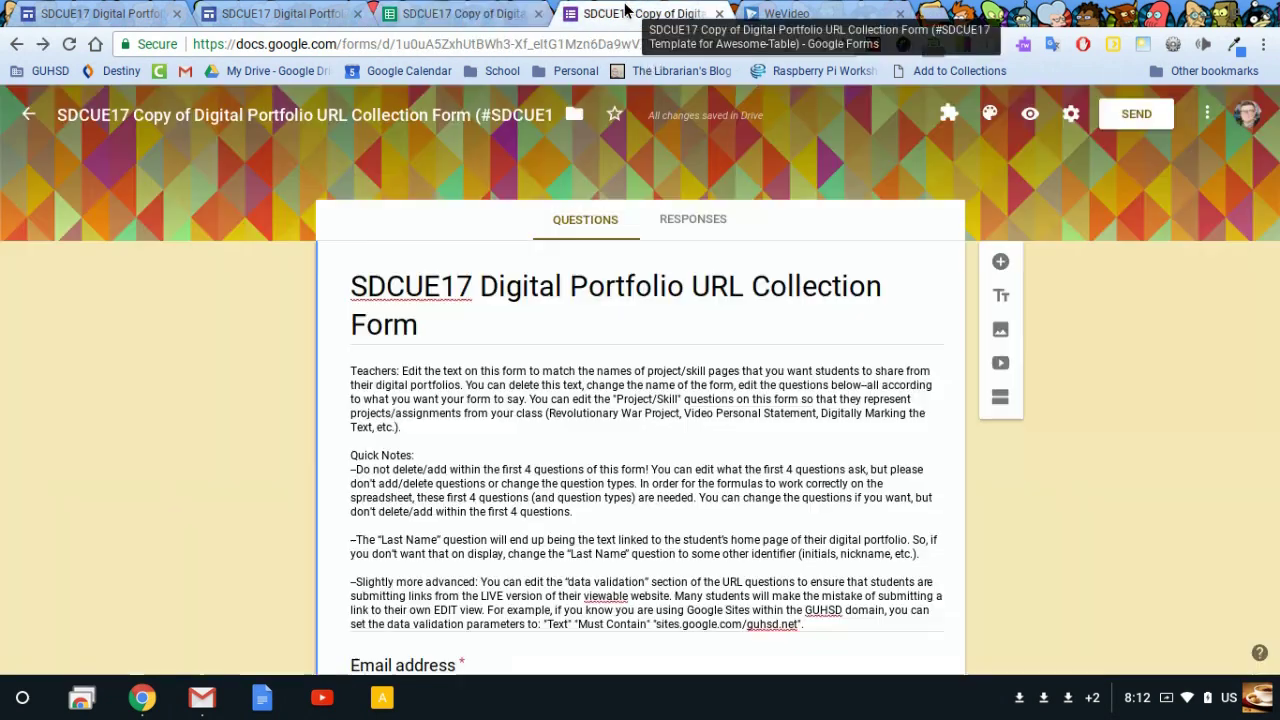
{"action": "left_click", "coordinate": [432, 12]}
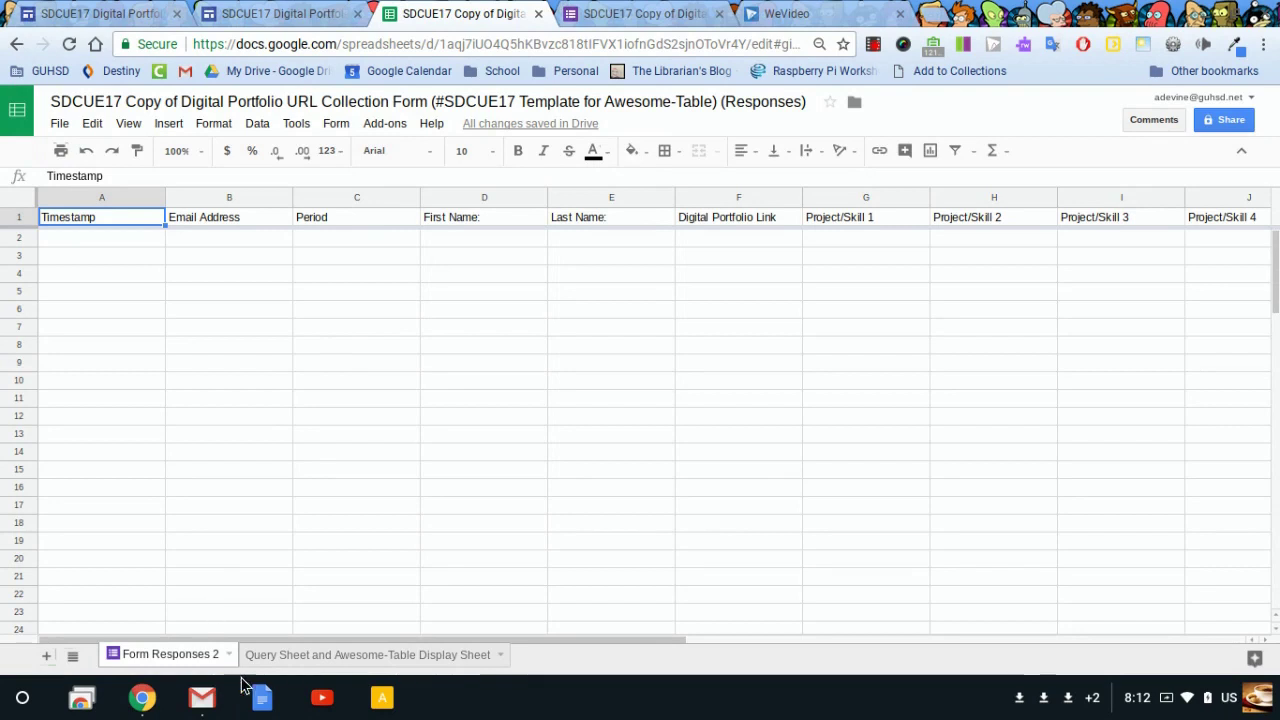
{"action": "left_click", "coordinate": [286, 652]}
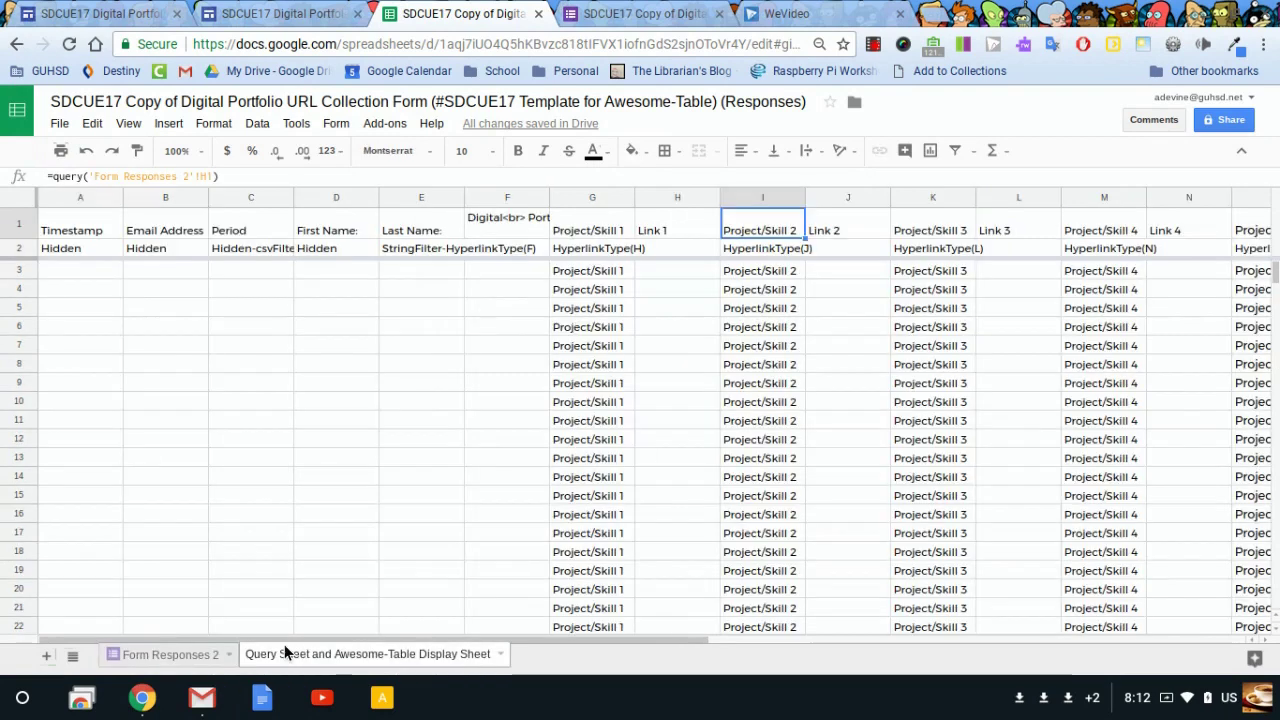
{"action": "left_click", "coordinate": [580, 217]}
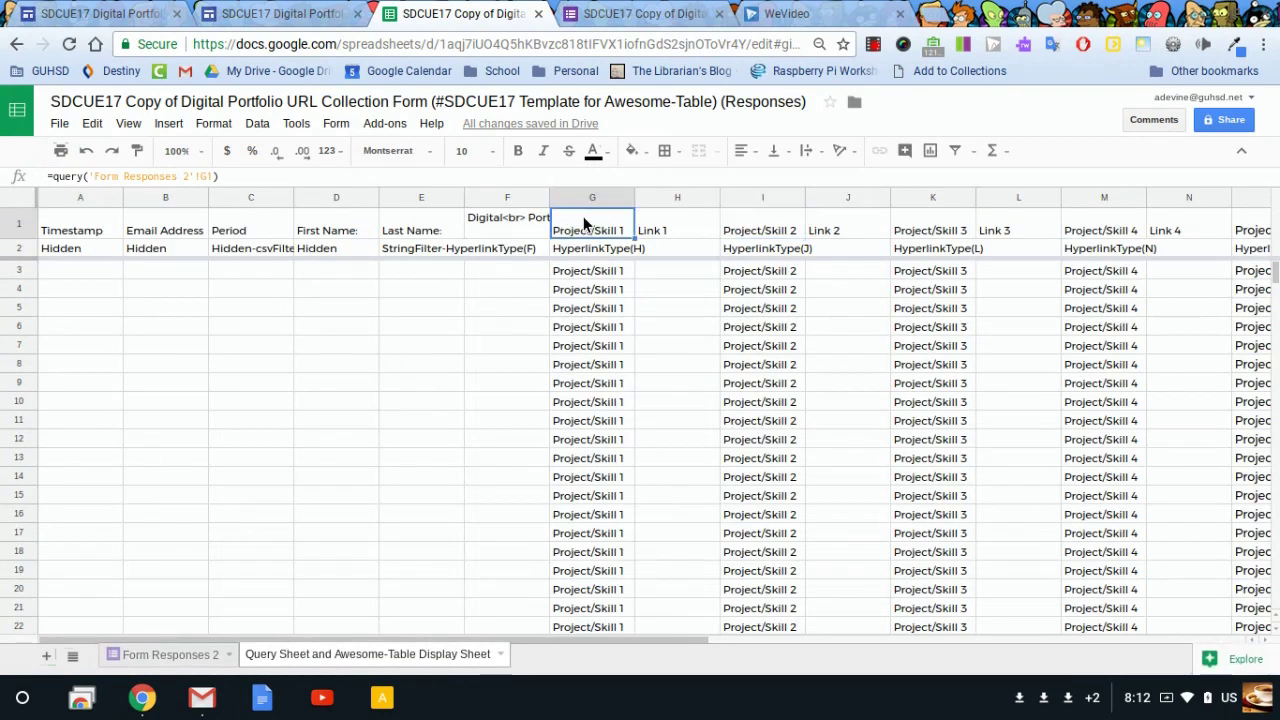
Step: Review the form's questions from Email address through Digital Portfolio Link, including the Period question's dropdown options
{"action": "left_click", "coordinate": [632, 12]}
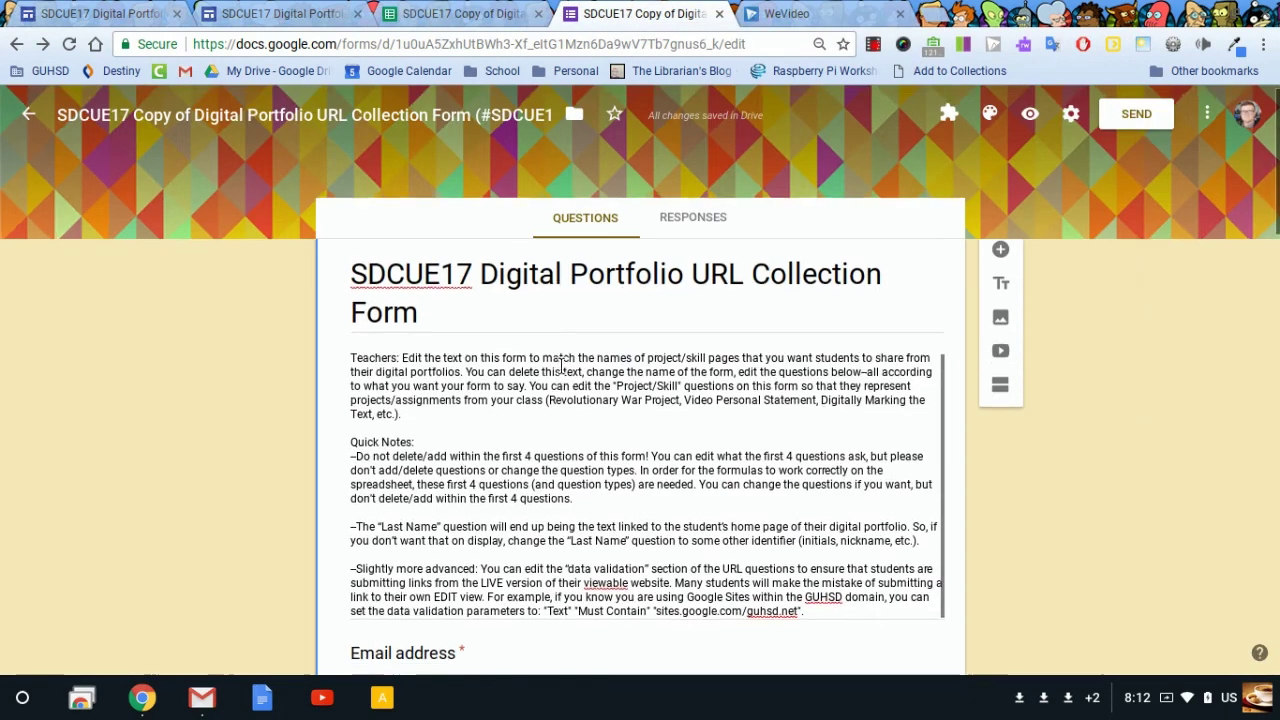
{"action": "scroll", "coordinate": [248, 482], "scroll_direction": "down", "scroll_amount": 4}
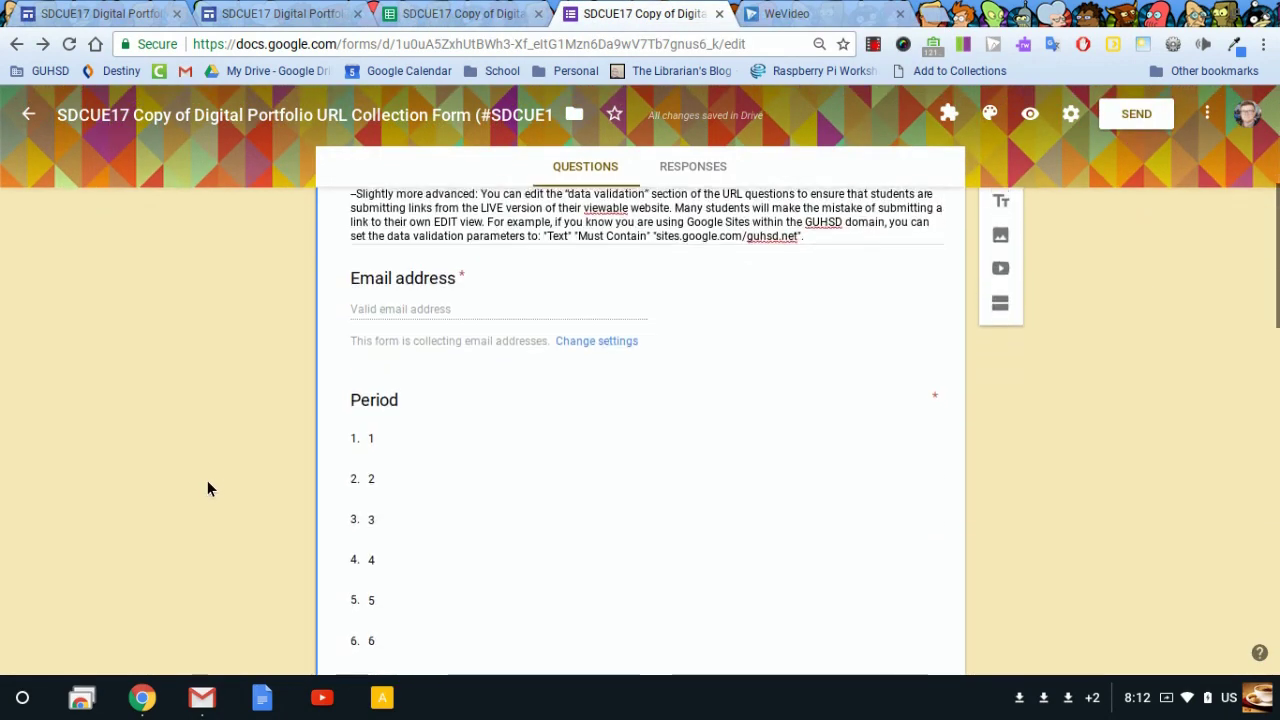
{"action": "scroll", "coordinate": [315, 328], "scroll_direction": "up", "scroll_amount": 1}
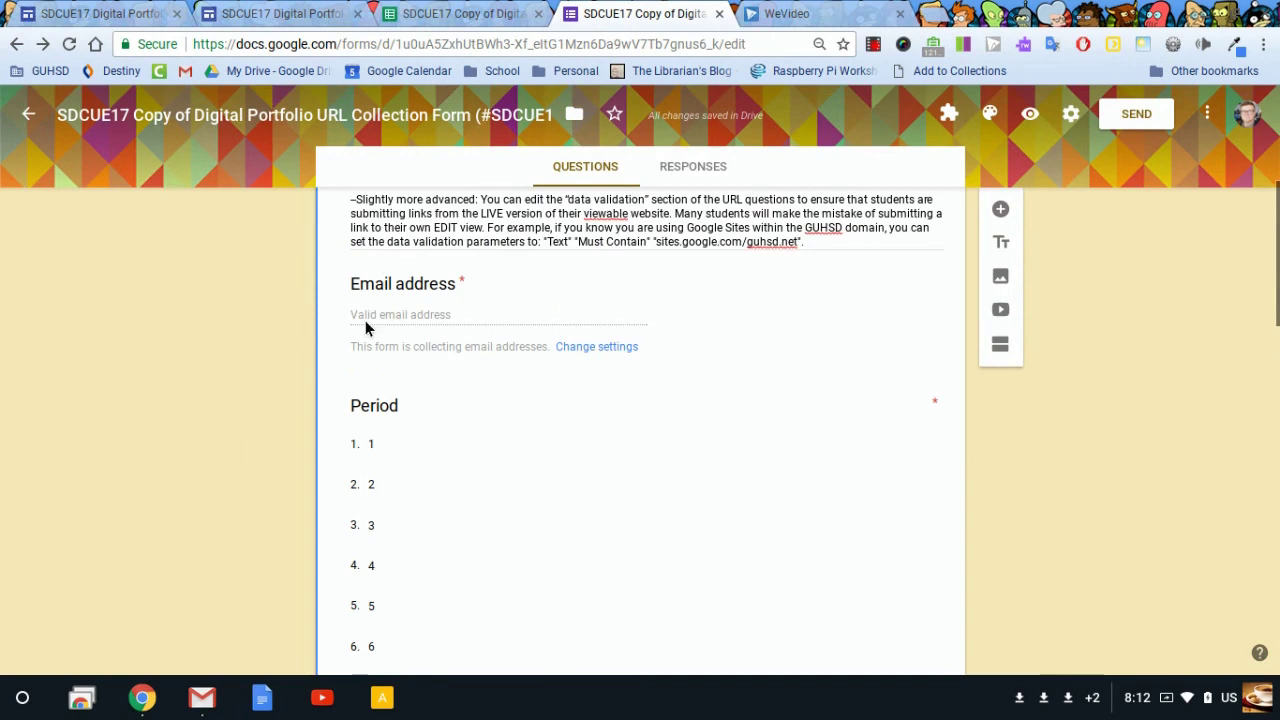
{"action": "scroll", "coordinate": [225, 409], "scroll_direction": "down", "scroll_amount": 1}
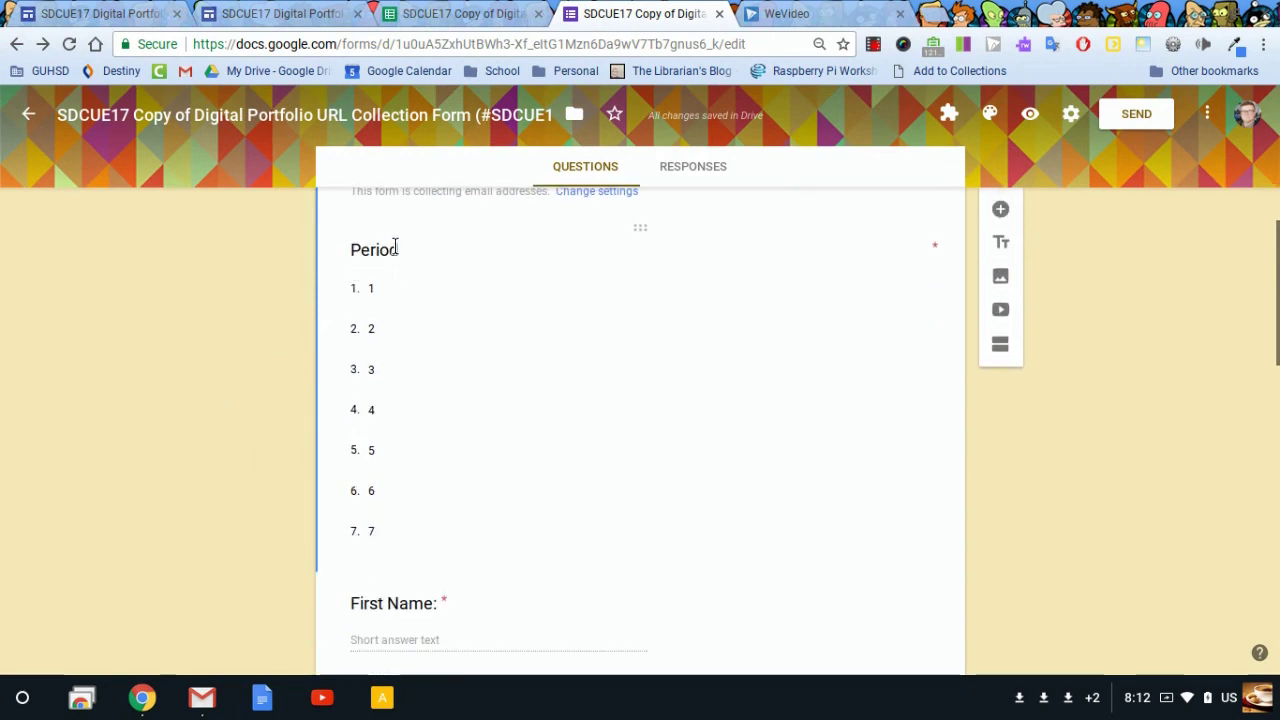
{"action": "left_click", "coordinate": [423, 251]}
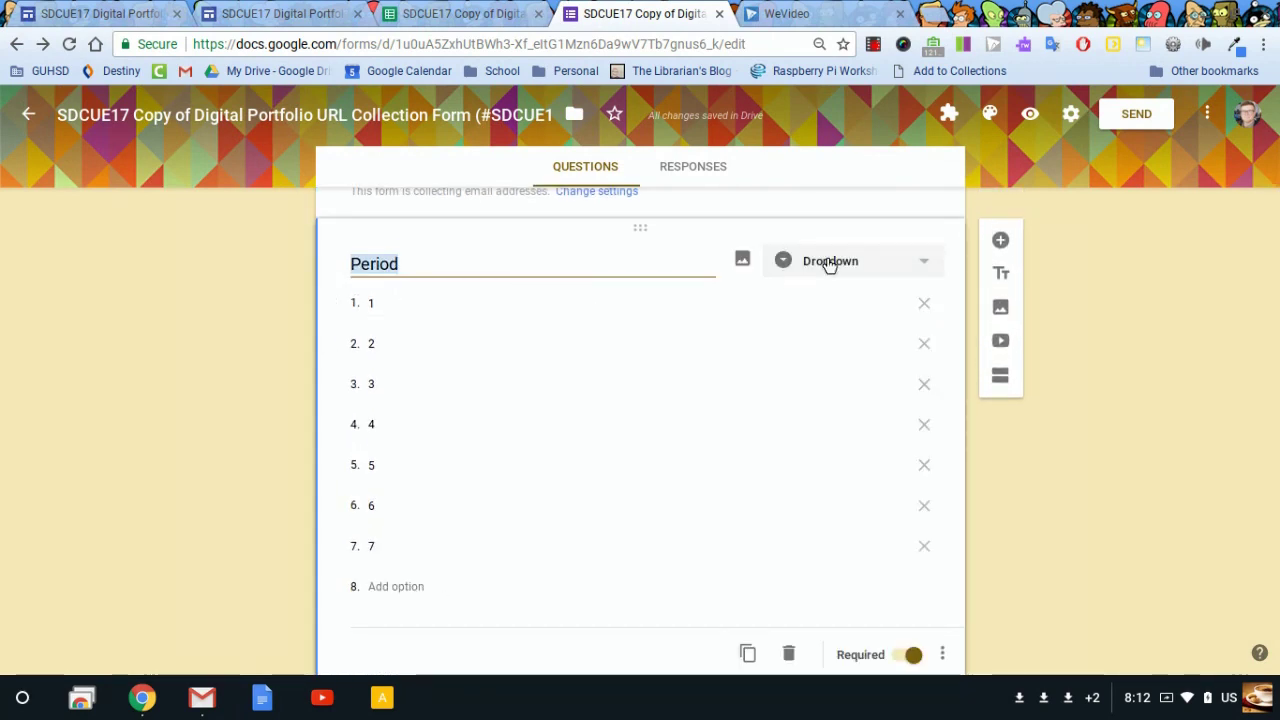
{"action": "scroll", "coordinate": [214, 455], "scroll_direction": "down", "scroll_amount": 1}
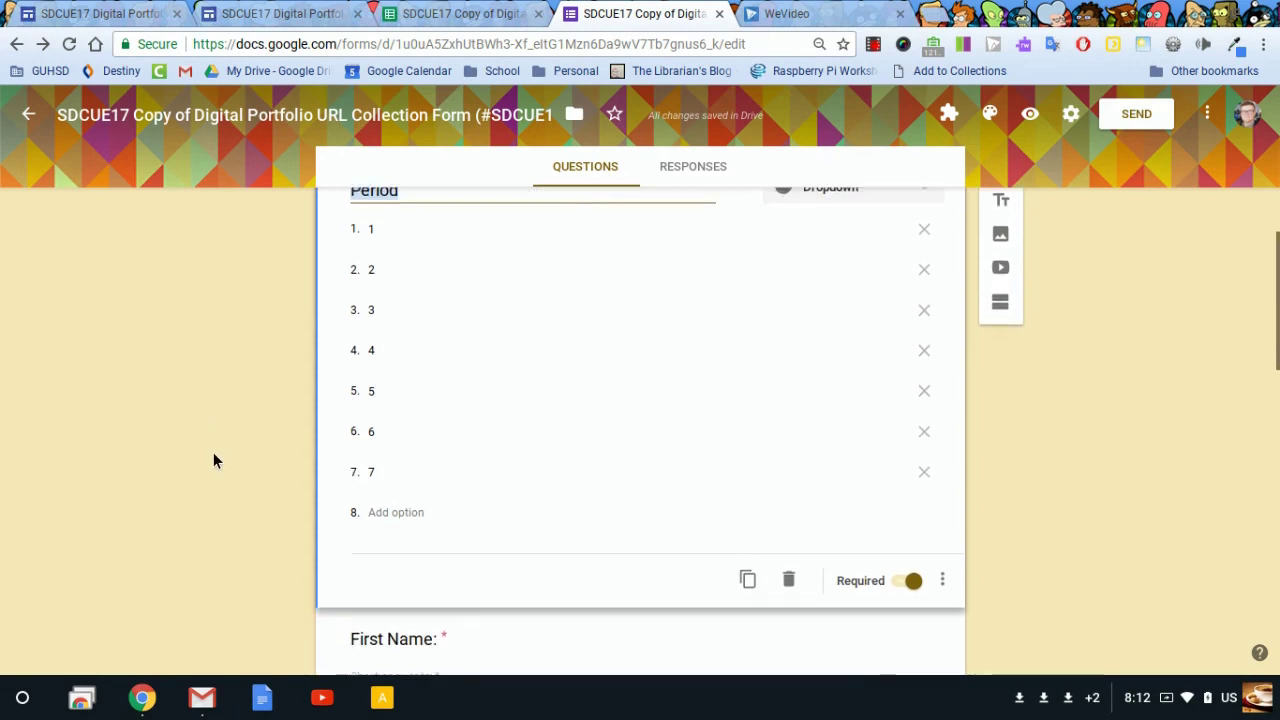
{"action": "scroll", "coordinate": [213, 455], "scroll_direction": "down", "scroll_amount": 2}
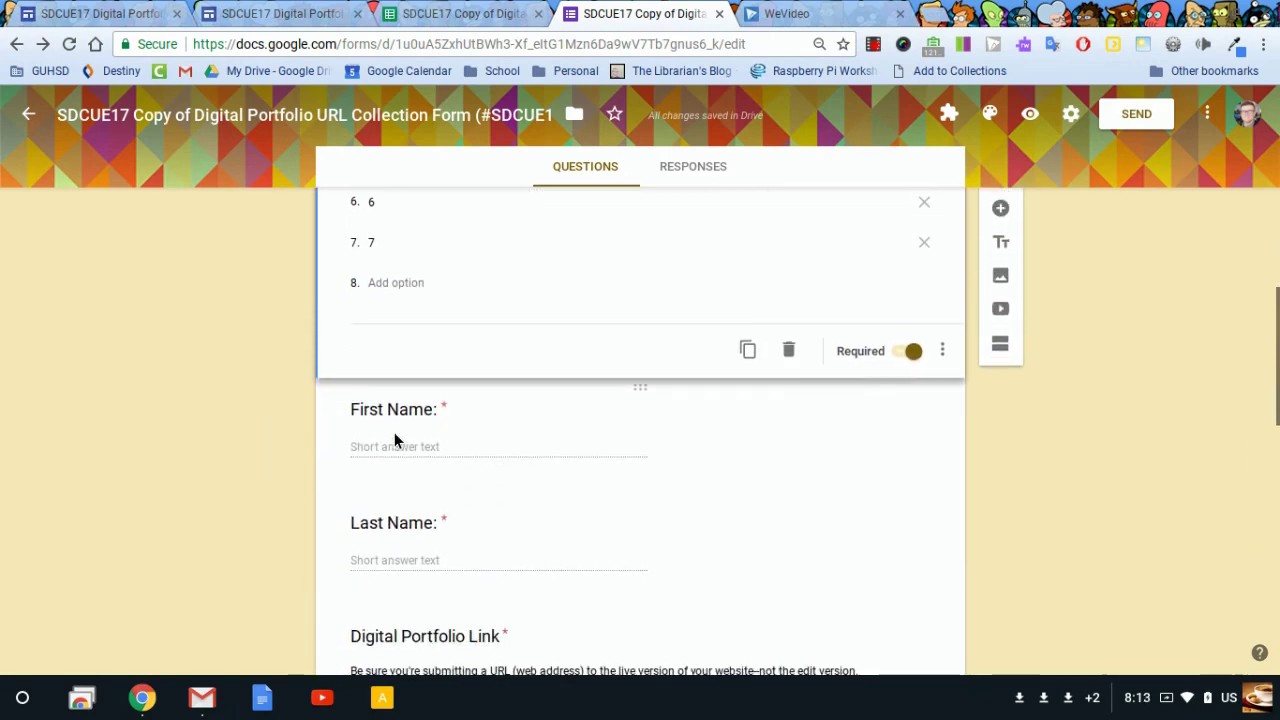
{"action": "left_click", "coordinate": [394, 438]}
{"action": "scroll", "coordinate": [206, 512], "scroll_direction": "down", "scroll_amount": 2}
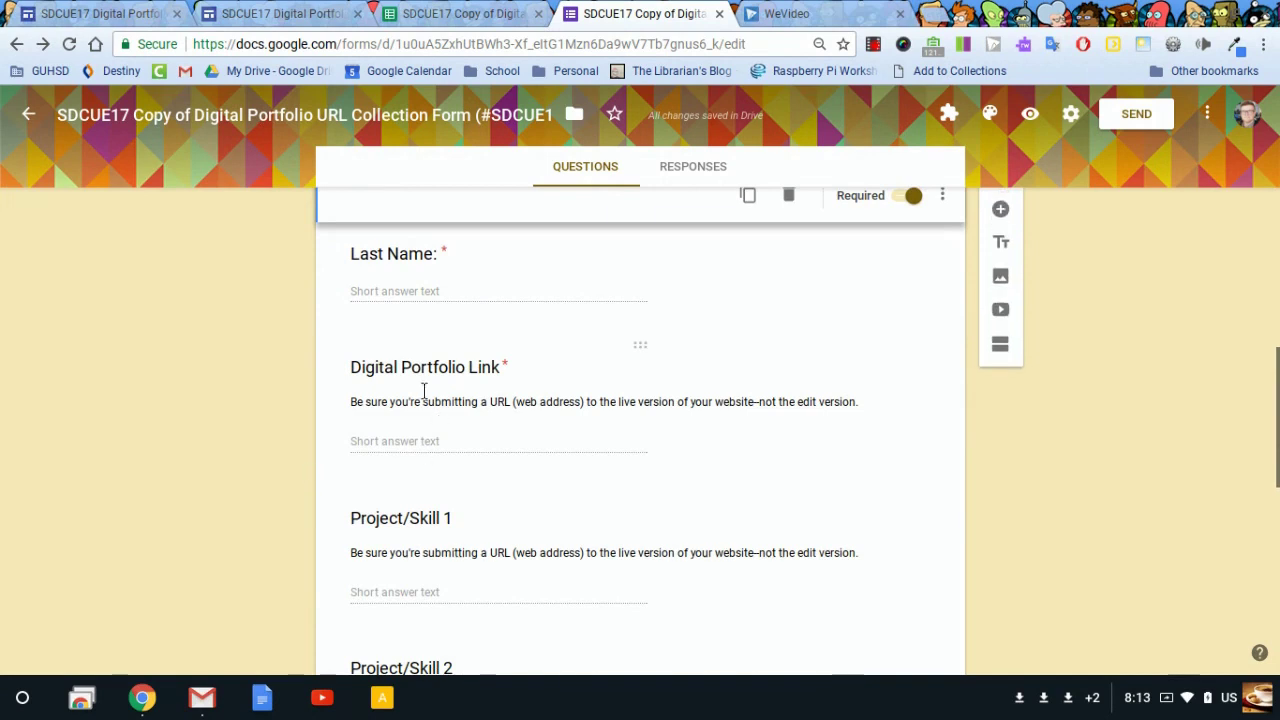
{"action": "left_click", "coordinate": [427, 441]}
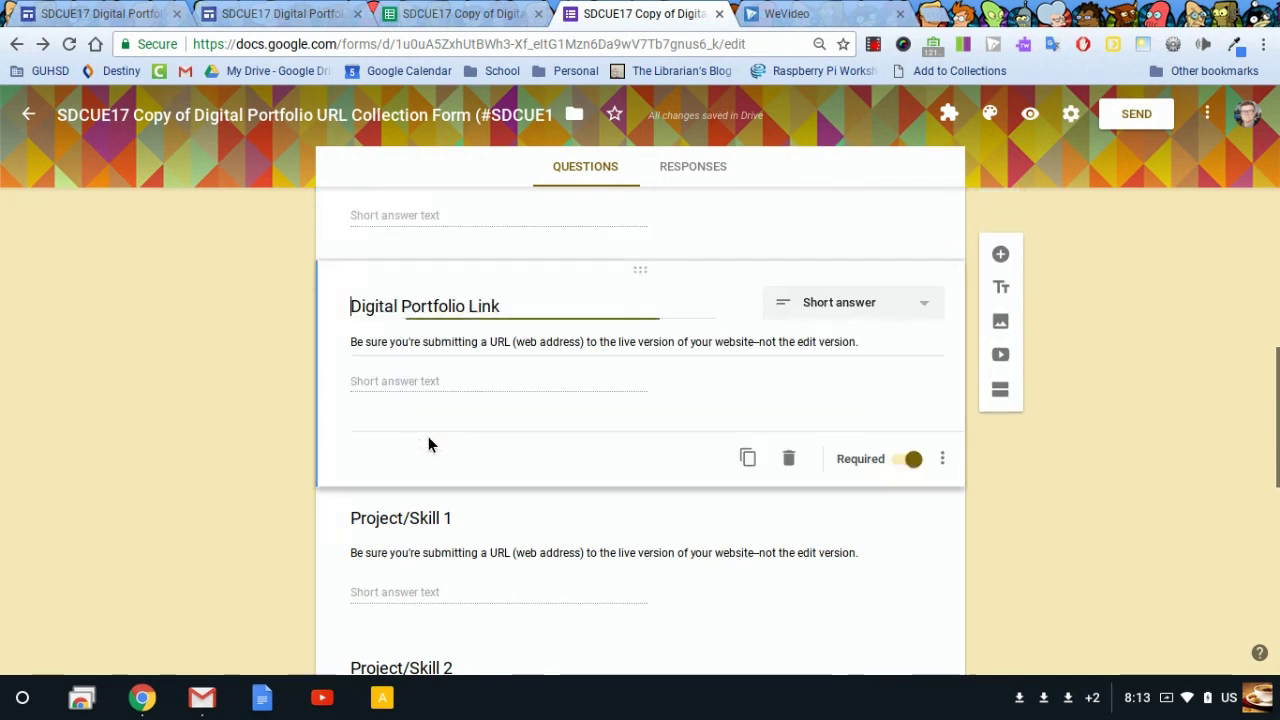
{"action": "left_click", "coordinate": [405, 376]}
{"action": "scroll", "coordinate": [243, 520], "scroll_direction": "down", "scroll_amount": 1}
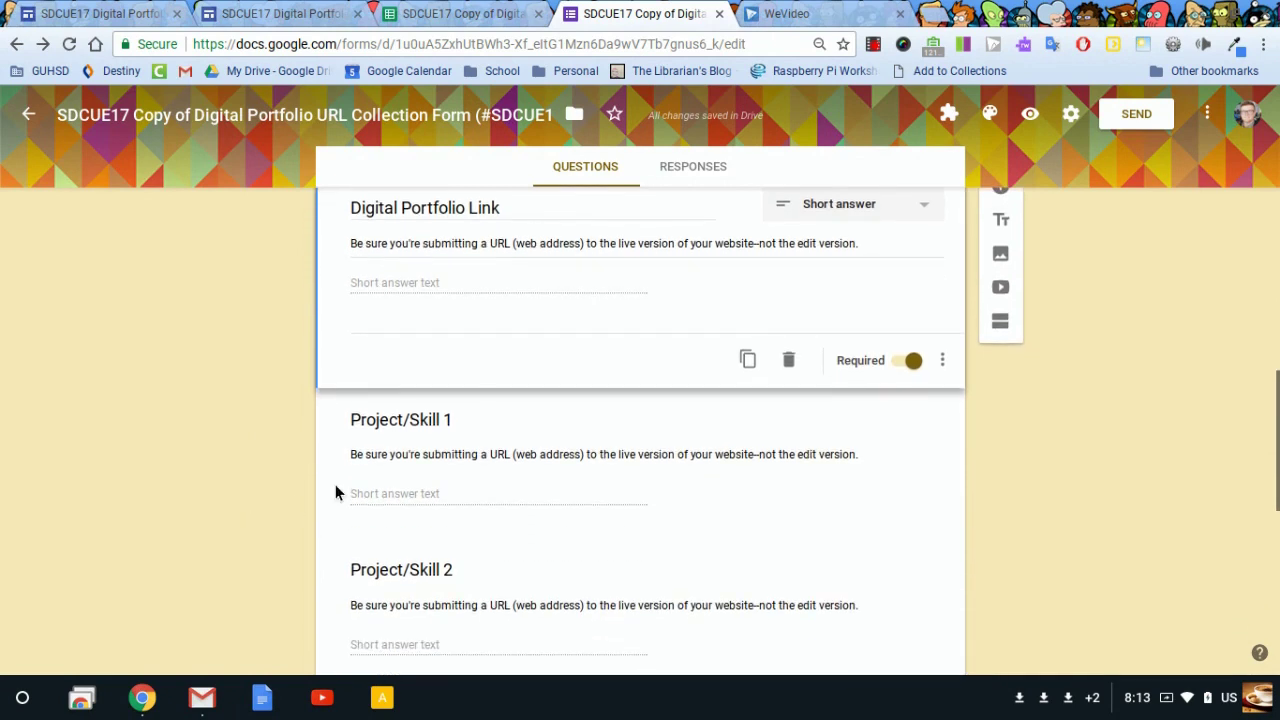
Step: Rename the form's Project/Skill 1 question to "About Me"
{"action": "left_click", "coordinate": [397, 420]}
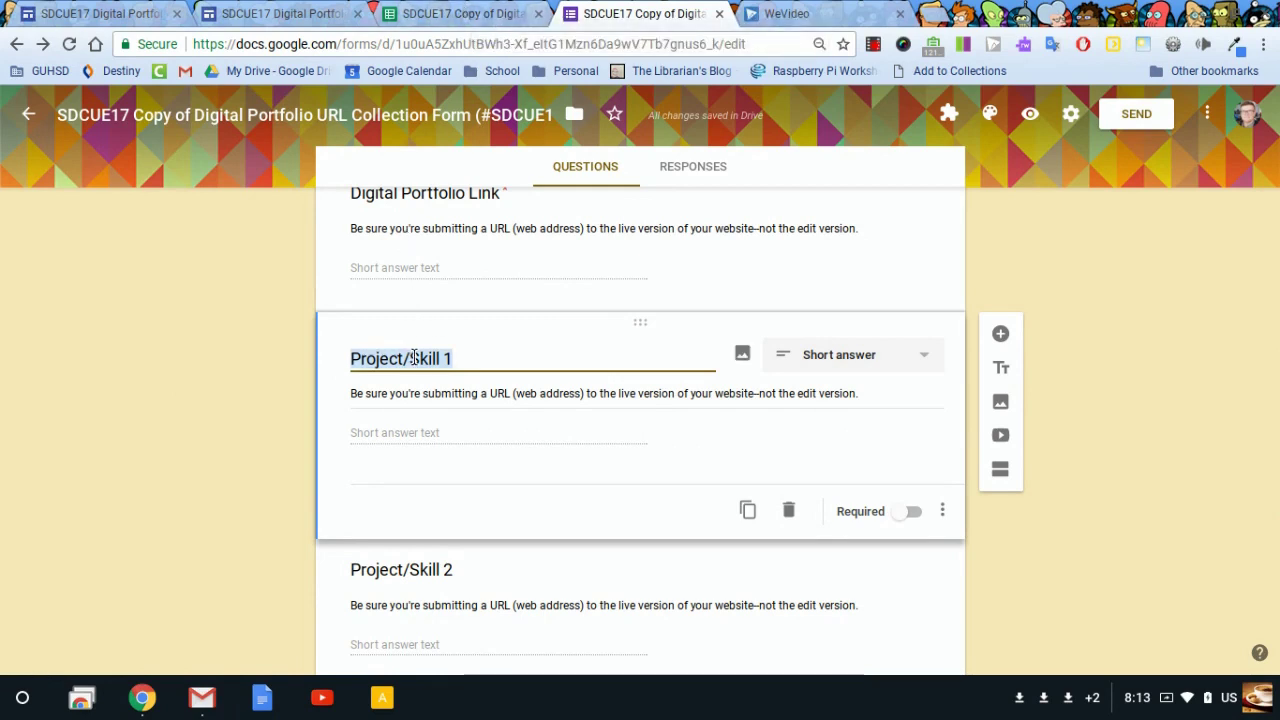
{"action": "type", "text": "A"}
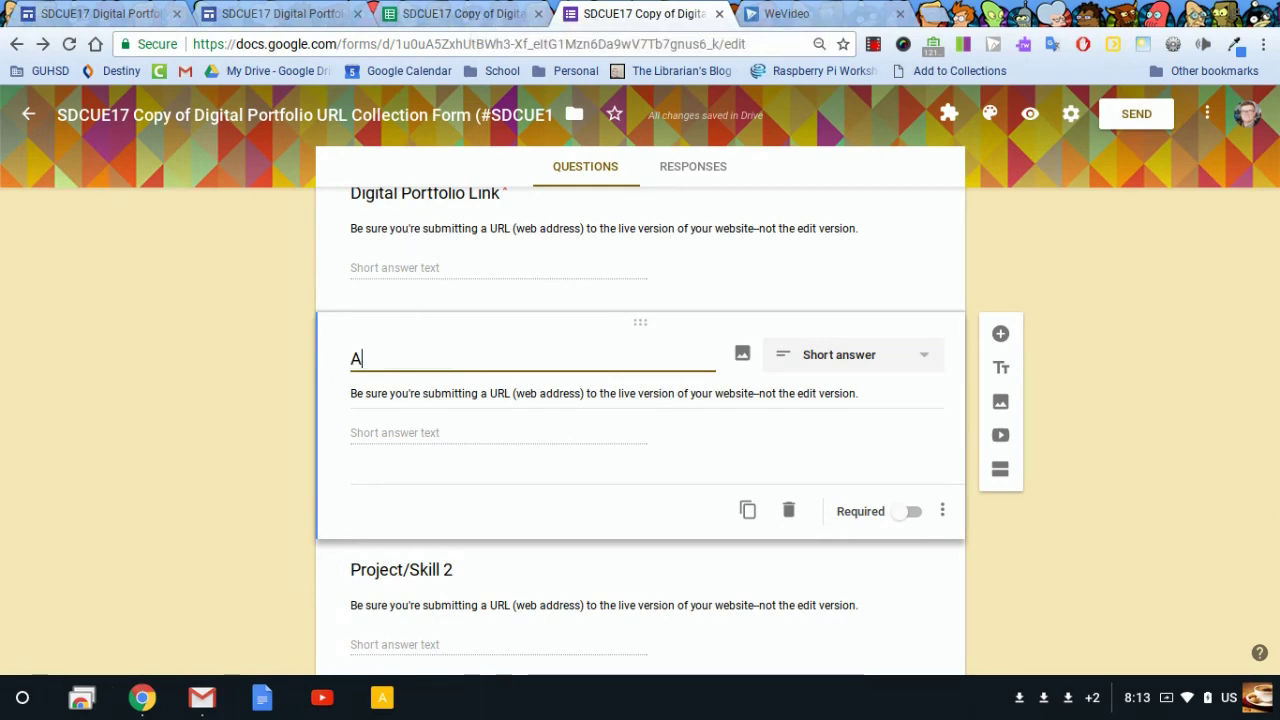
{"action": "type", "text": "bout Me"}
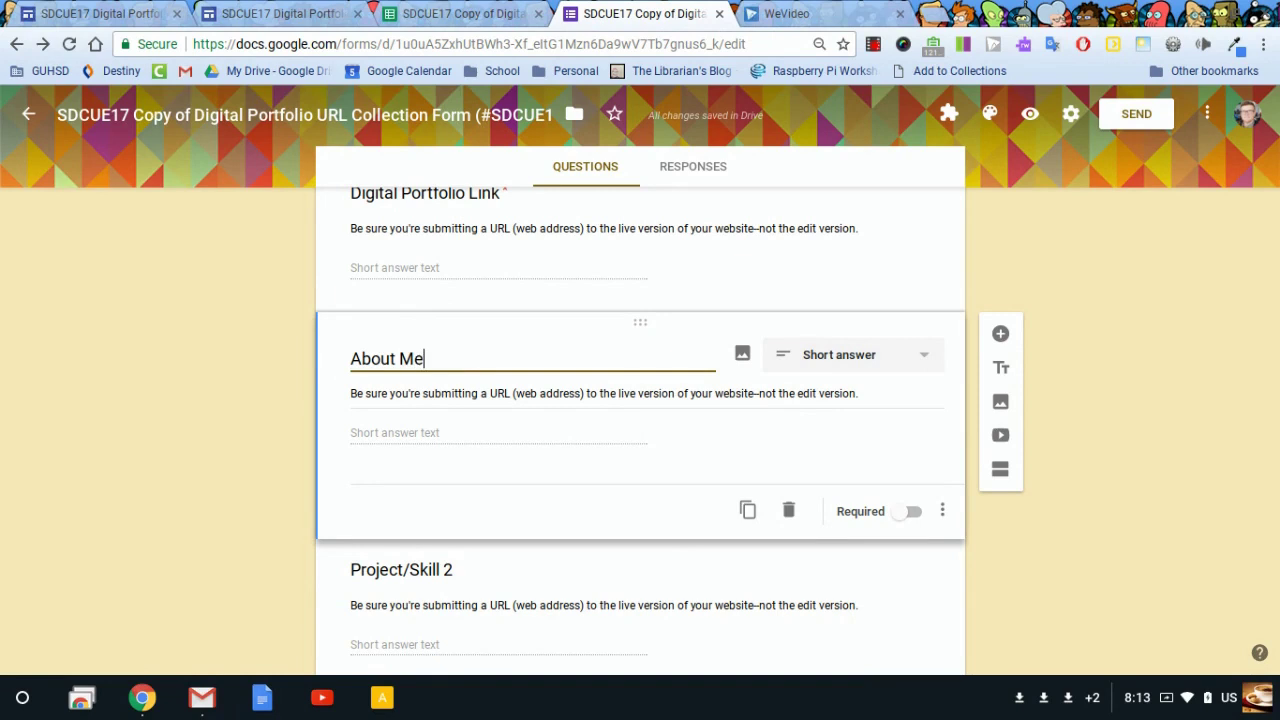
{"action": "left_click", "coordinate": [231, 398]}
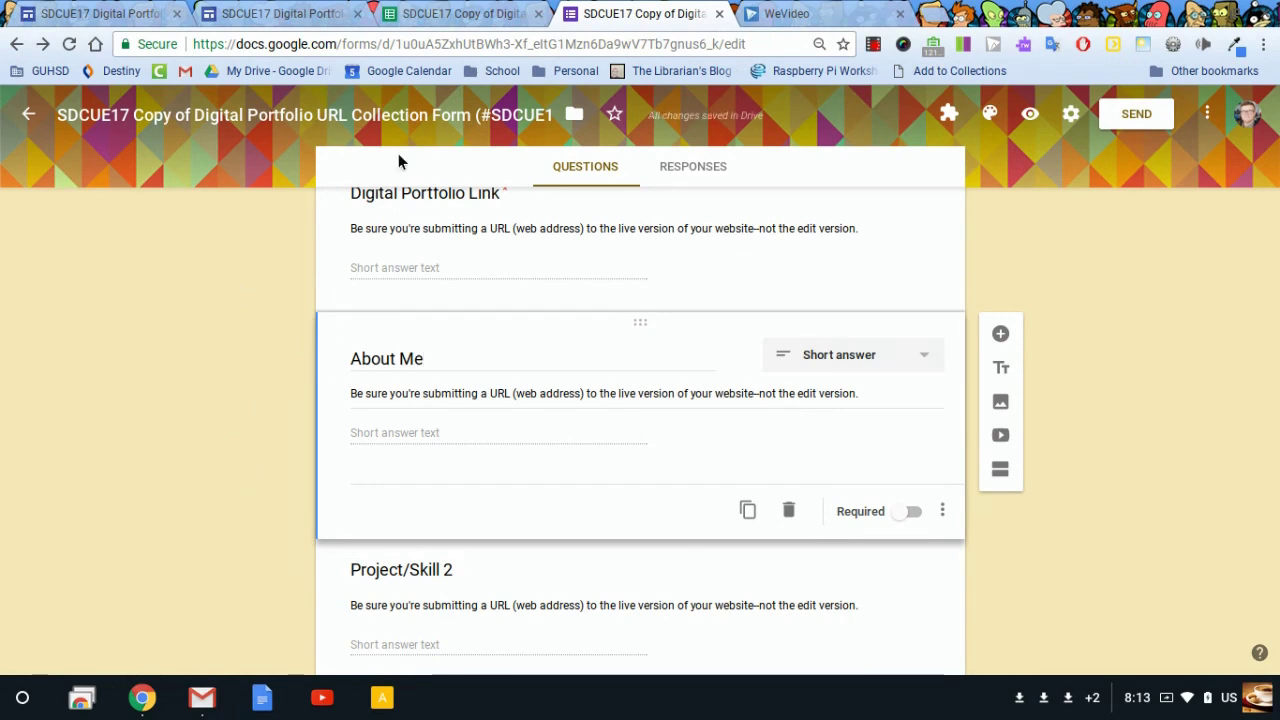
Step: Check the renamed About Me question in column G of both the display sheet and Form Responses 2
{"action": "left_click", "coordinate": [418, 20]}
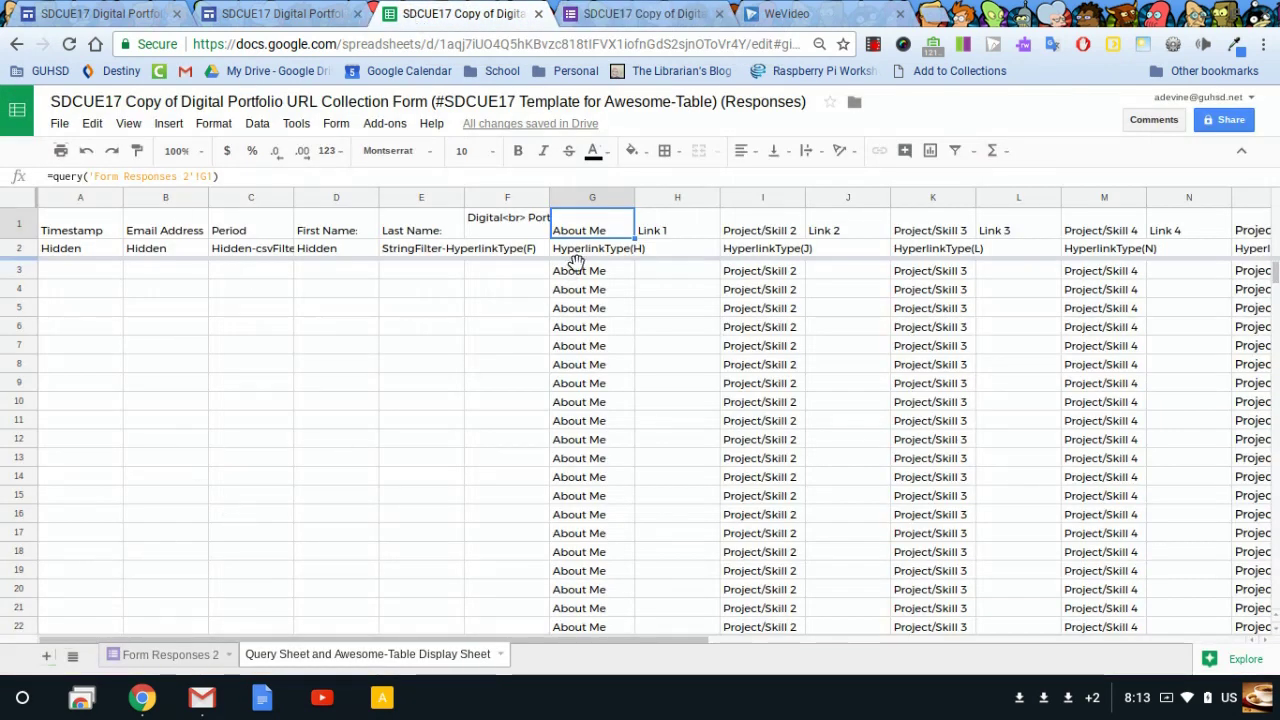
{"action": "left_click", "coordinate": [141, 656]}
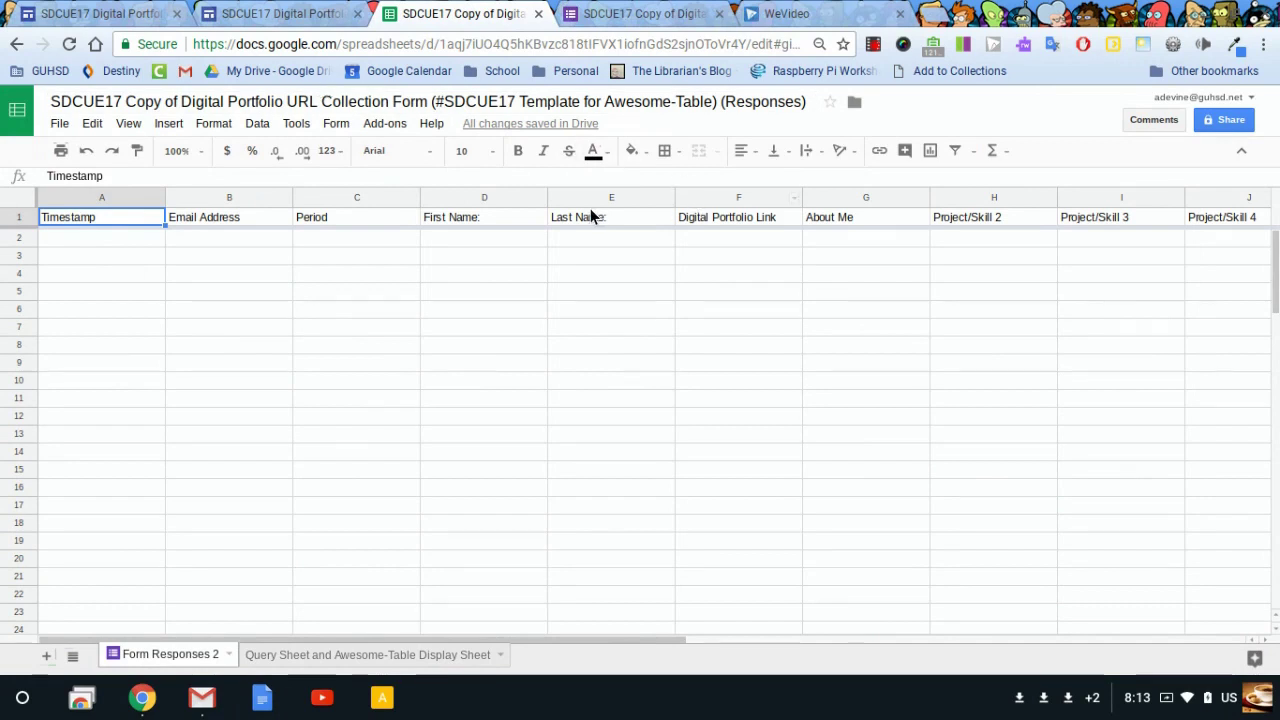
{"action": "left_click", "coordinate": [855, 219]}
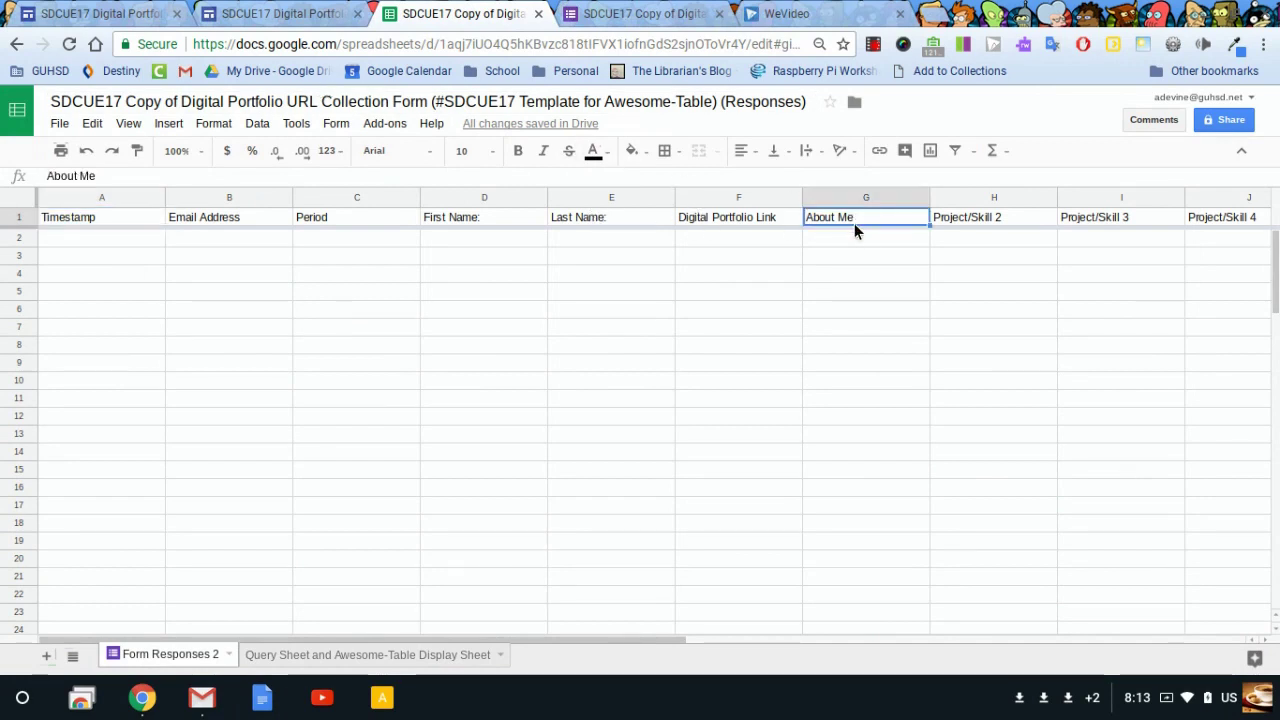
{"action": "left_click", "coordinate": [628, 18]}
{"action": "left_click", "coordinate": [278, 654]}
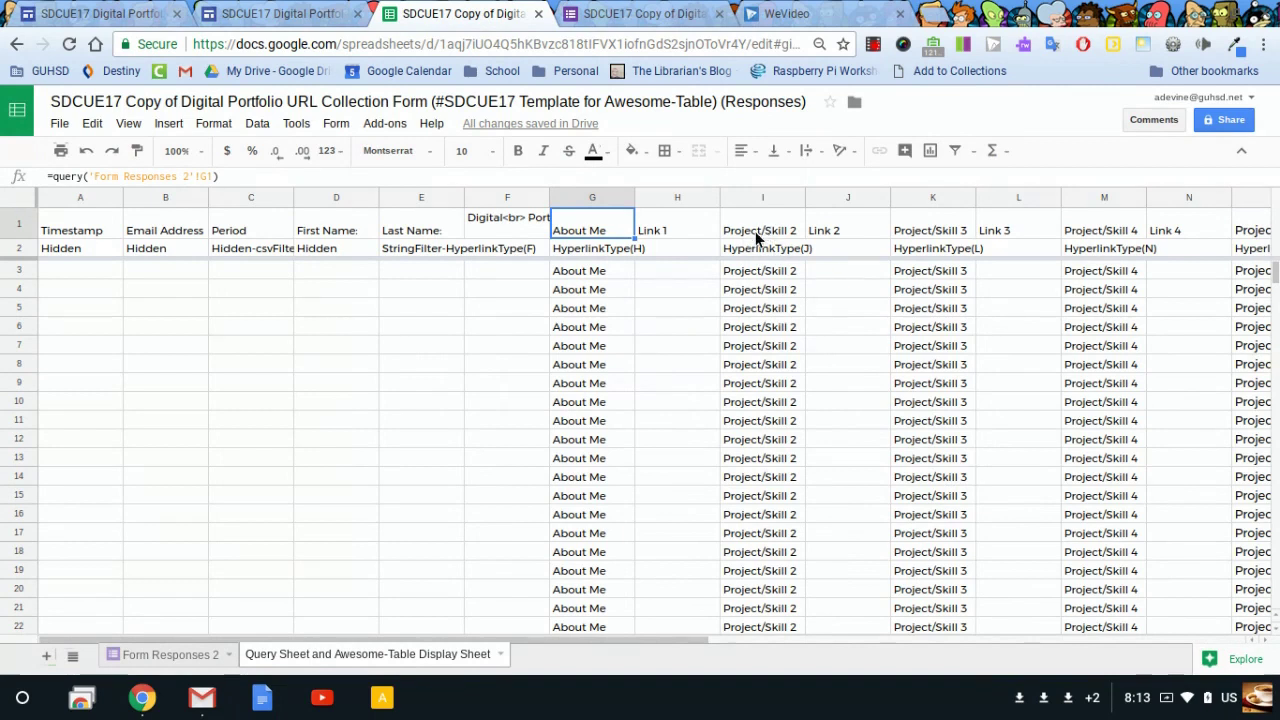
{"action": "left_click", "coordinate": [280, 13]}
{"action": "left_click", "coordinate": [465, 14]}
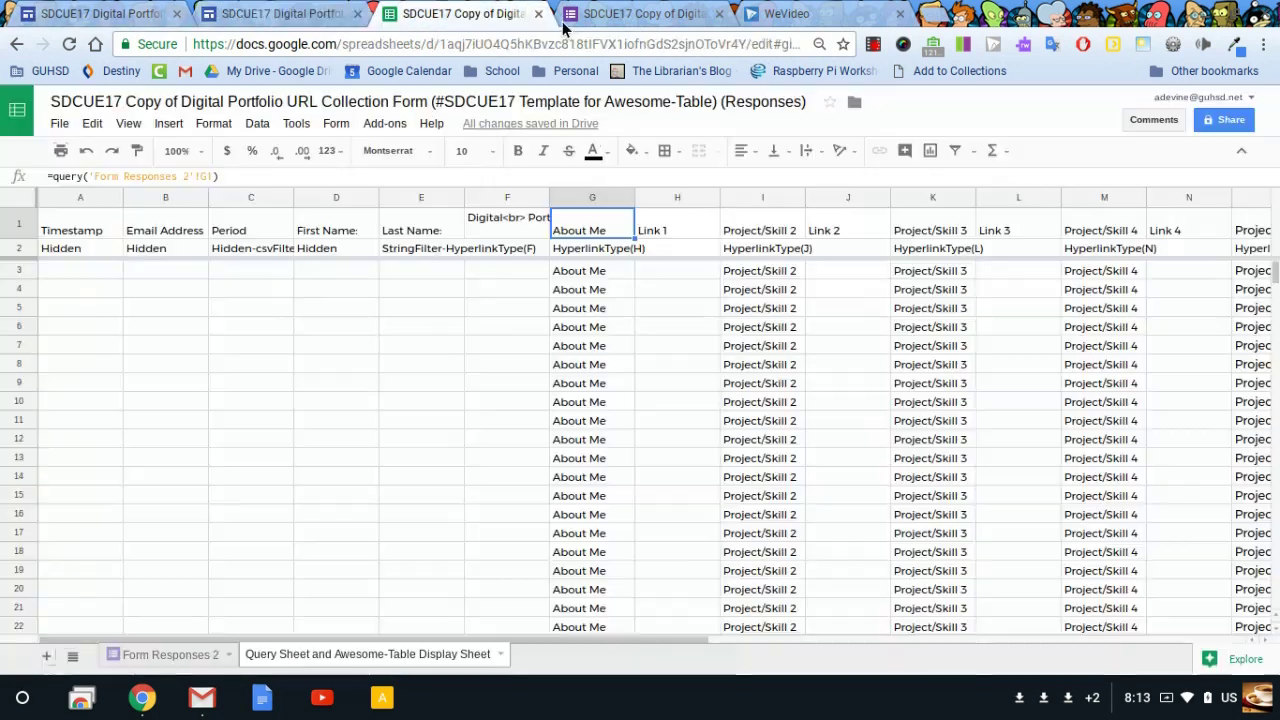
Step: Rename the form's Project/Skill 2 question to "My Digital Portfolio Collection System"
{"action": "left_click", "coordinate": [640, 13]}
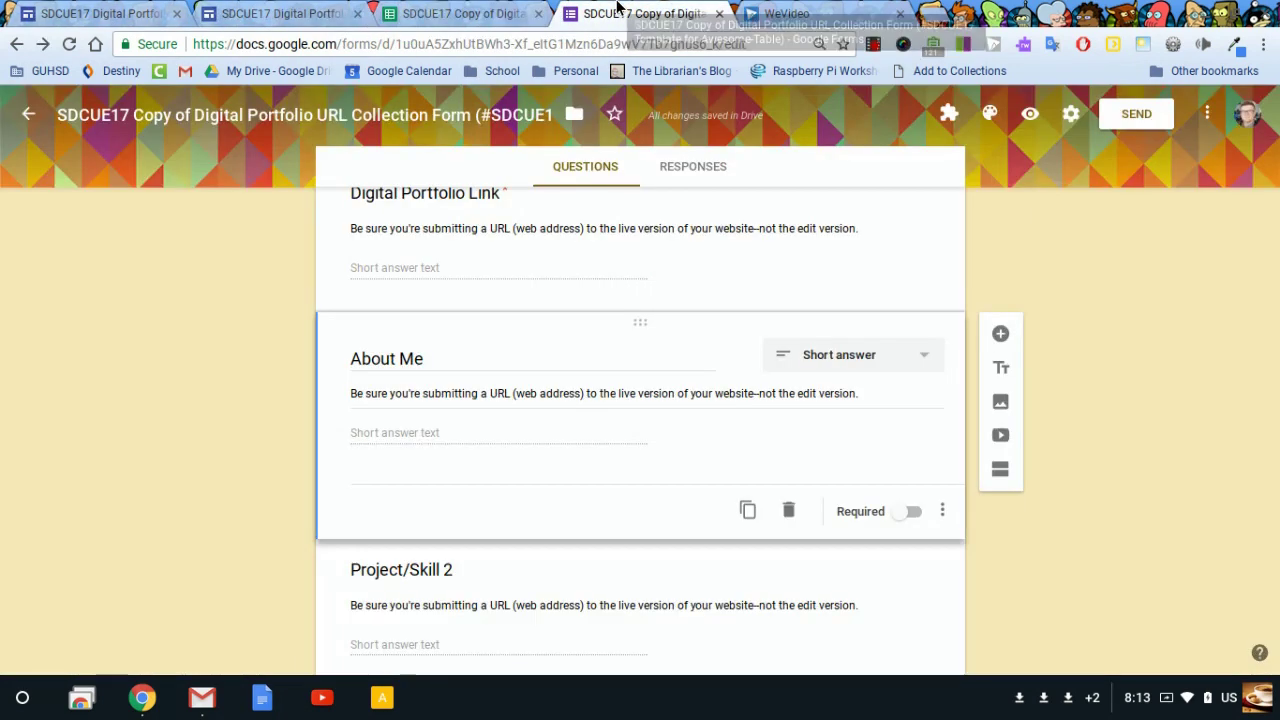
{"action": "scroll", "coordinate": [271, 460], "scroll_direction": "down", "scroll_amount": 2}
{"action": "left_click", "coordinate": [375, 489]}
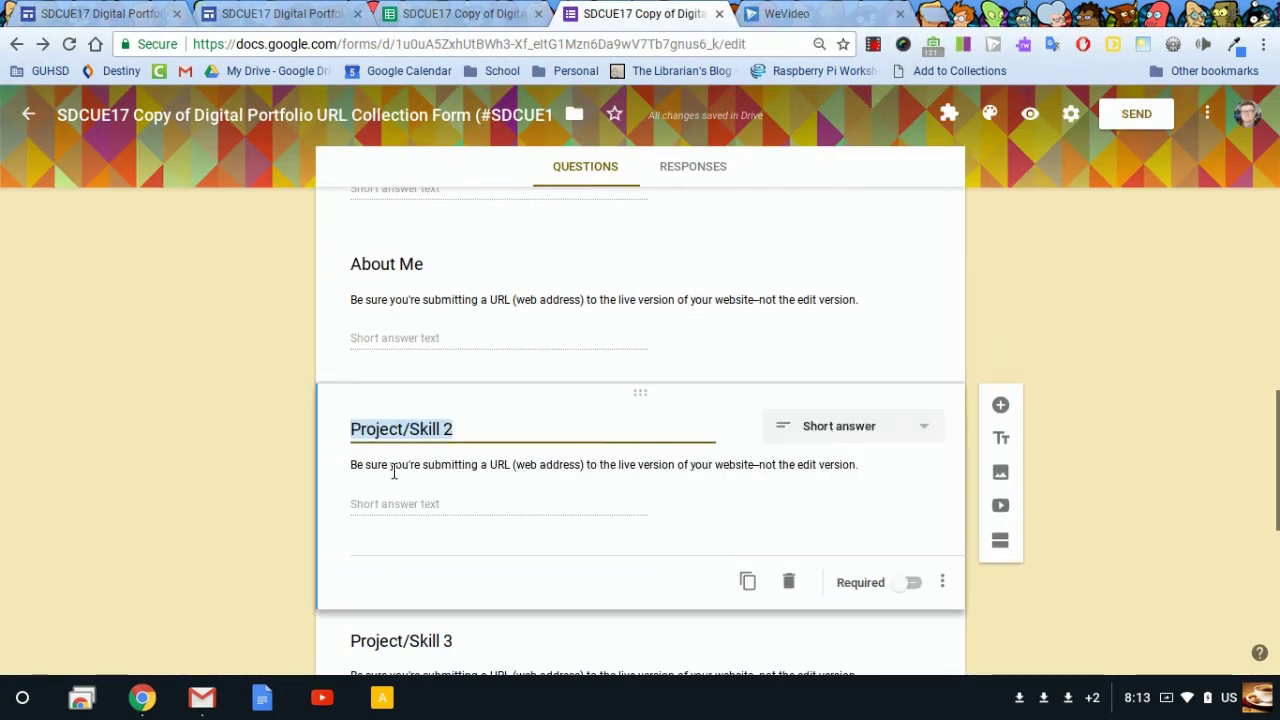
{"action": "type", "text": "My"}
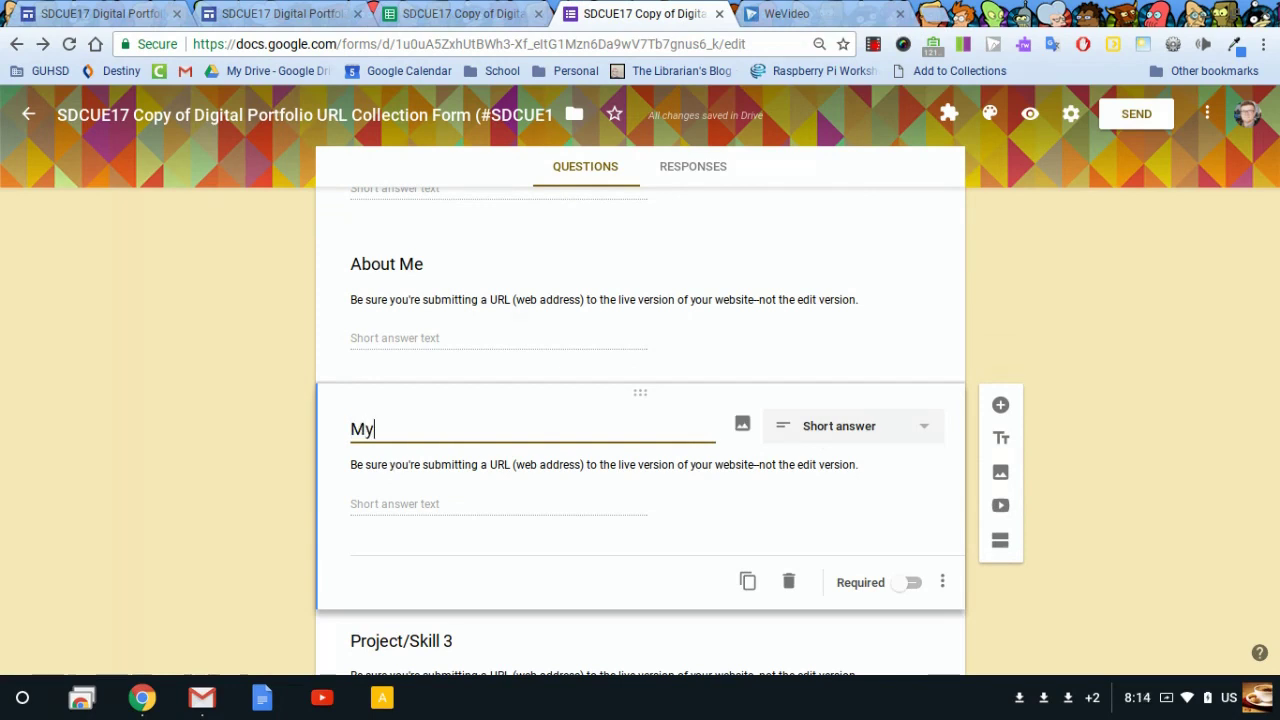
{"action": "type", "text": " Digital "}
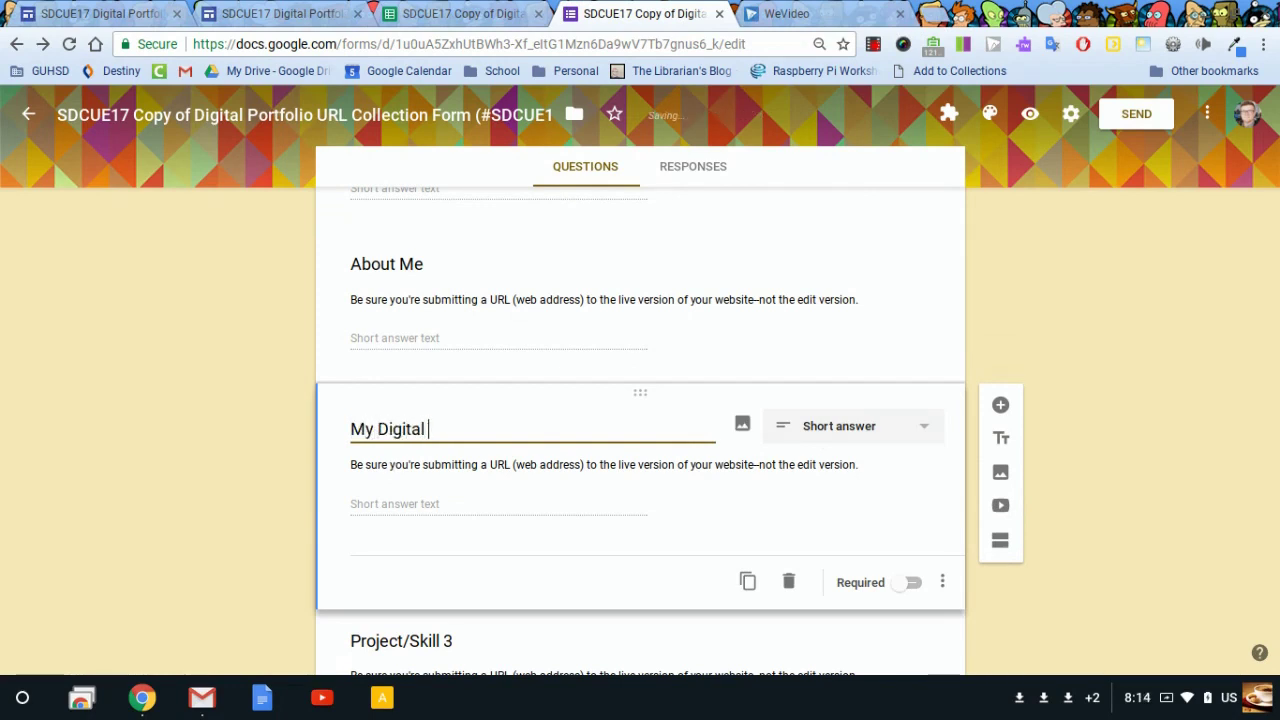
{"action": "type", "text": "Portfolio"}
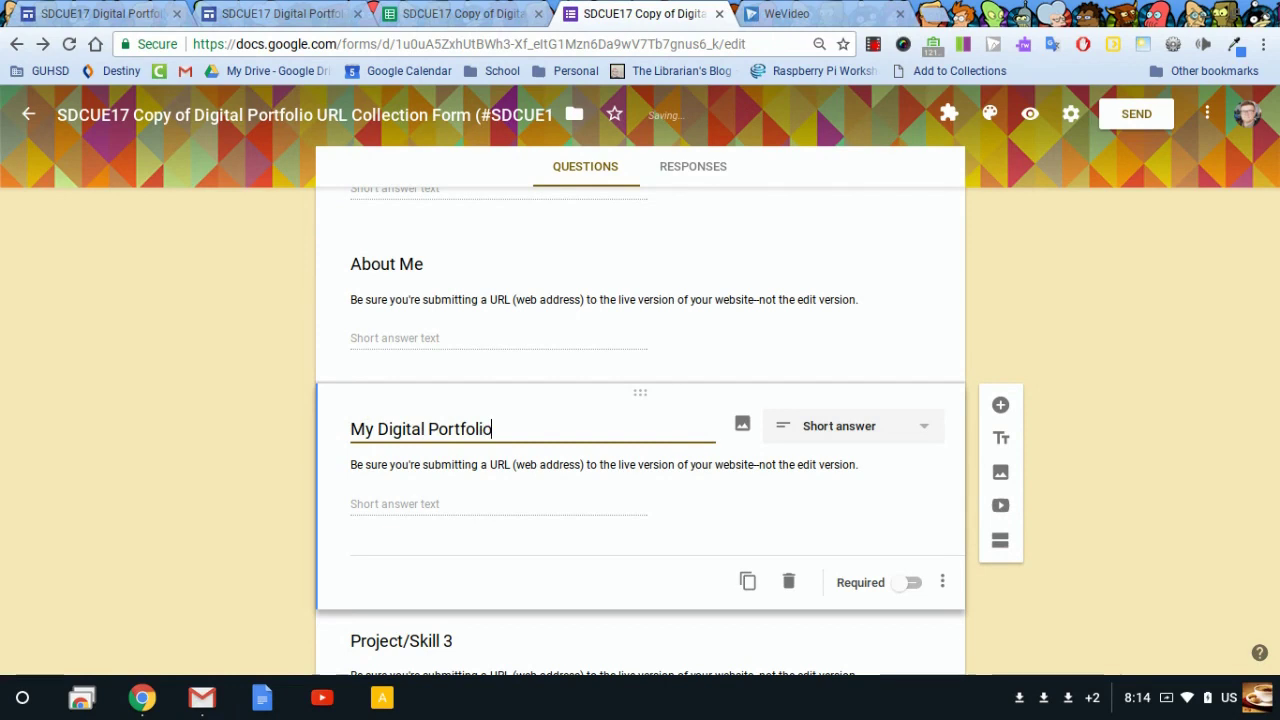
{"action": "type", "text": " Collec"}
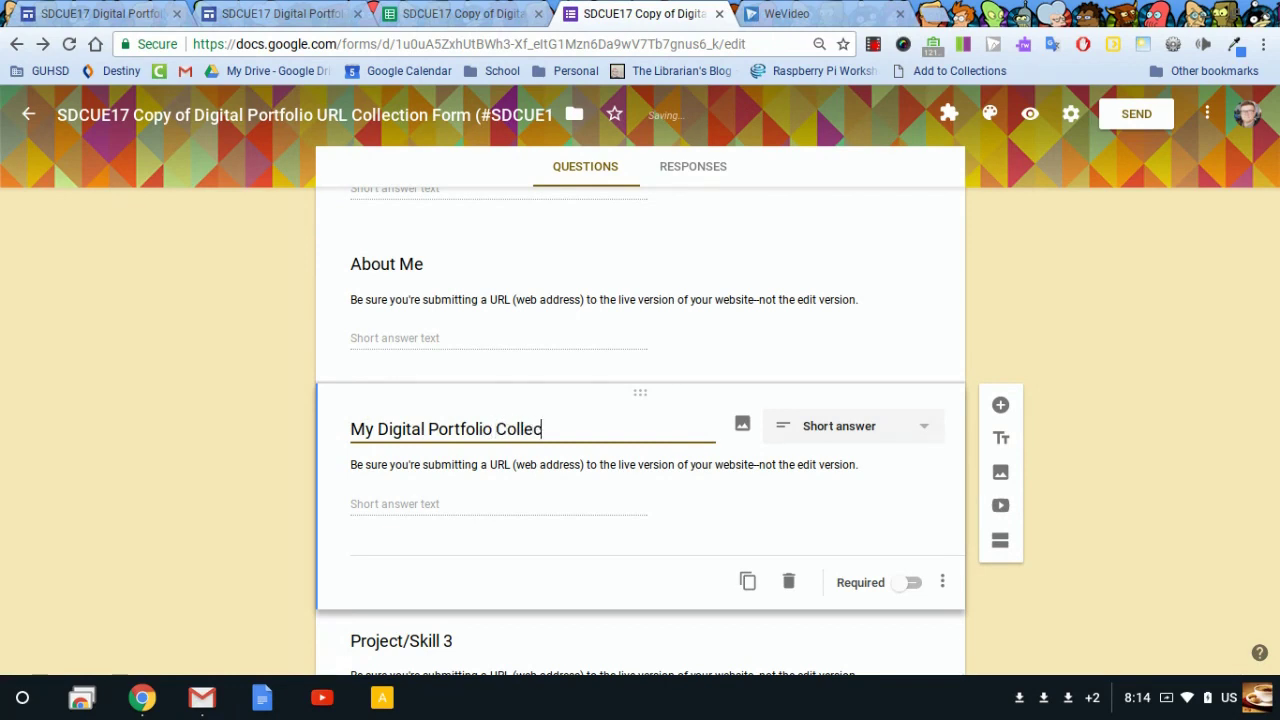
{"action": "type", "text": "tion System"}
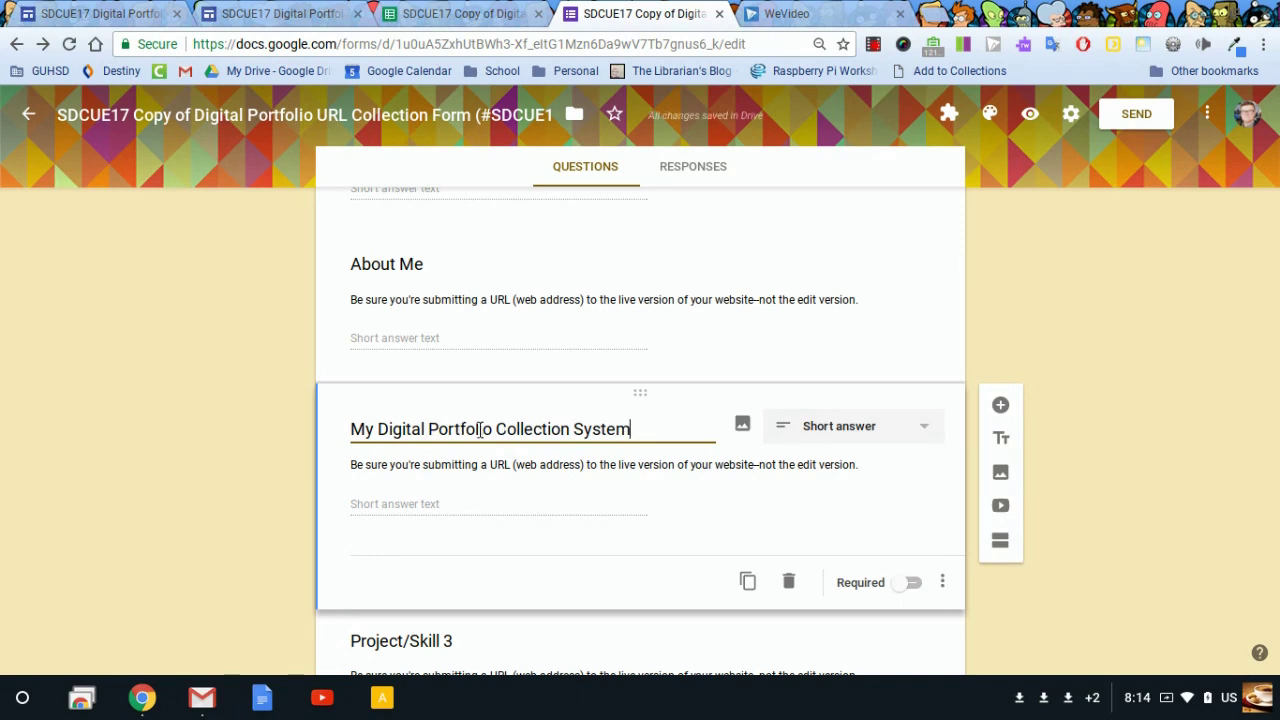
{"action": "left_click", "coordinate": [424, 428]}
{"action": "left_click", "coordinate": [205, 420]}
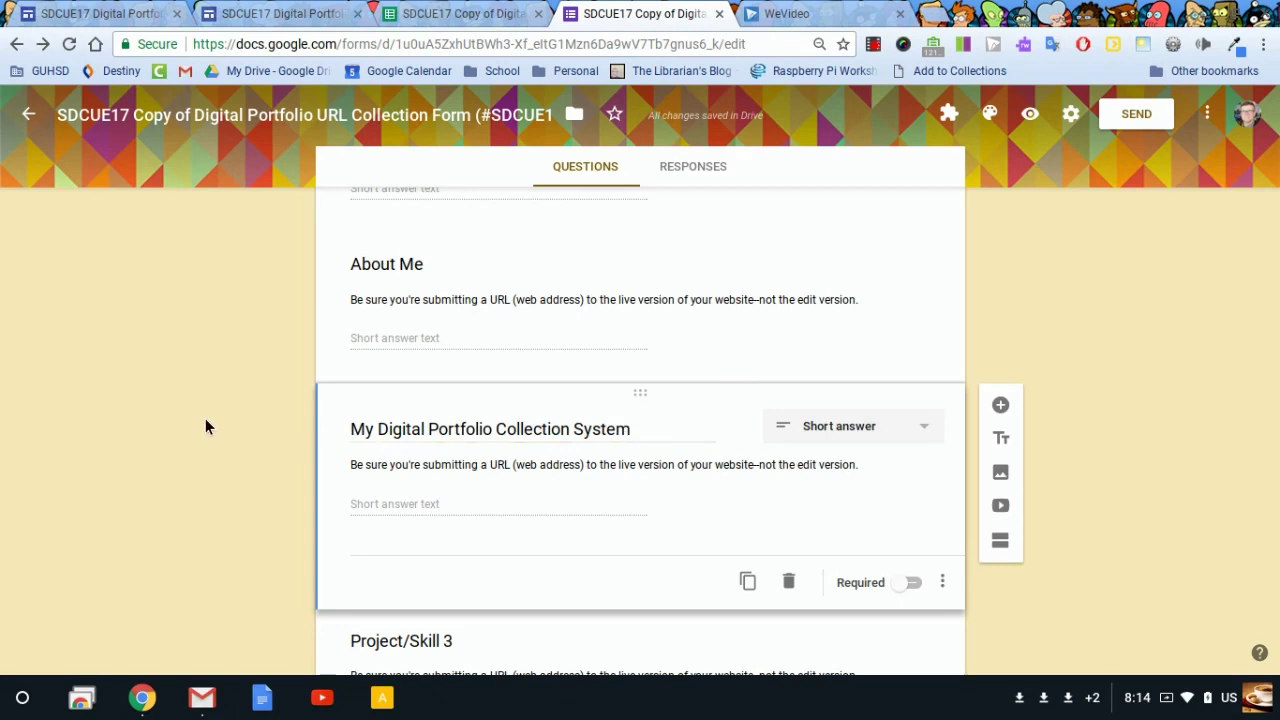
Step: Shorten the question title below About Me to "Collection System" by removing "My Digital Portfolio"
{"action": "left_click", "coordinate": [498, 428]}
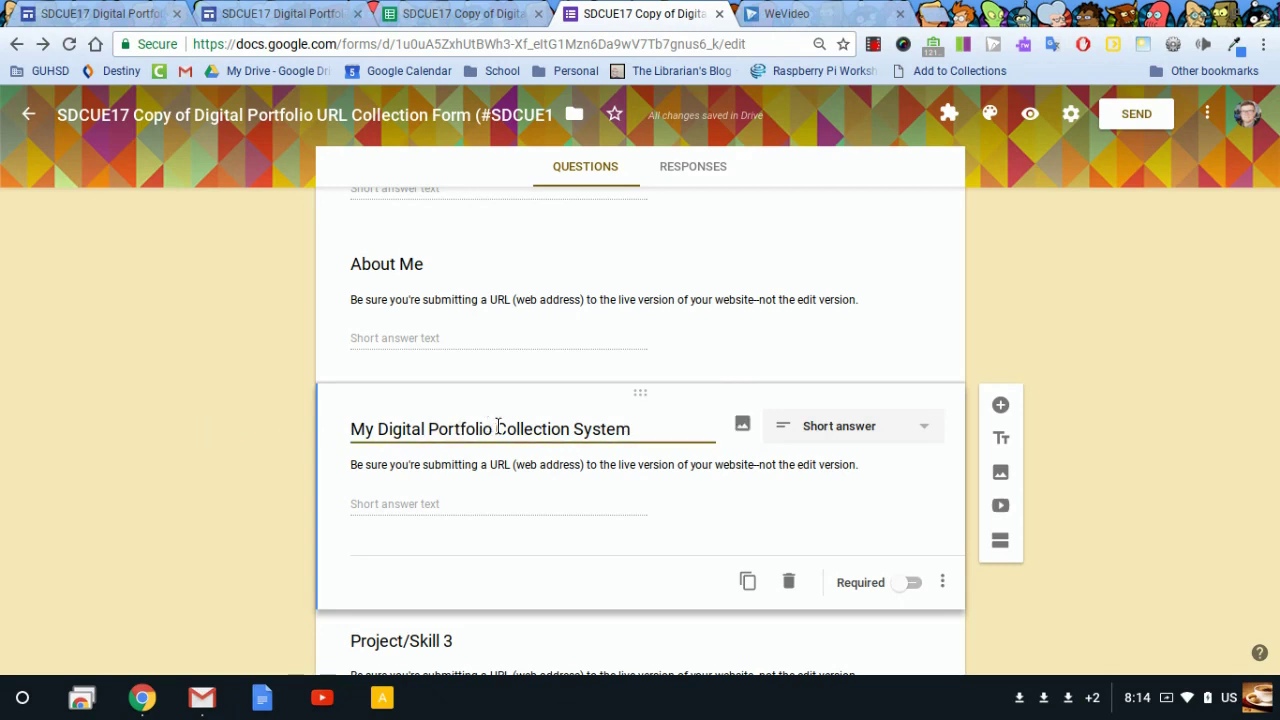
{"action": "left_click", "coordinate": [201, 428]}
{"action": "triple_click", "coordinate": [437, 428]}
{"action": "left_click", "coordinate": [498, 429]}
{"action": "left_click_drag", "start_coordinate": [497, 429], "coordinate": [331, 437]}
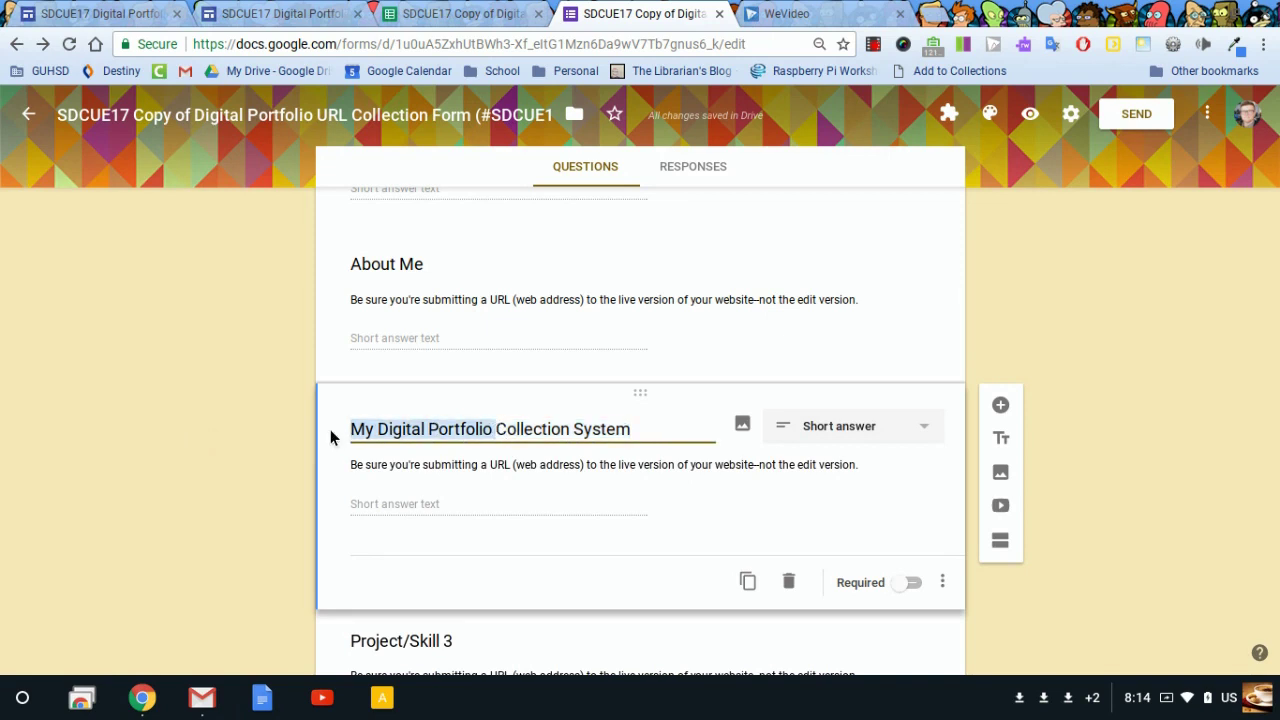
{"action": "key", "text": "BackSpace"}
{"action": "left_click", "coordinate": [186, 420]}
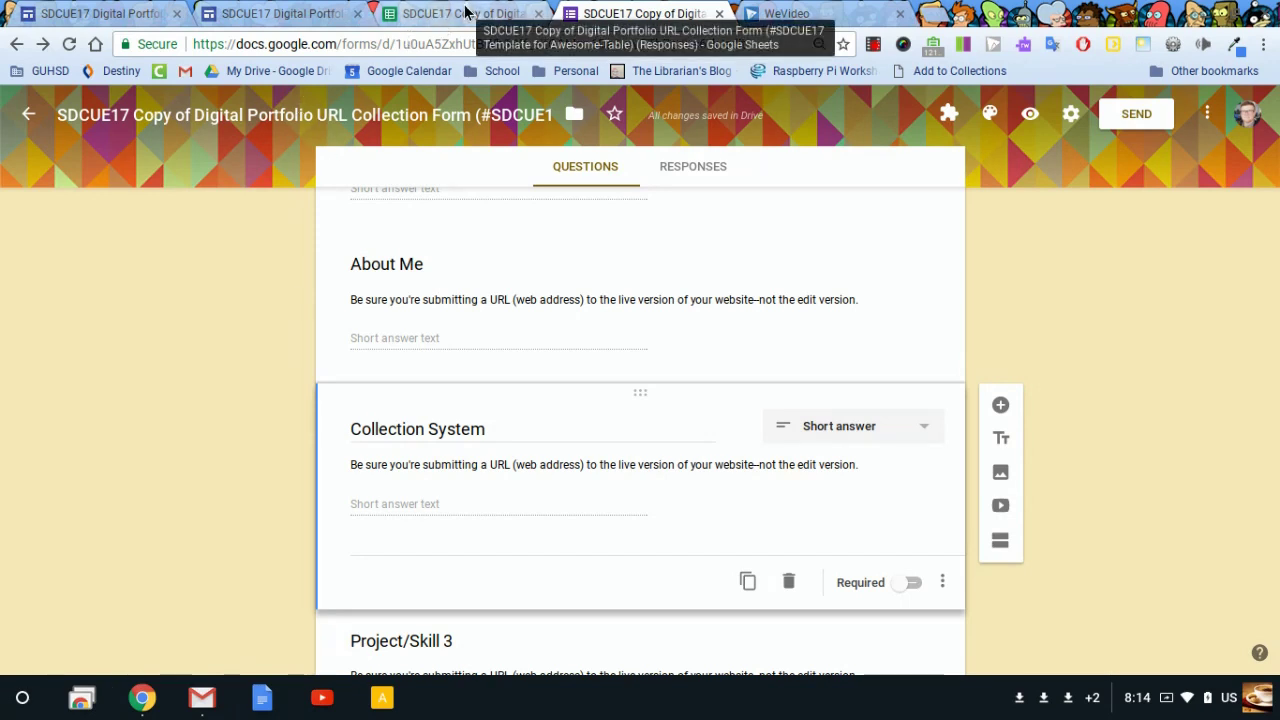
Step: Check the Collection System header, its repeated rows and the I3 query formula in the display sheet
{"action": "left_click", "coordinate": [430, 15]}
{"action": "left_click", "coordinate": [789, 278]}
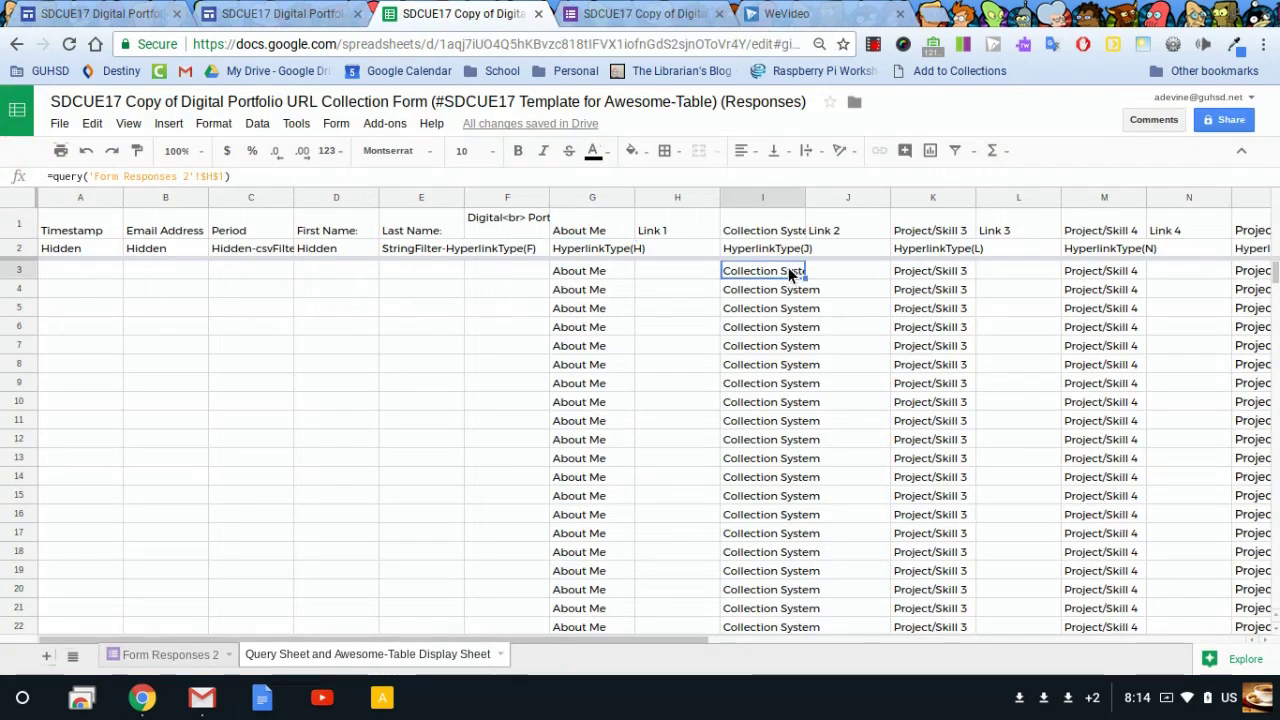
{"action": "left_click", "coordinate": [773, 495]}
{"action": "left_click", "coordinate": [850, 491]}
{"action": "left_click", "coordinate": [637, 478]}
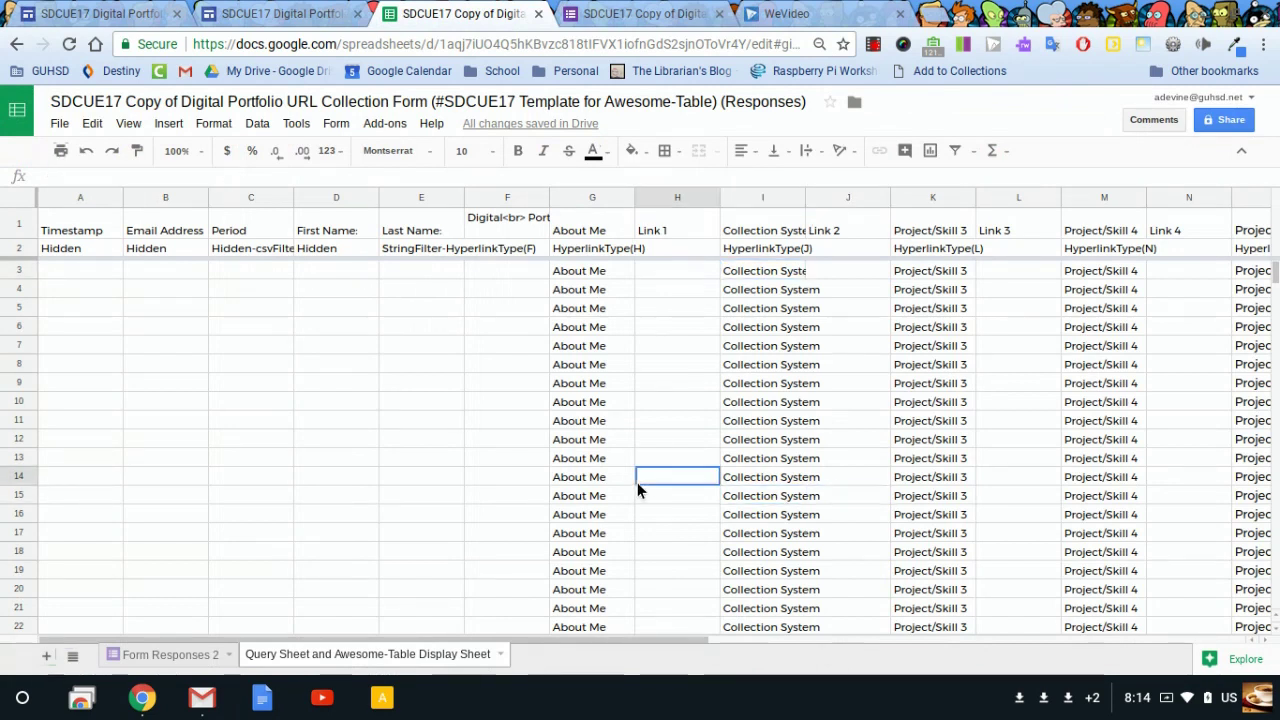
{"action": "left_click", "coordinate": [437, 457]}
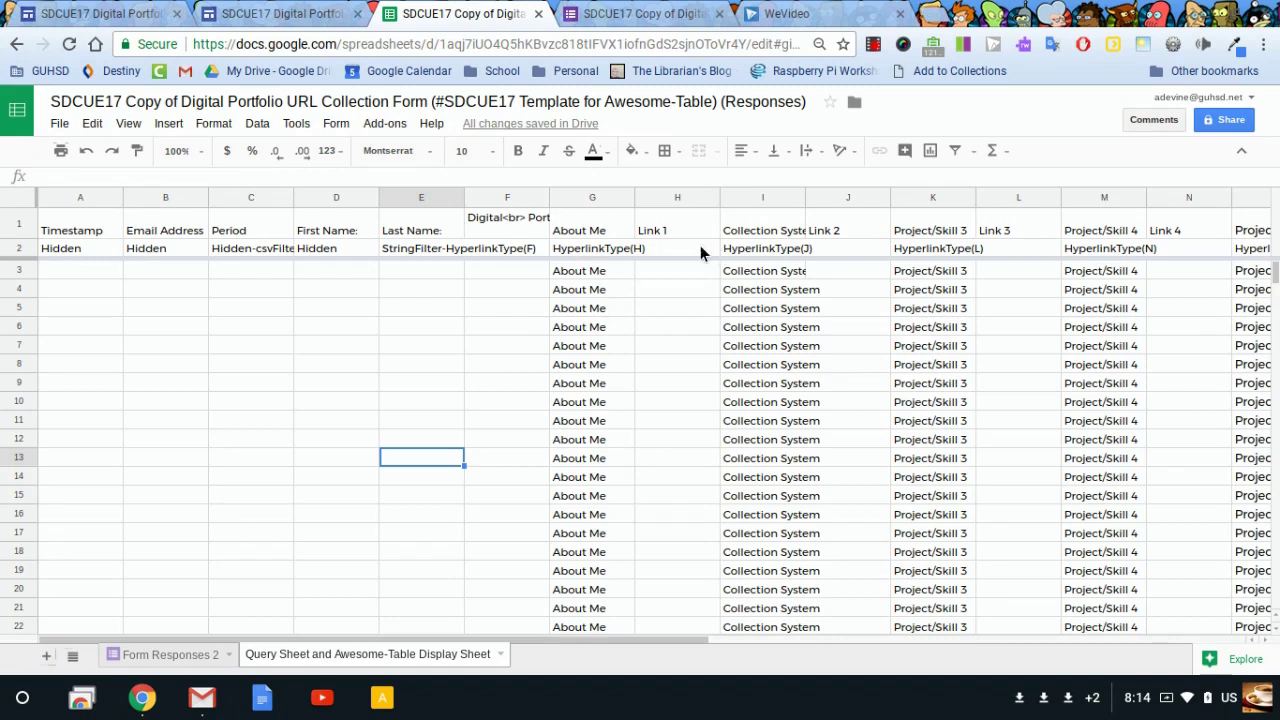
{"action": "key", "text": "Up"}
{"action": "key", "text": "Up"}
{"action": "key", "text": "Up"}
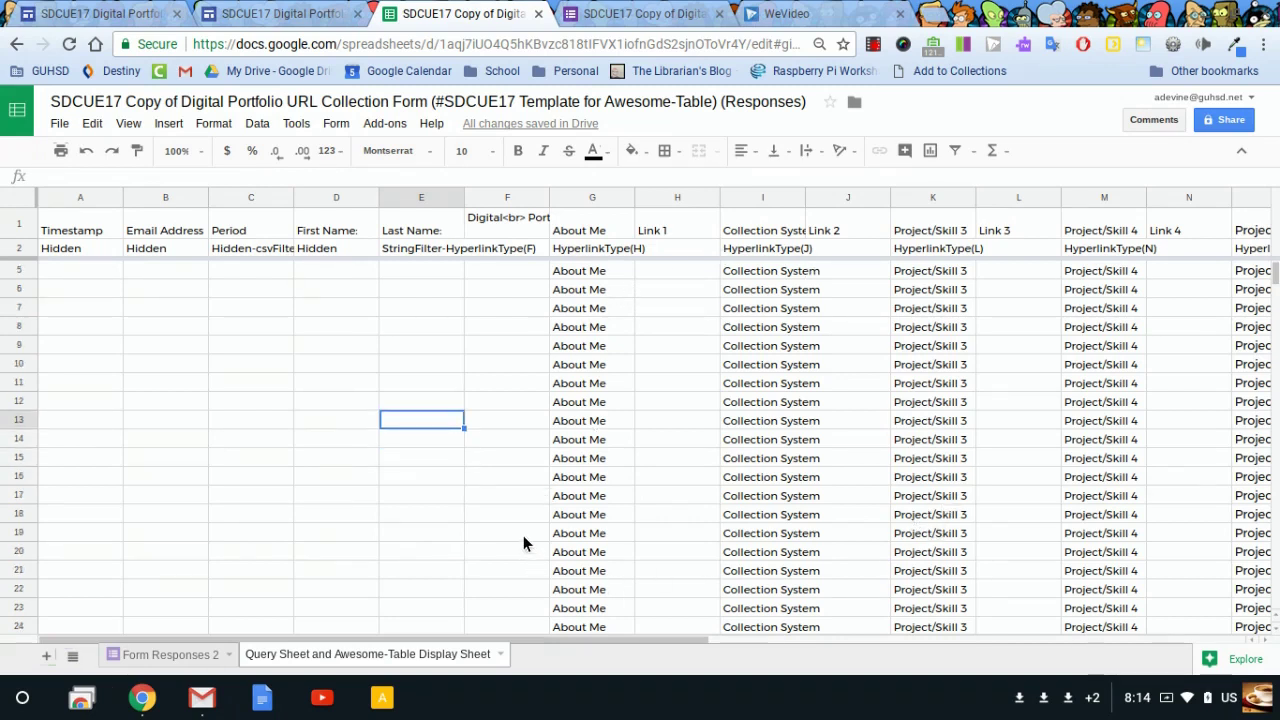
{"action": "key", "text": "Down"}
{"action": "key", "text": "Down"}
{"action": "key", "text": "Down"}
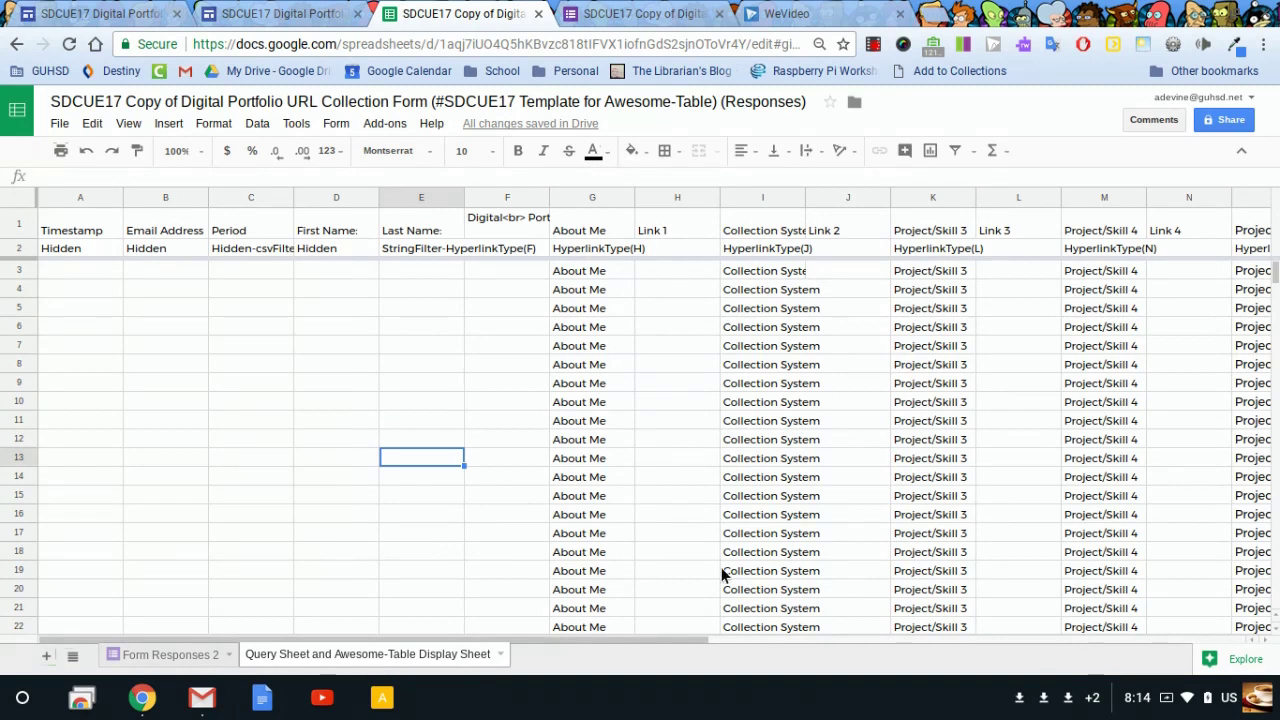
Step: Review the form's About Me, Collection System and Project/Skill 3 to 5 questions and their descriptions
{"action": "left_click", "coordinate": [605, 14]}
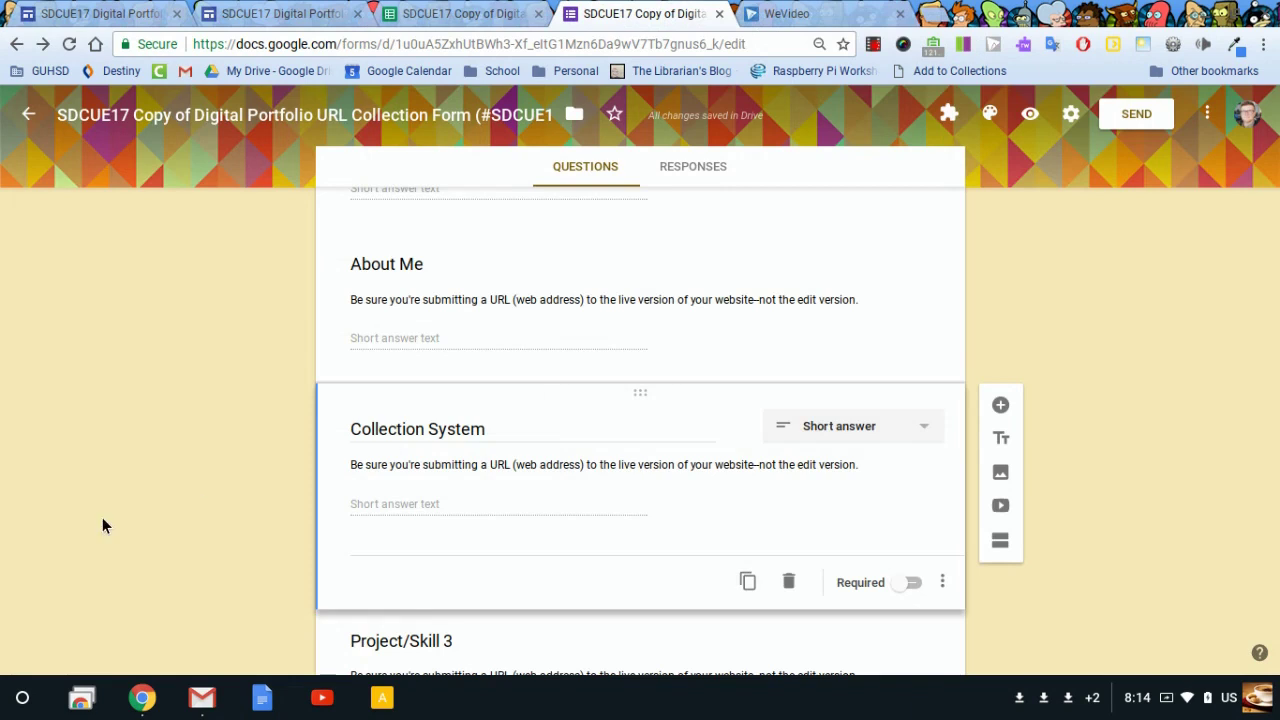
{"action": "scroll", "coordinate": [154, 512], "scroll_direction": "down", "scroll_amount": 5}
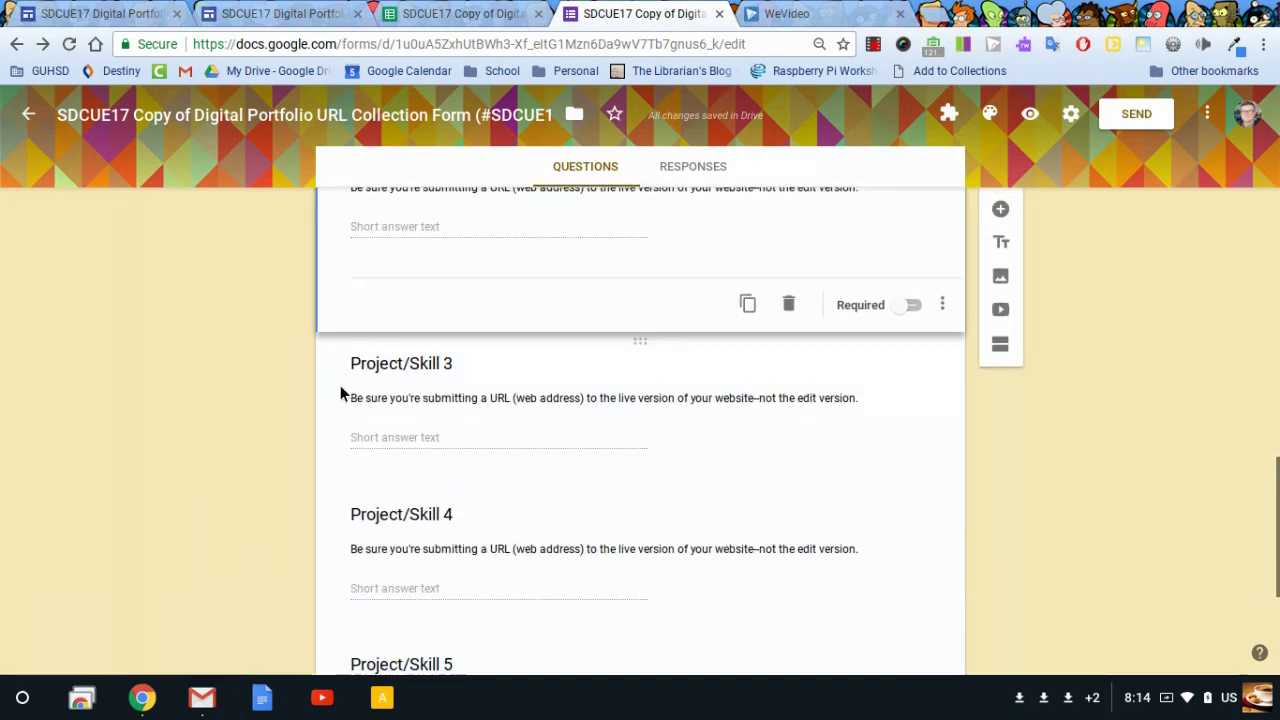
{"action": "scroll", "coordinate": [400, 385], "scroll_direction": "up", "scroll_amount": 4}
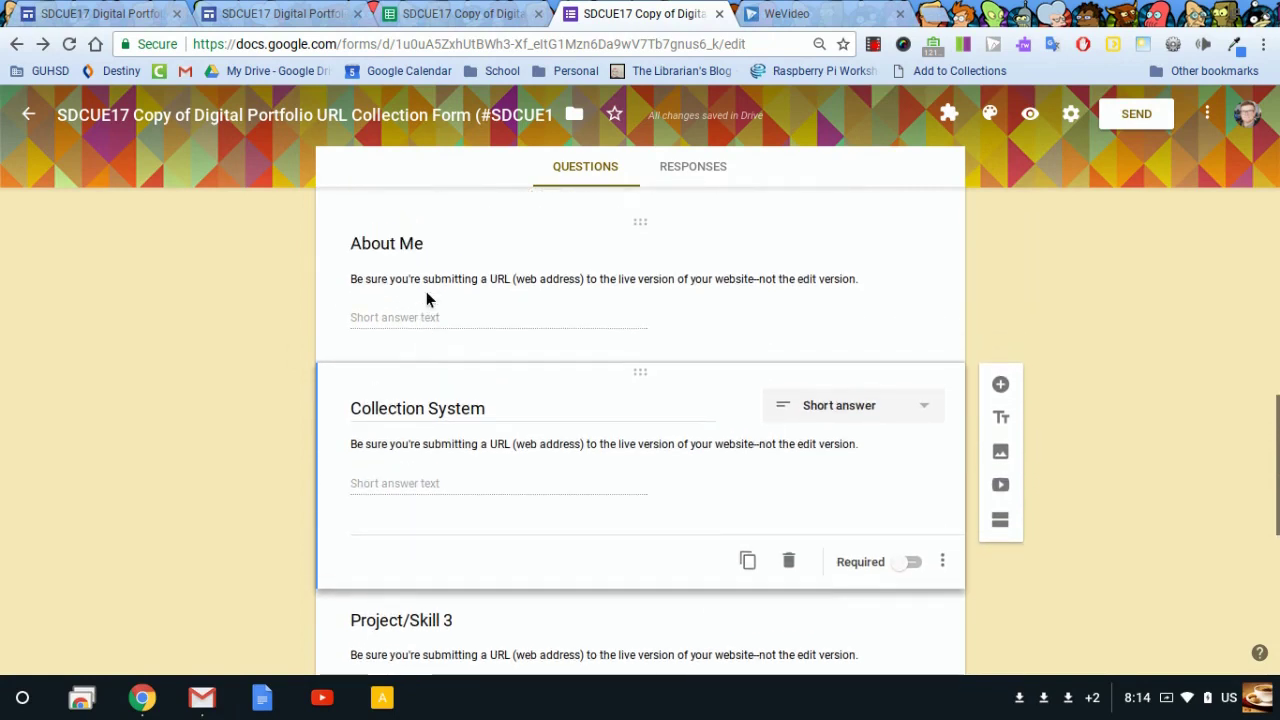
{"action": "scroll", "coordinate": [428, 292], "scroll_direction": "down", "scroll_amount": 1}
{"action": "scroll", "coordinate": [195, 450], "scroll_direction": "down", "scroll_amount": 1}
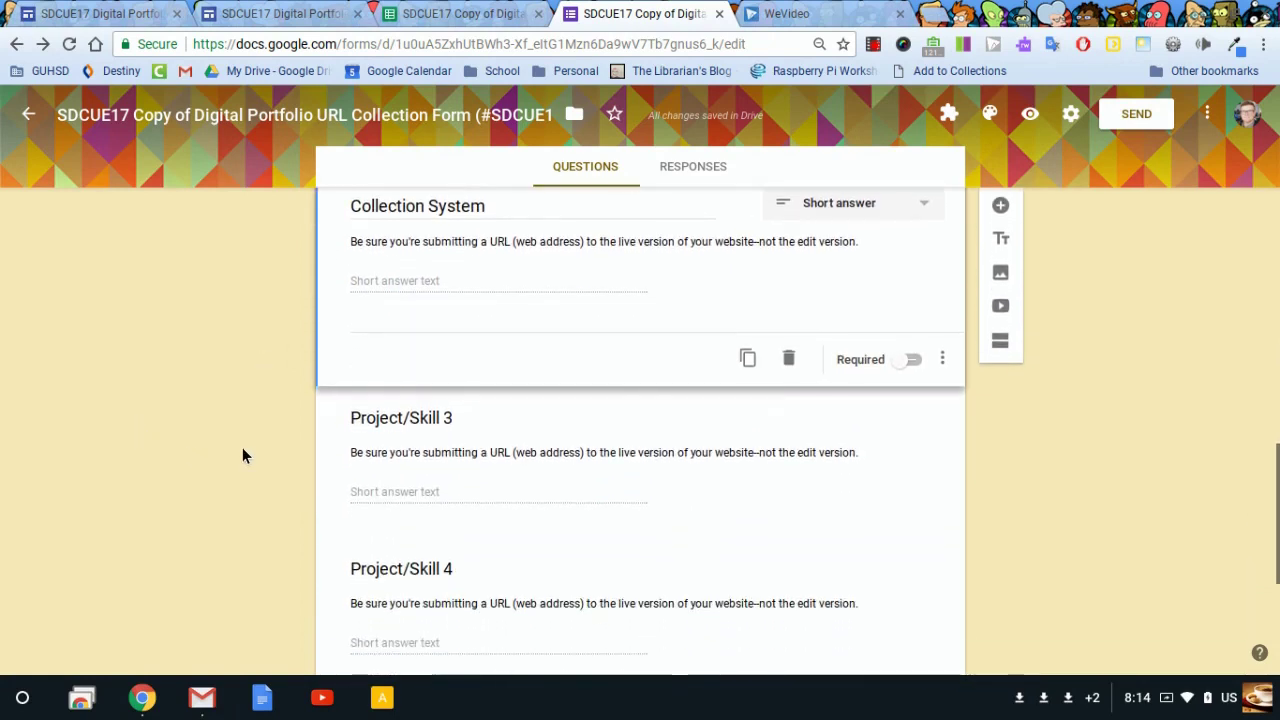
{"action": "scroll", "coordinate": [202, 458], "scroll_direction": "up", "scroll_amount": 3}
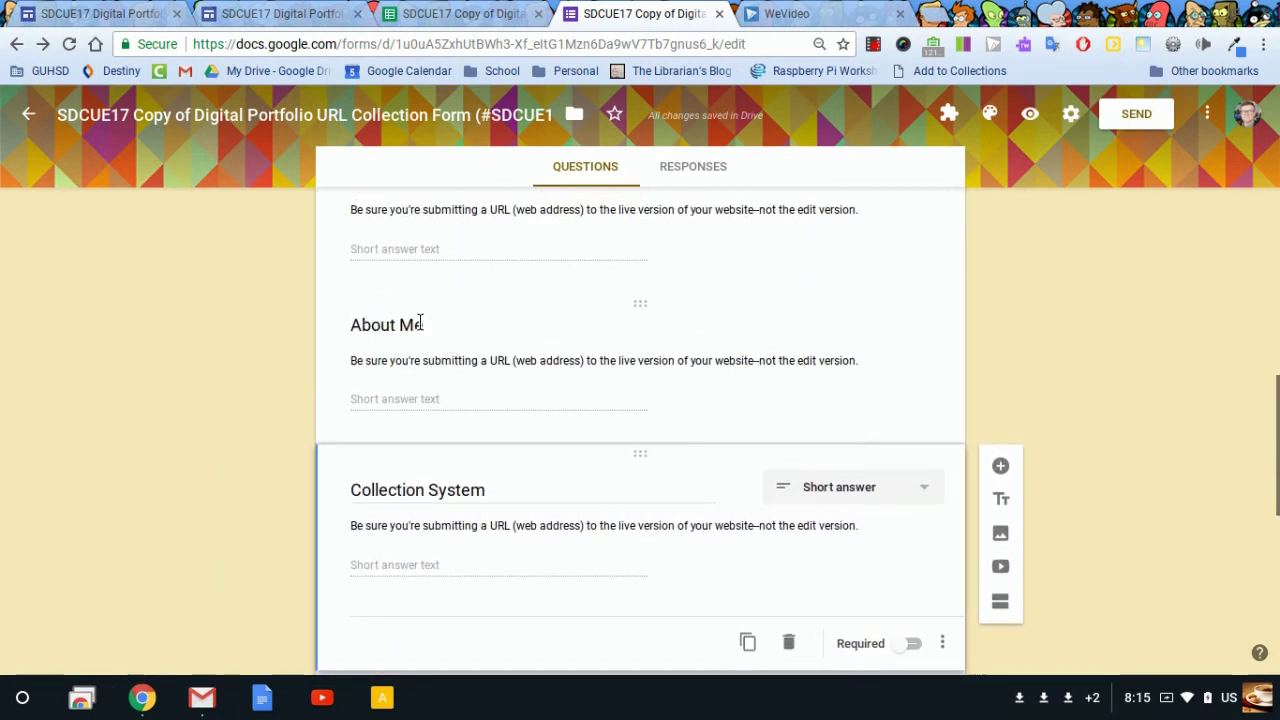
{"action": "triple_click", "coordinate": [420, 345]}
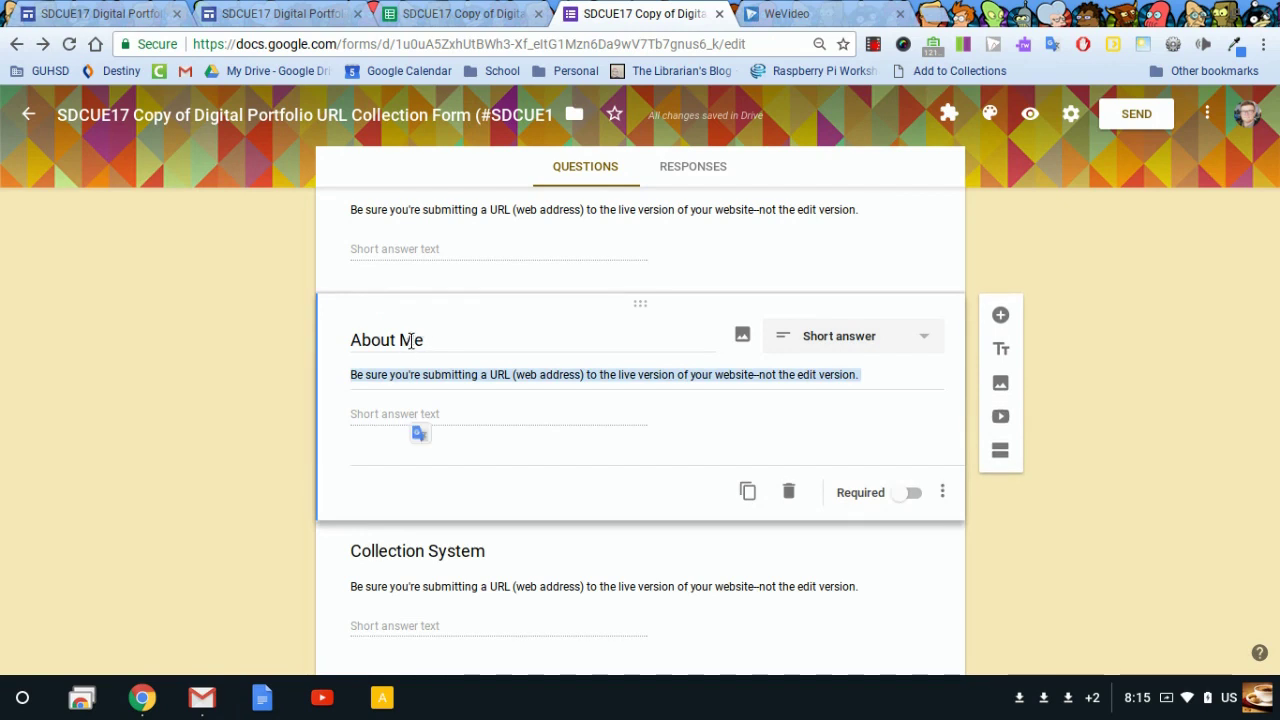
{"action": "triple_click", "coordinate": [410, 341]}
{"action": "left_click", "coordinate": [202, 347]}
{"action": "scroll", "coordinate": [211, 459], "scroll_direction": "down", "scroll_amount": 3}
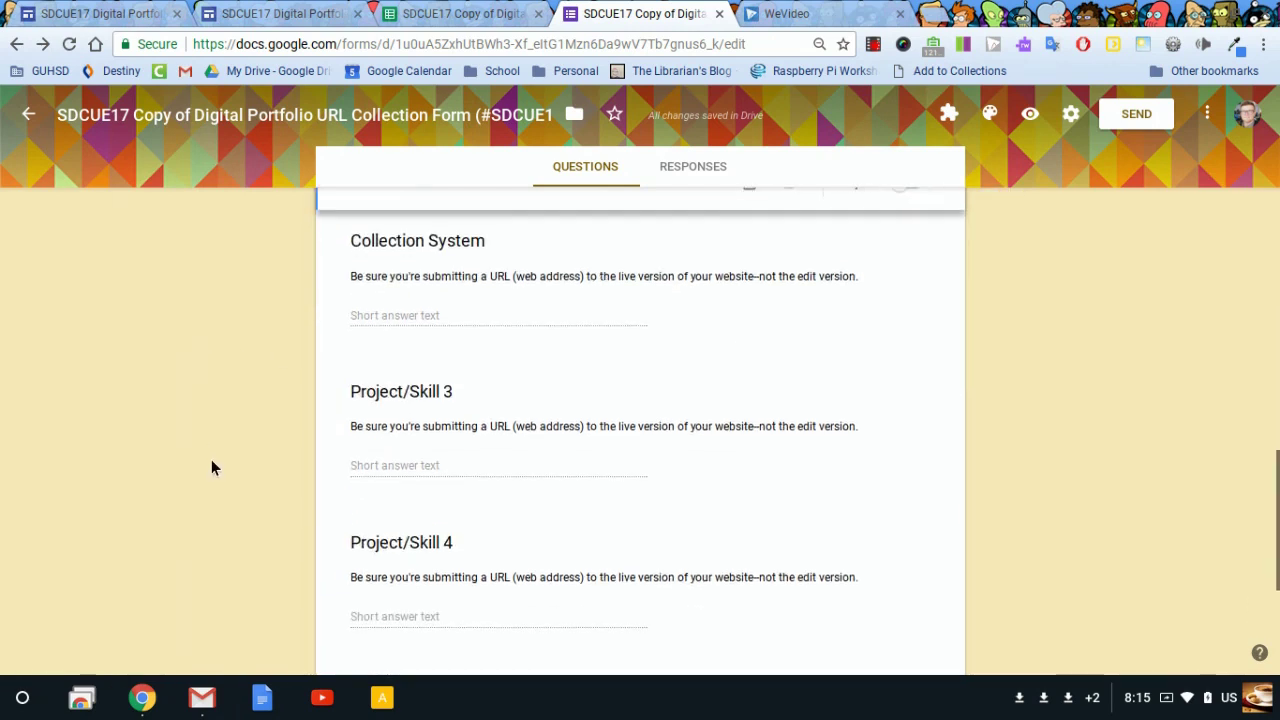
{"action": "scroll", "coordinate": [211, 459], "scroll_direction": "down", "scroll_amount": 2}
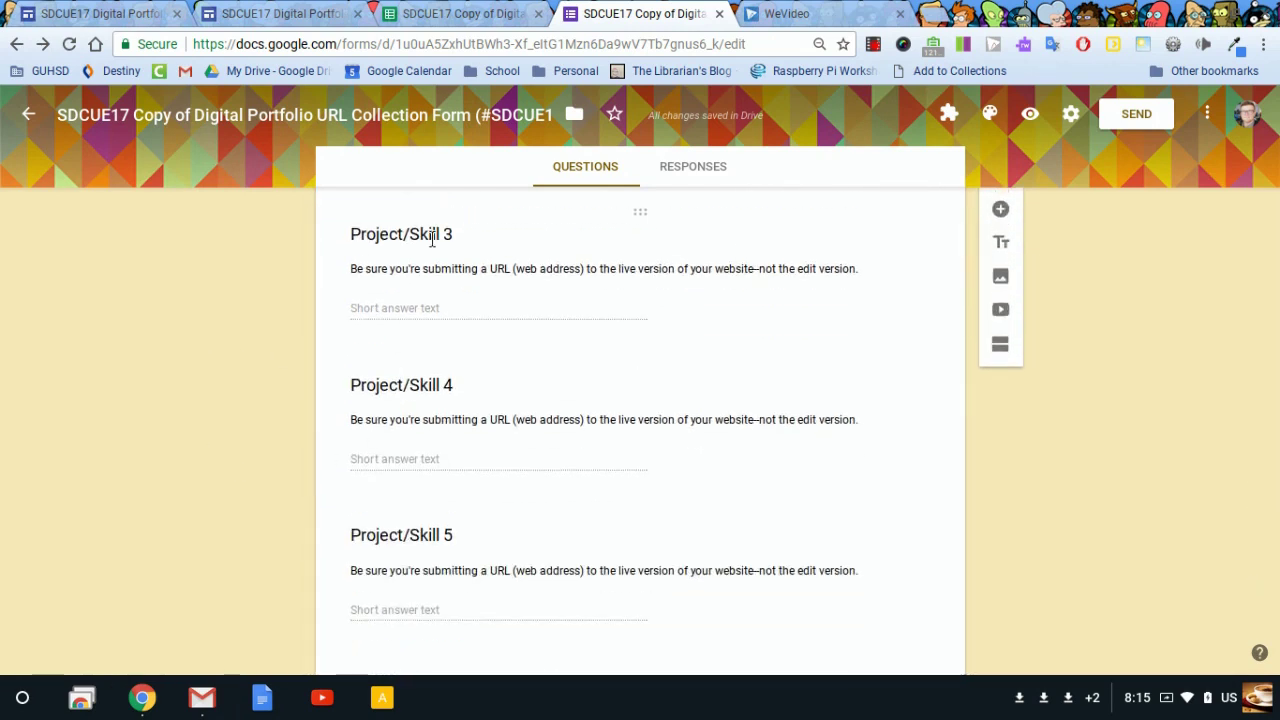
Step: Check the query formulas behind display sheet headers G1, I1 and K1, and compare them with the form's question titles
{"action": "left_click", "coordinate": [440, 16]}
{"action": "left_click", "coordinate": [590, 226]}
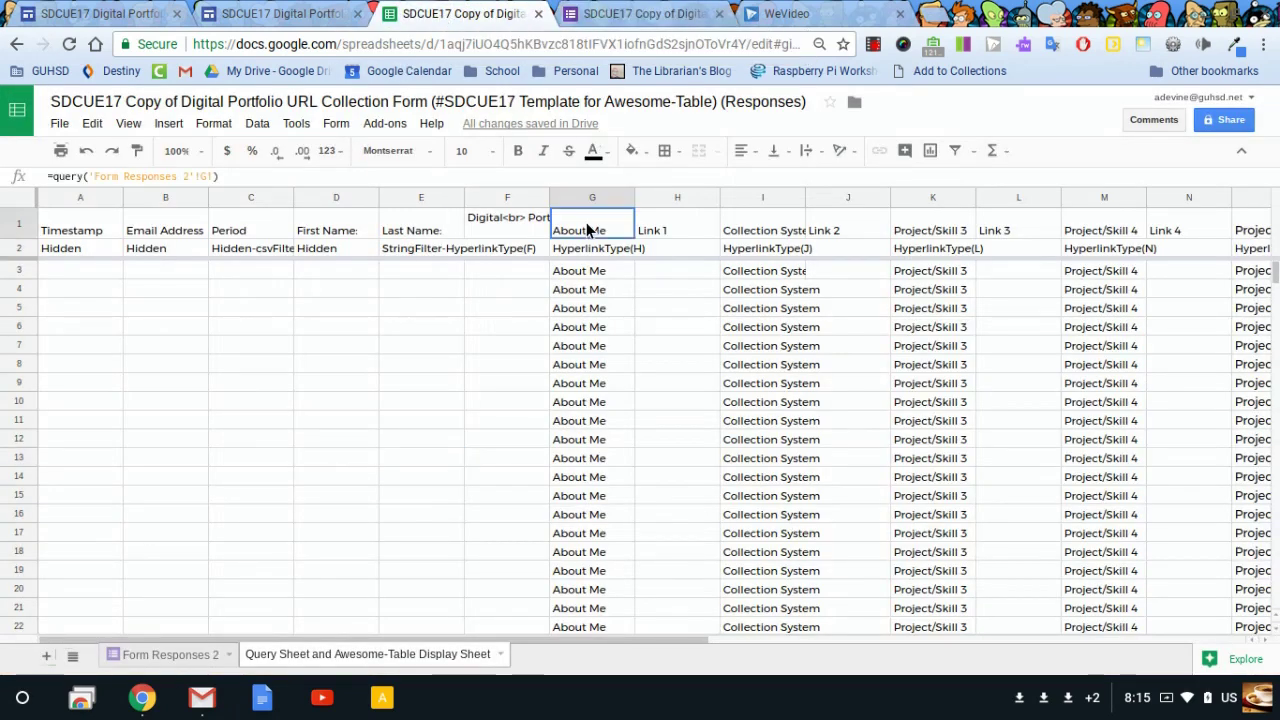
{"action": "left_click", "coordinate": [783, 224]}
{"action": "left_click", "coordinate": [935, 225]}
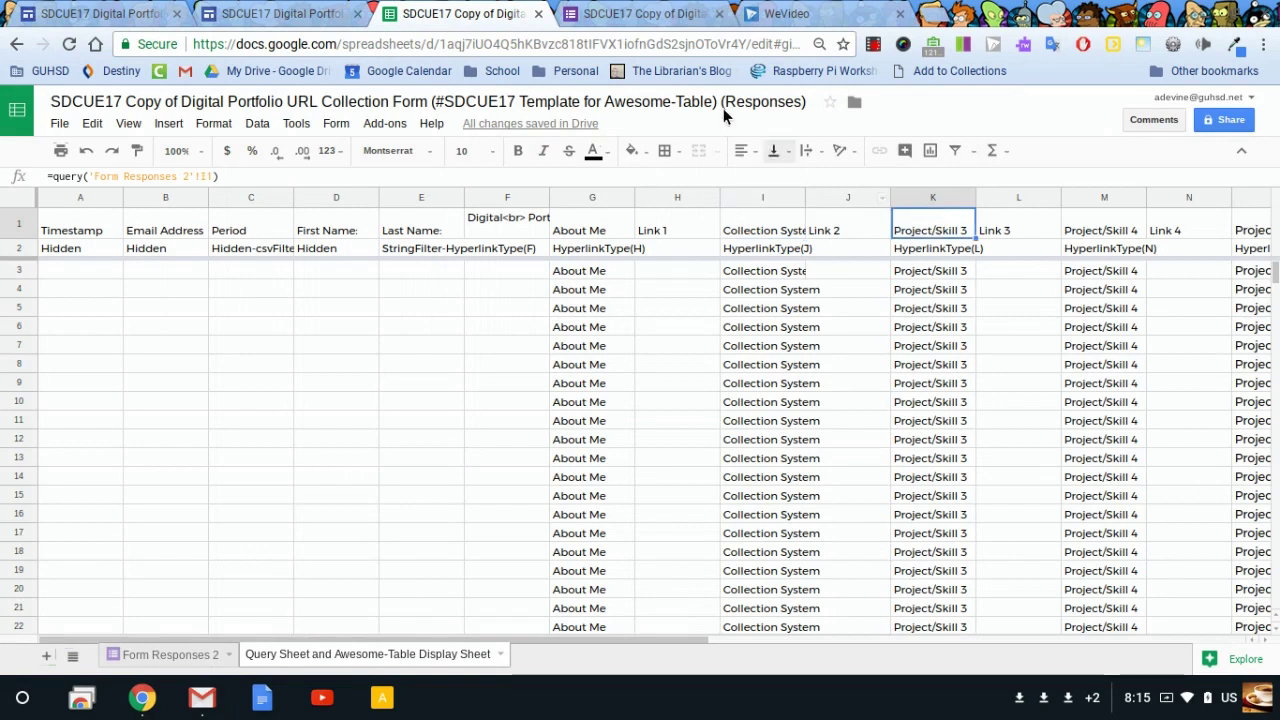
{"action": "left_click", "coordinate": [645, 14]}
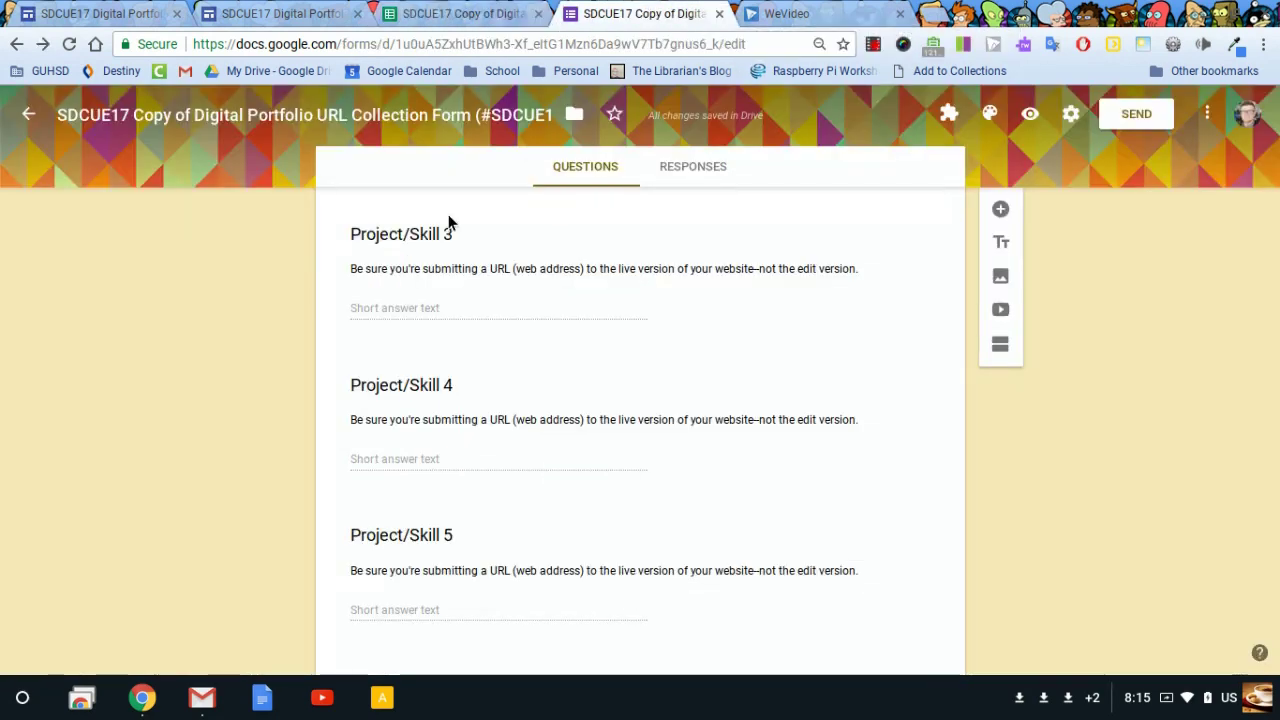
{"action": "left_click", "coordinate": [455, 14]}
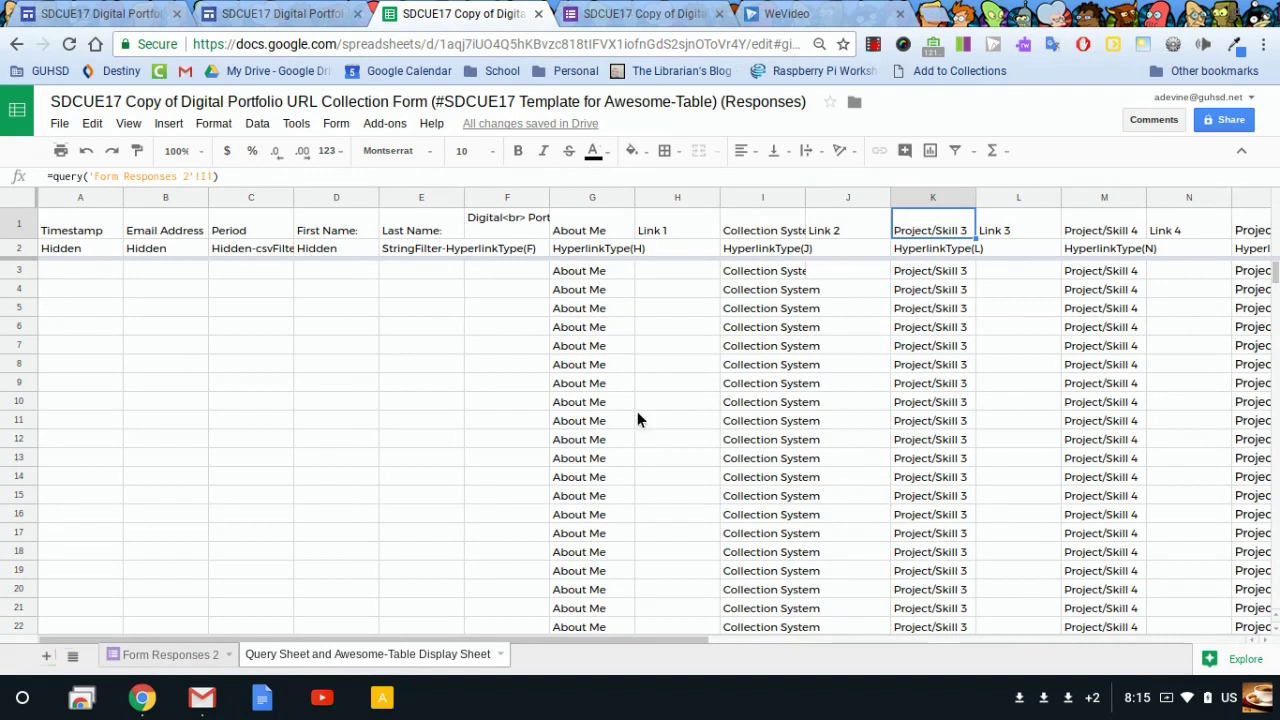
Step: Inspect the empty response cells and the row 15 query formulas under Collection System and Project/Skill 4
{"action": "left_click", "coordinate": [449, 314]}
{"action": "left_click", "coordinate": [249, 310]}
{"action": "left_click", "coordinate": [260, 418]}
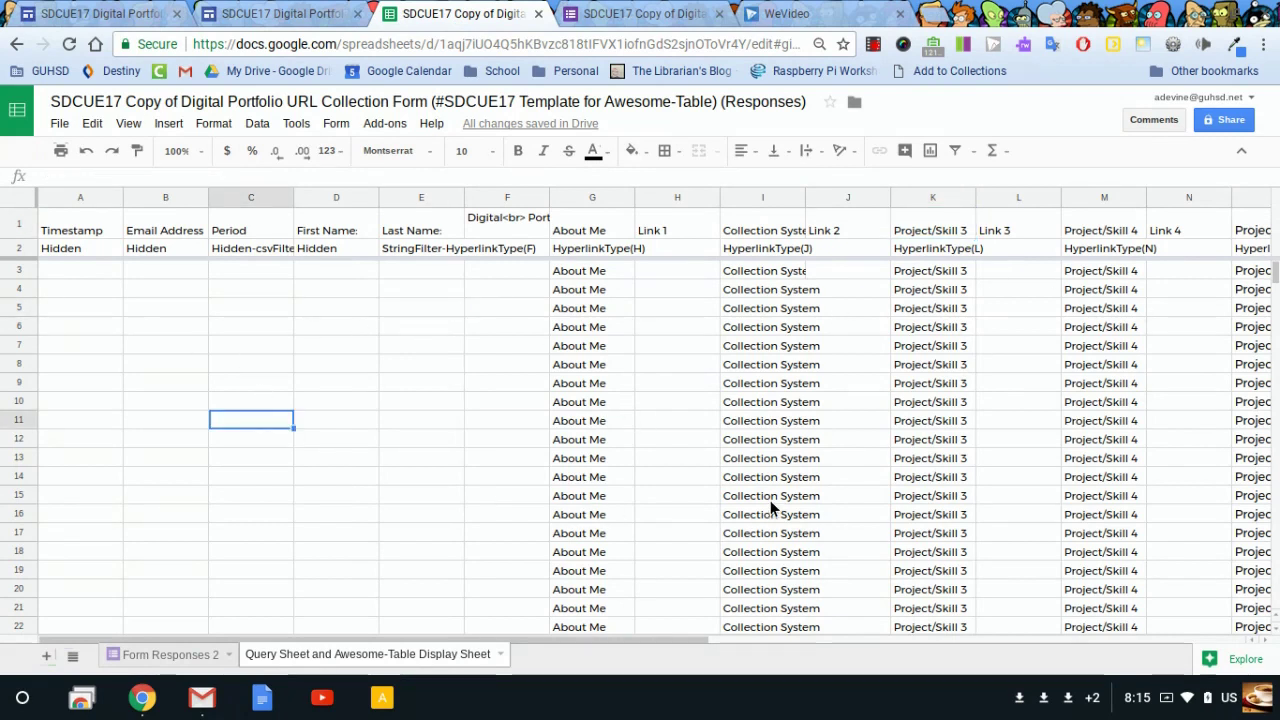
{"action": "left_click", "coordinate": [770, 500]}
{"action": "left_click", "coordinate": [1070, 498]}
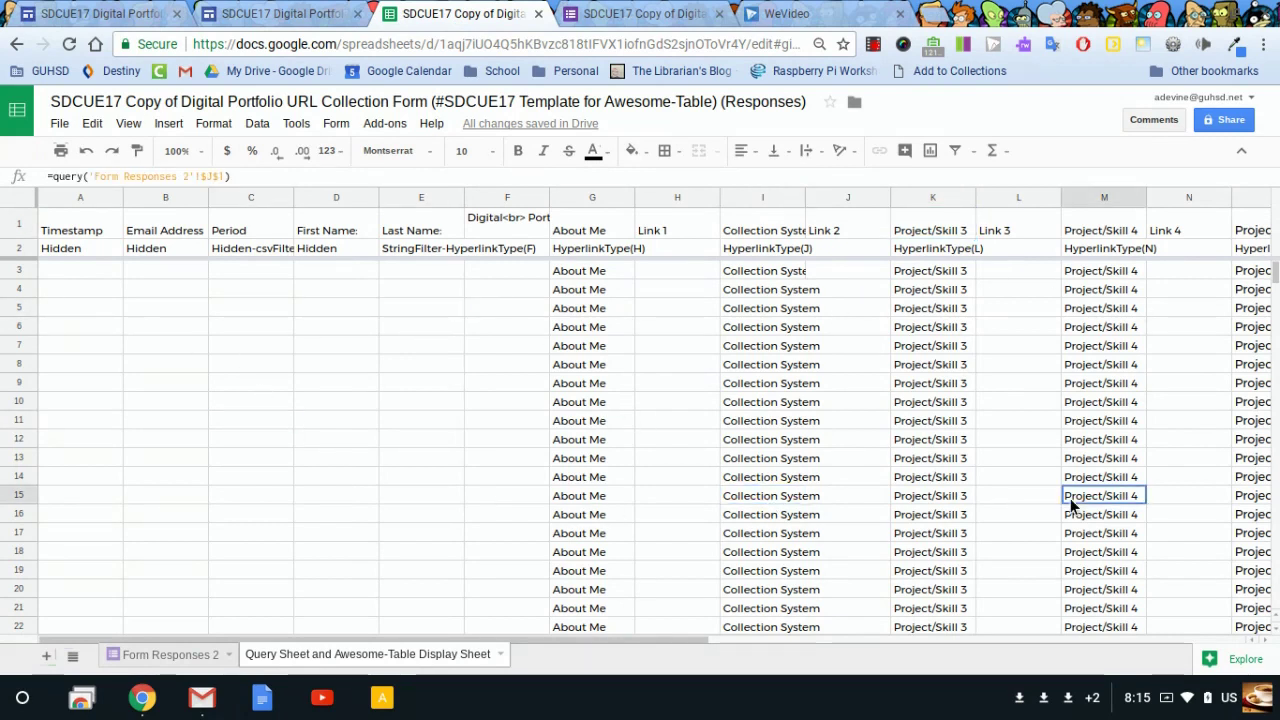
{"action": "left_click", "coordinate": [426, 519]}
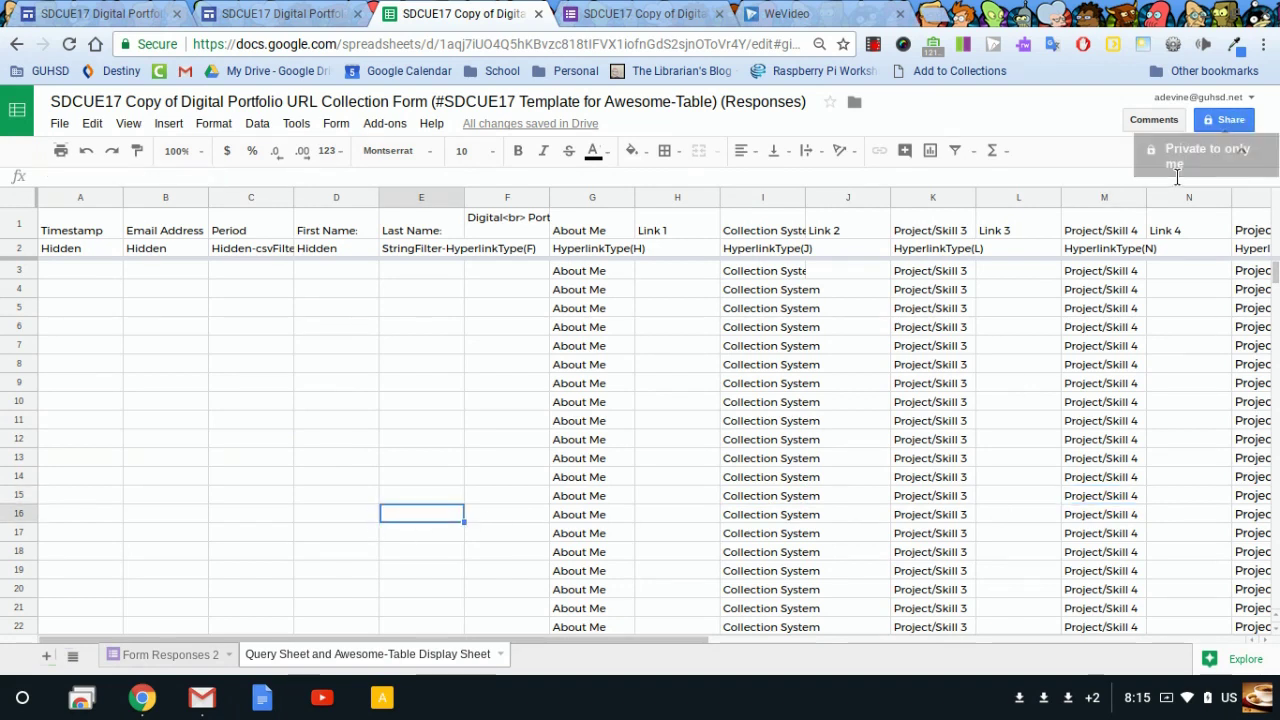
Step: Set the response spreadsheet's link sharing to "On - Public on the web" with "Can view" access for anyone
{"action": "left_click", "coordinate": [1227, 124]}
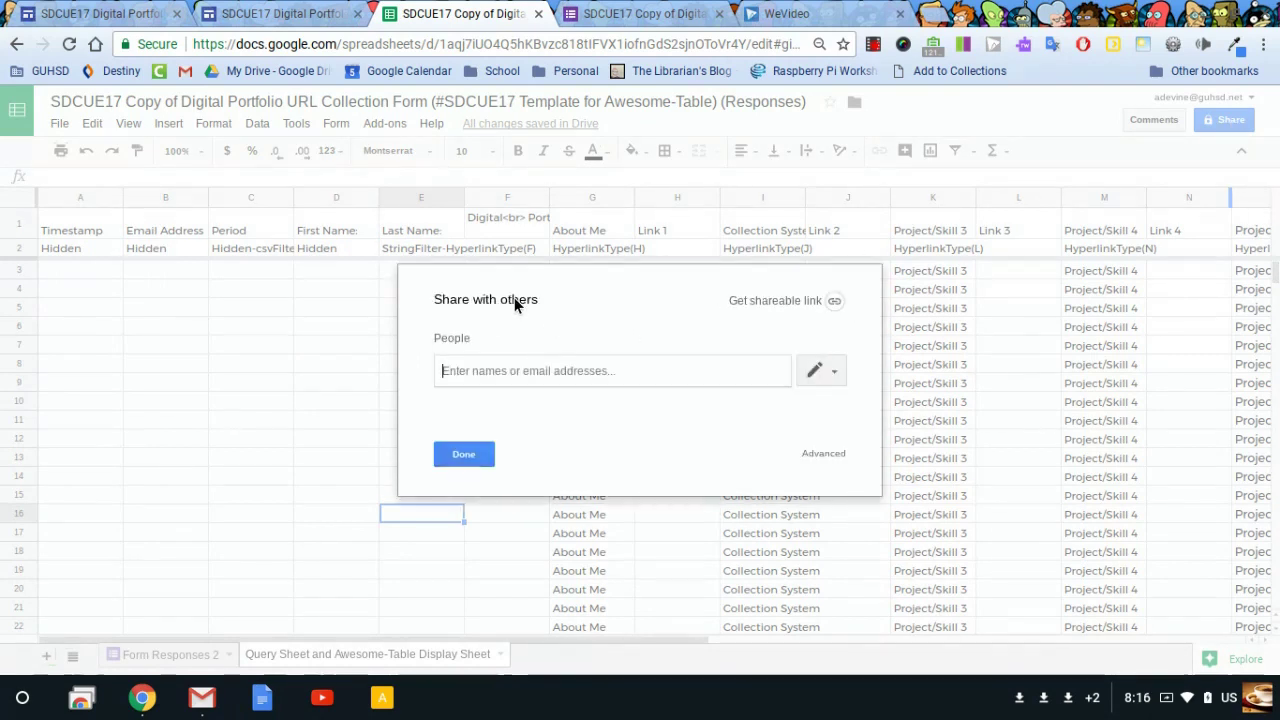
{"action": "left_click", "coordinate": [821, 456]}
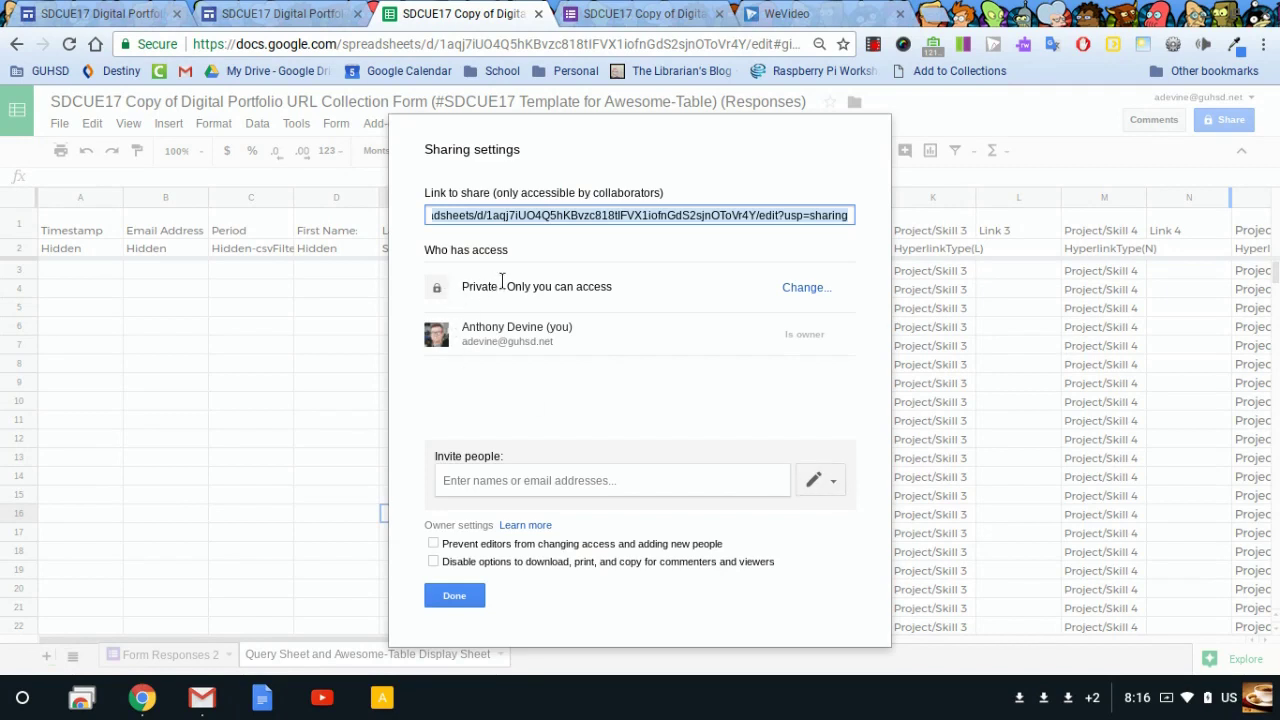
{"action": "left_click", "coordinate": [806, 287]}
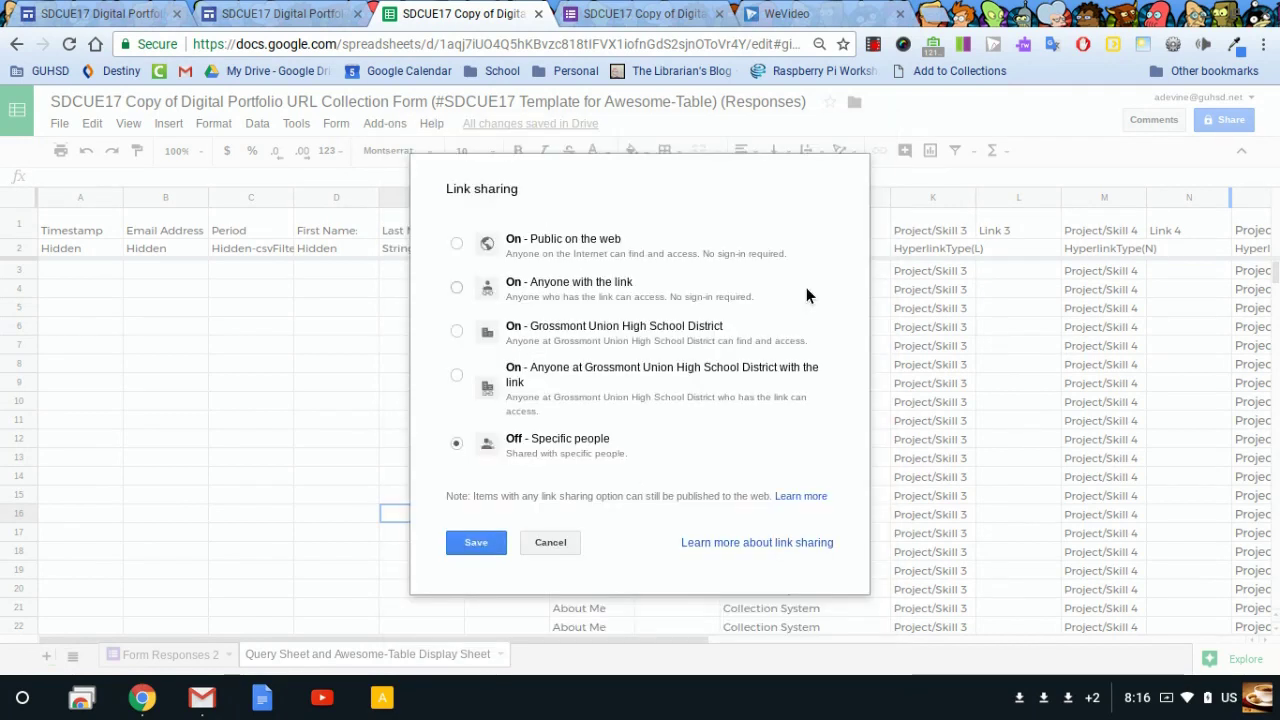
{"action": "left_click", "coordinate": [456, 245]}
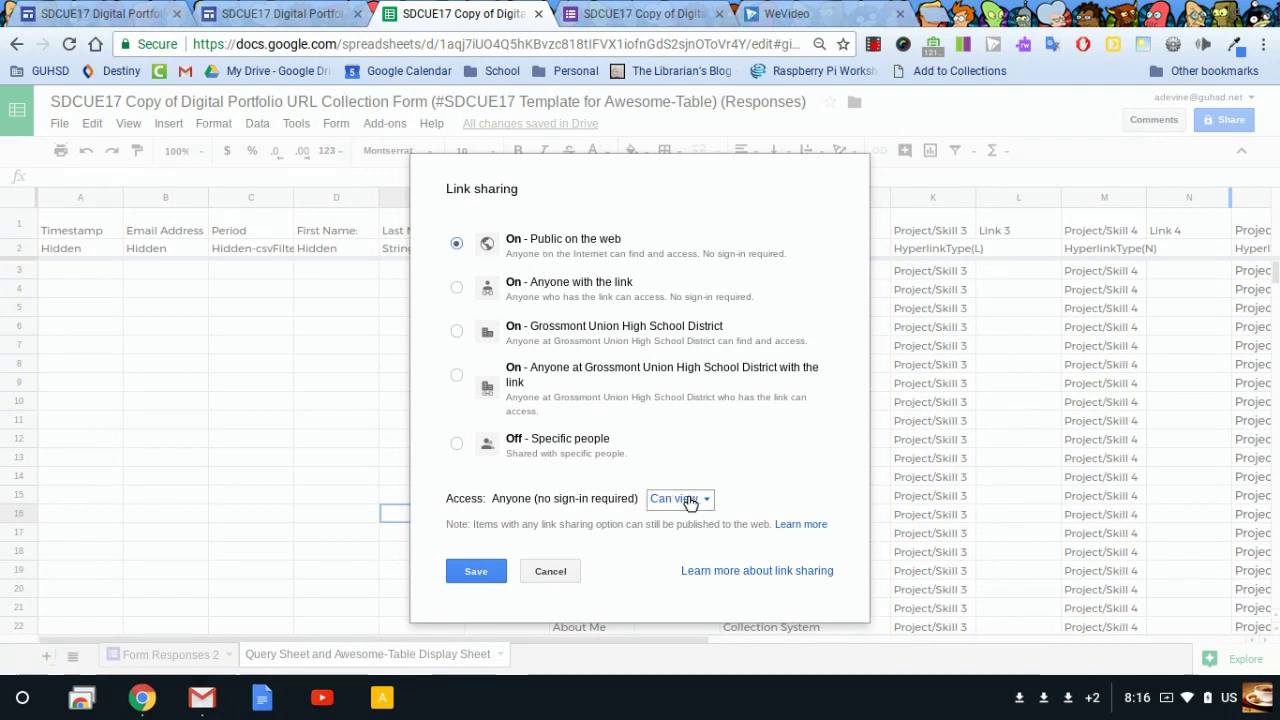
{"action": "left_click", "coordinate": [470, 571]}
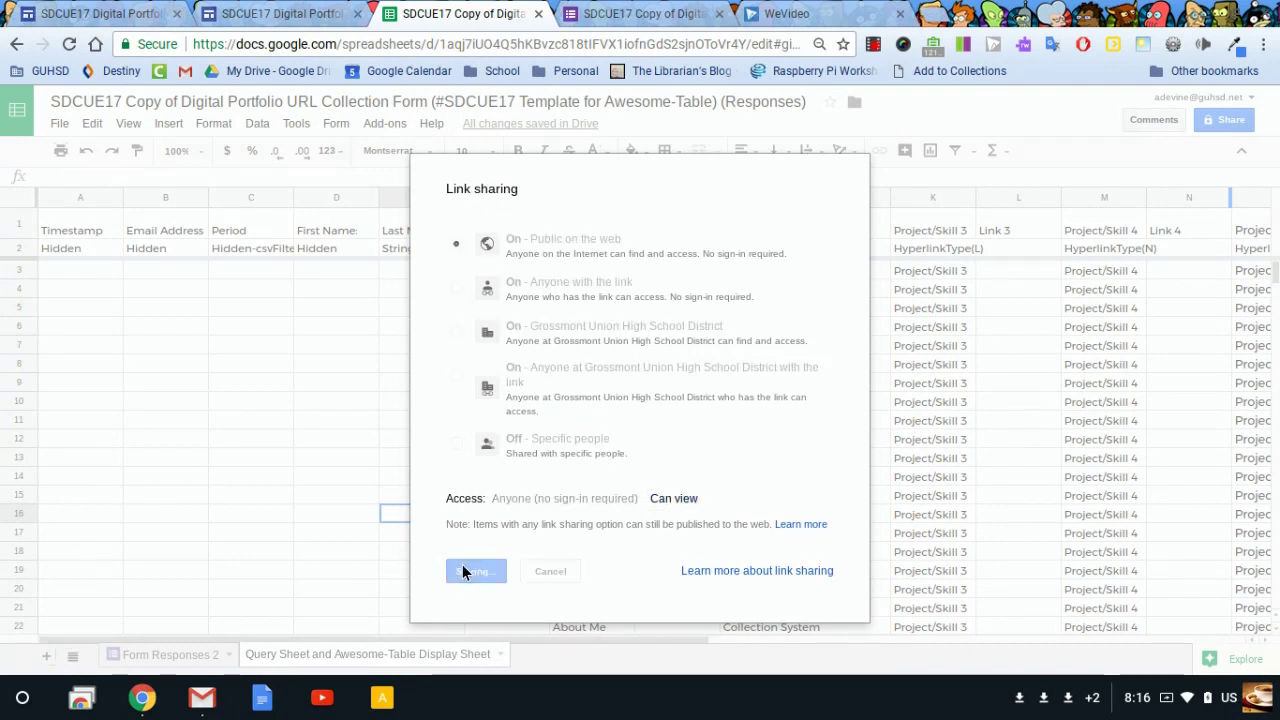
{"action": "left_click", "coordinate": [463, 596]}
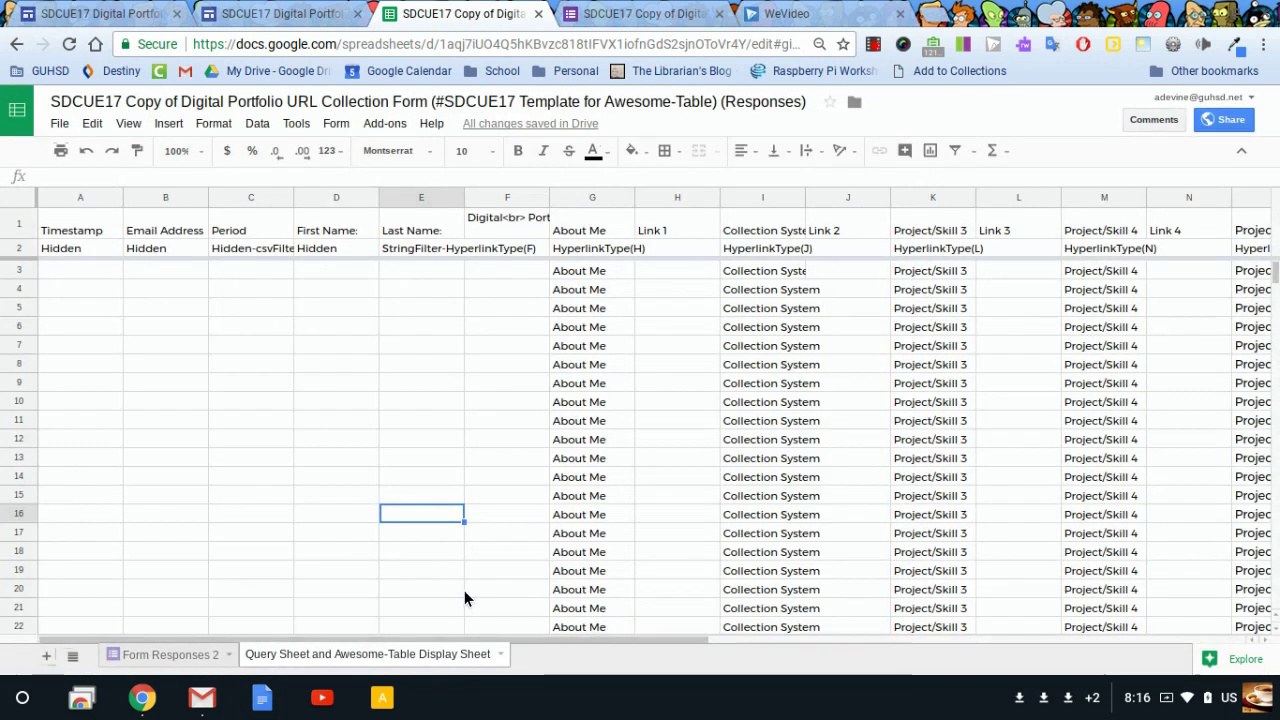
{"action": "left_click", "coordinate": [958, 385]}
{"action": "left_click", "coordinate": [326, 345]}
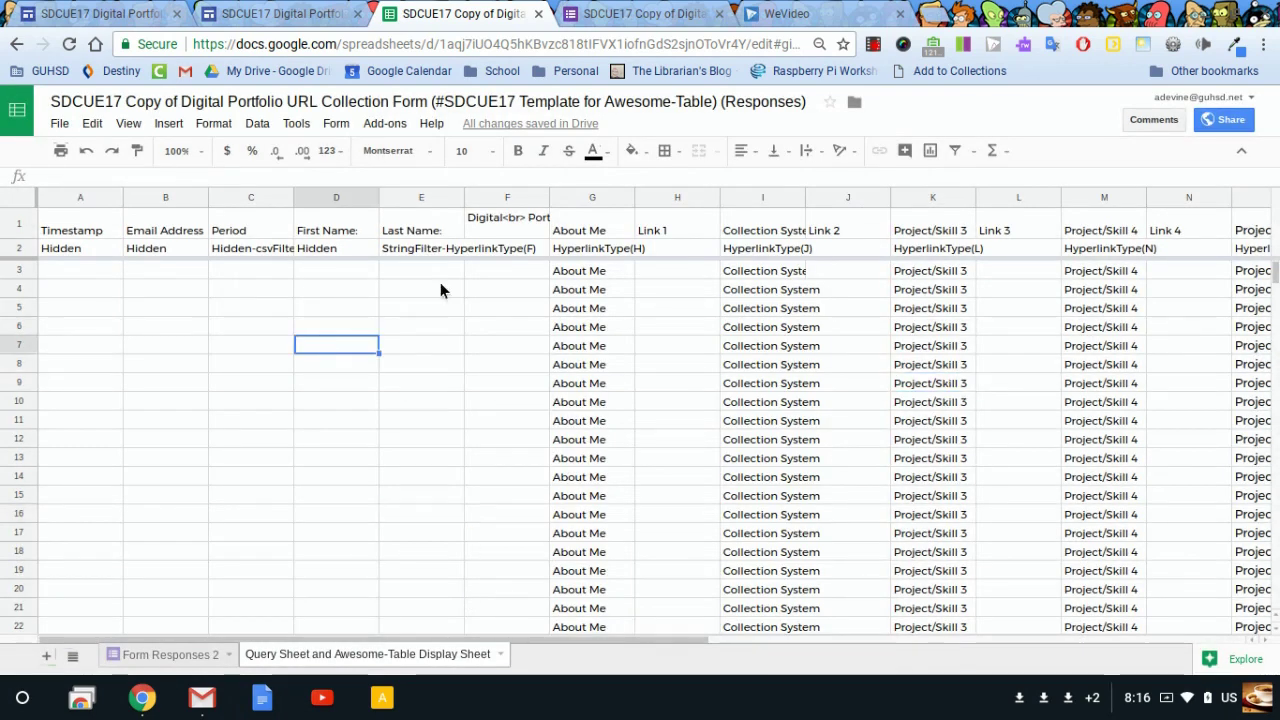